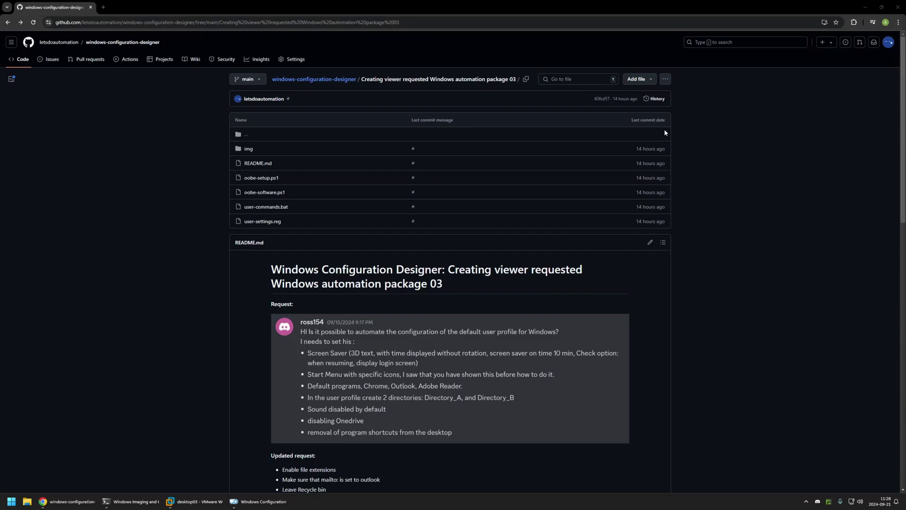
# - Review the viewer's request image and the updated request list for file extensions, mailto and Recycle bin requirements in the README
pyautogui.click(548, 329)
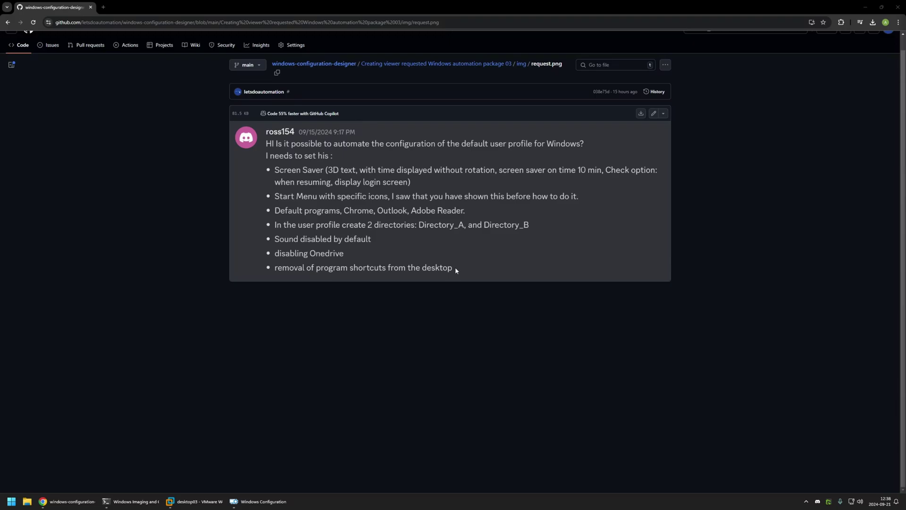
pyautogui.hotkey('alt', 'Left')
pyautogui.scroll(-5, 413, 265)
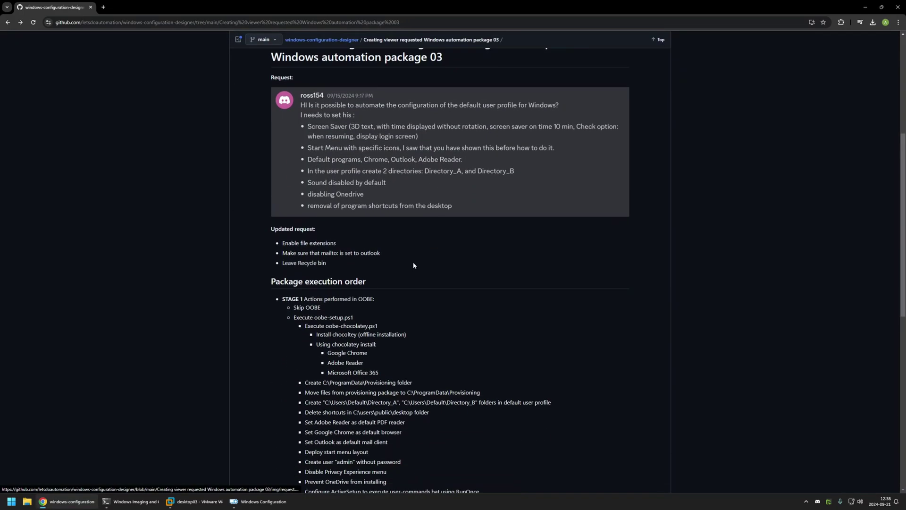
pyautogui.moveTo(282, 243); pyautogui.dragTo(343, 243)
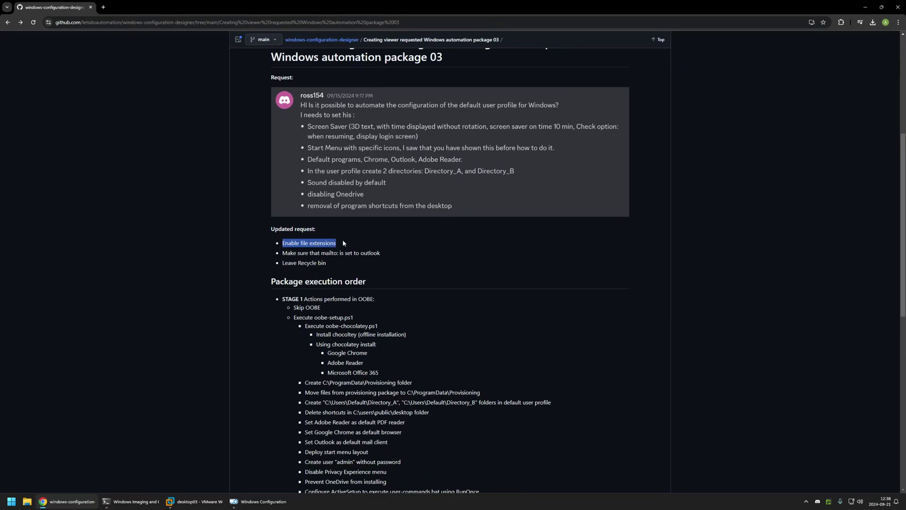
pyautogui.click(353, 245)
pyautogui.moveTo(287, 254); pyautogui.dragTo(380, 250)
pyautogui.click(300, 268)
pyautogui.moveTo(282, 263); pyautogui.dragTo(324, 263)
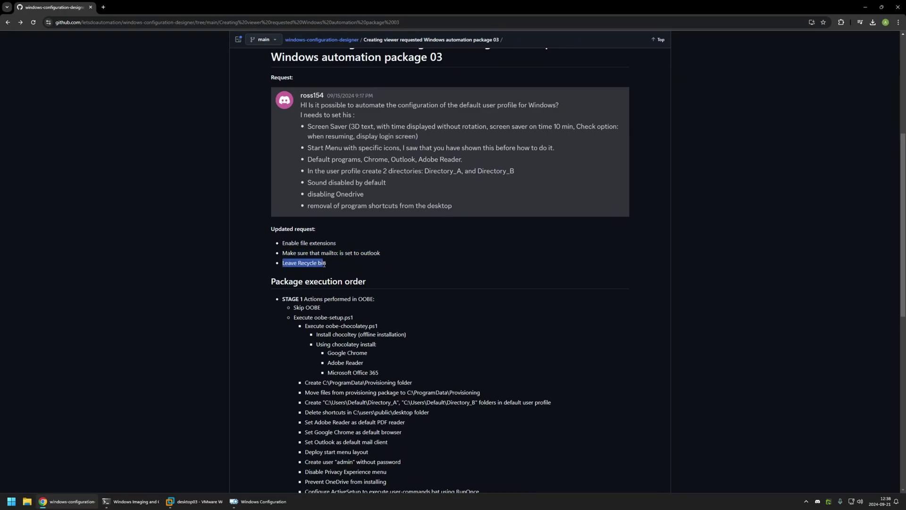
pyautogui.click(331, 264)
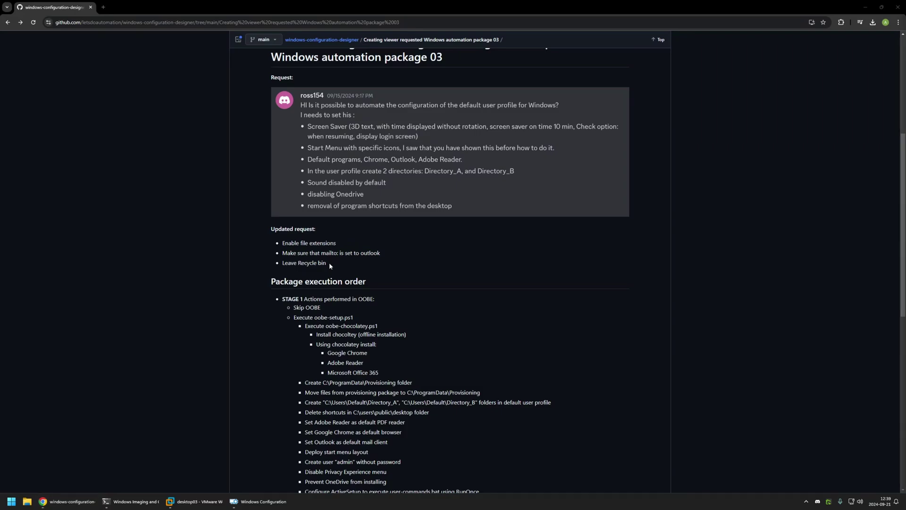
# - Examine the package execution order in the README, comparing the Stage 1 OOBE actions with the Stage 2 admin desktop actions
pyautogui.scroll(-3, 329, 262)
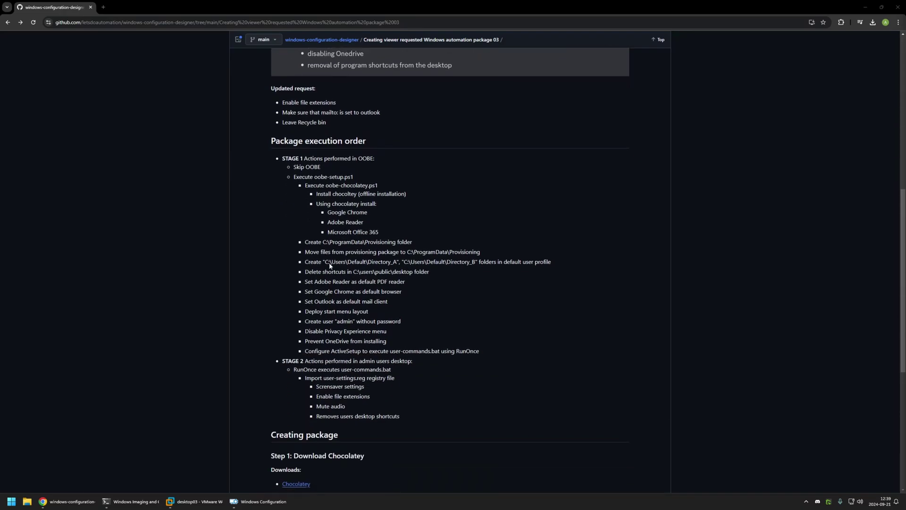
pyautogui.moveTo(256, 148); pyautogui.dragTo(403, 416)
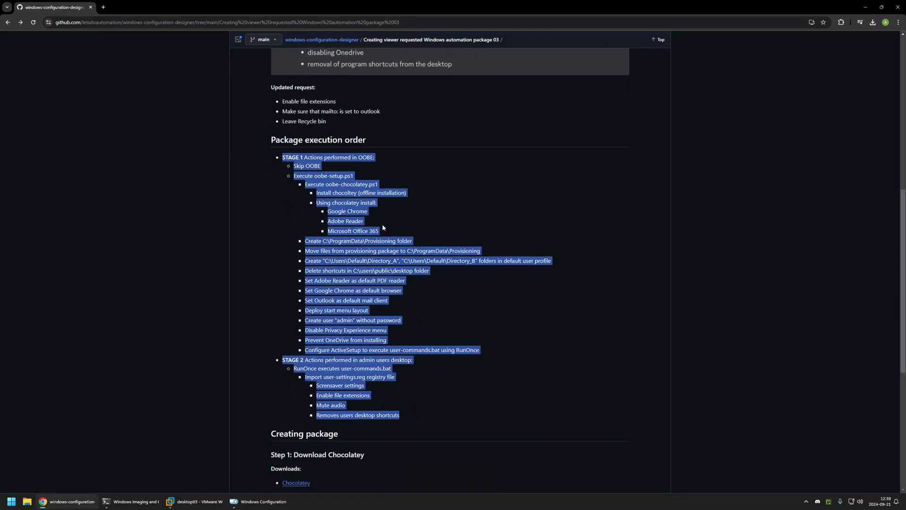
pyautogui.click(378, 157)
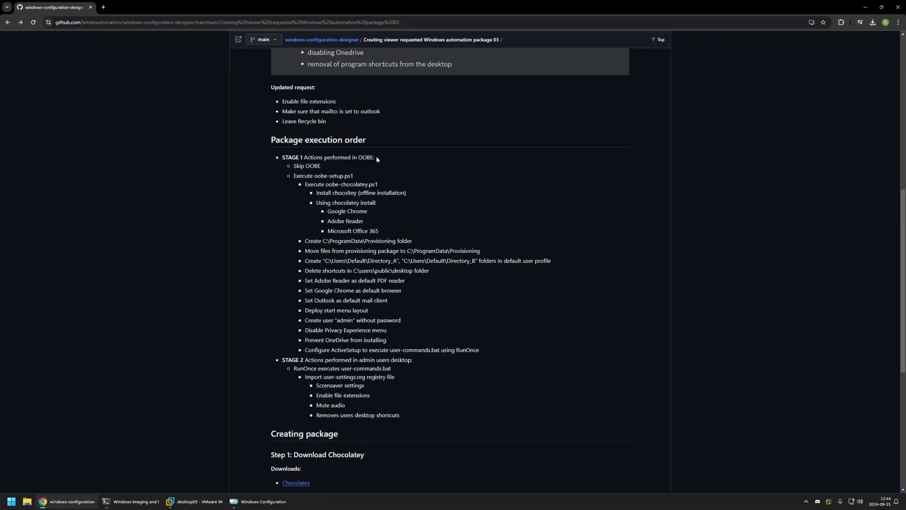
pyautogui.moveTo(484, 350); pyautogui.dragTo(256, 161)
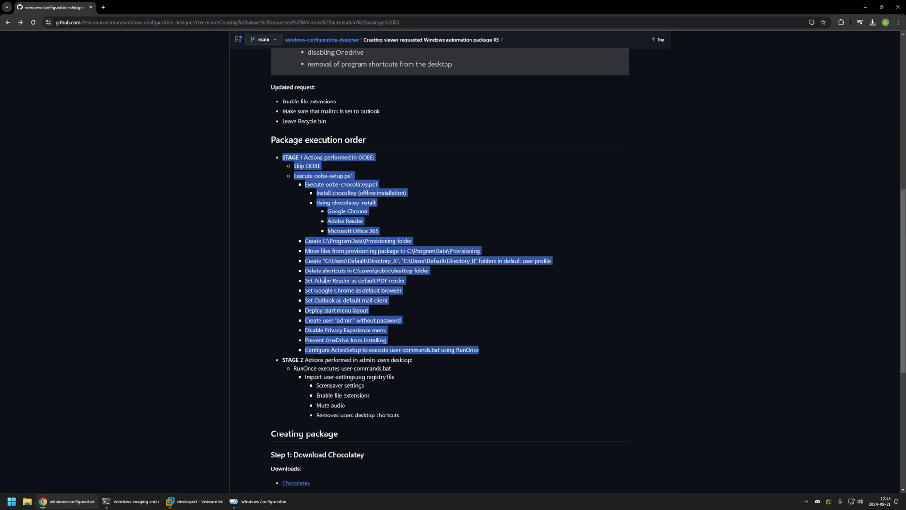
pyautogui.click(275, 317)
pyautogui.moveTo(283, 360); pyautogui.dragTo(413, 360)
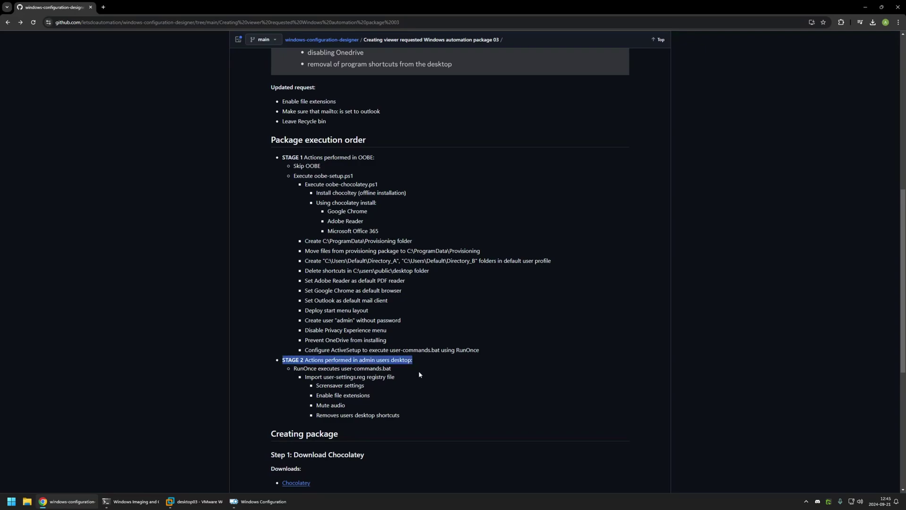
pyautogui.moveTo(410, 414); pyautogui.dragTo(280, 361)
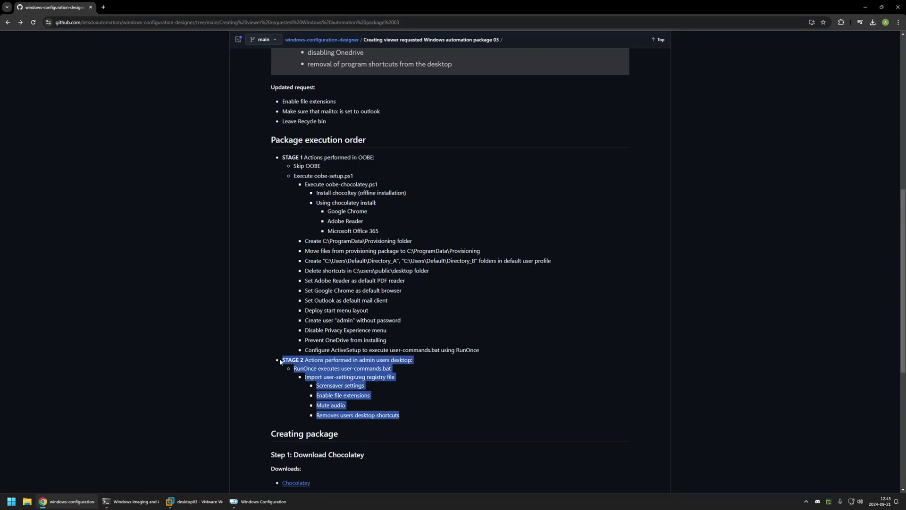
pyautogui.click(416, 361)
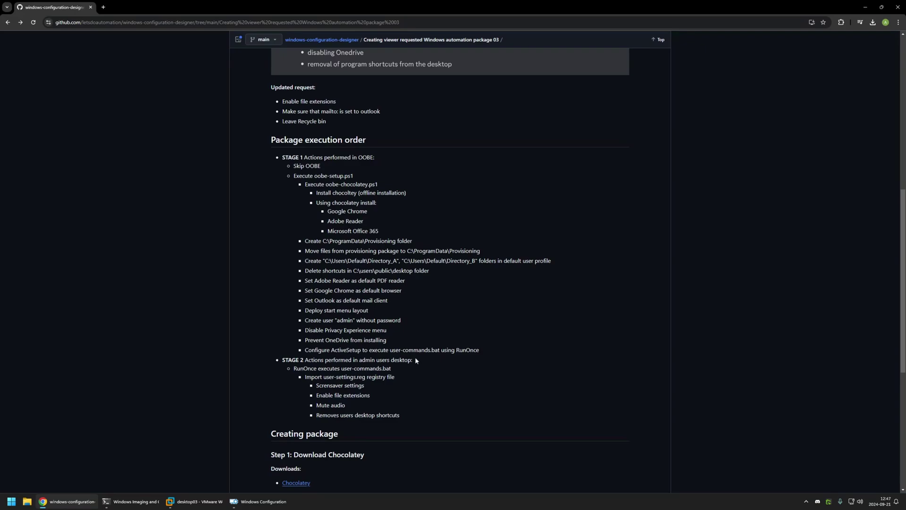
pyautogui.moveTo(407, 415); pyautogui.dragTo(290, 369)
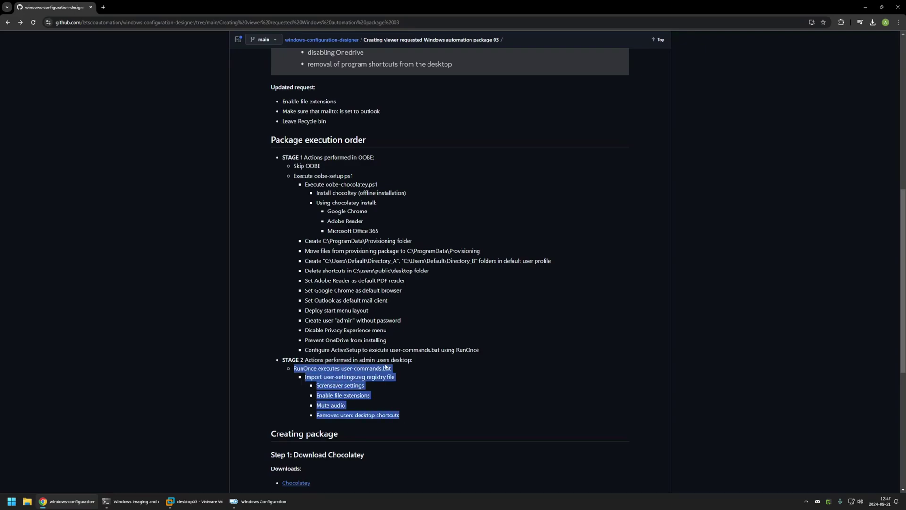
pyautogui.click(415, 361)
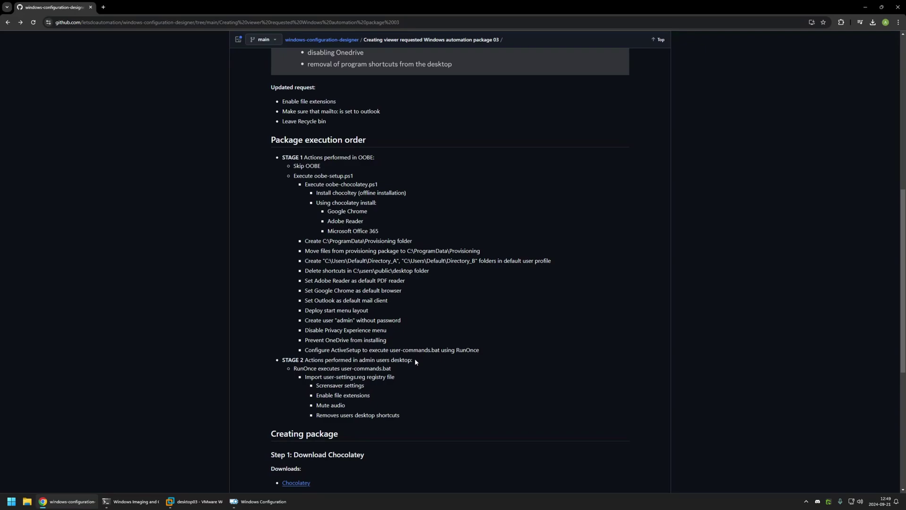
# - Read the Stage 1 entries on skipping OOBE, running oobe-setup.ps1 and installing software through oobe-chocolatey.ps1
pyautogui.moveTo(290, 166); pyautogui.dragTo(330, 167)
pyautogui.click(298, 175)
pyautogui.moveTo(292, 176); pyautogui.dragTo(354, 177)
pyautogui.click(354, 176)
pyautogui.moveTo(314, 175); pyautogui.dragTo(353, 175)
pyautogui.moveTo(326, 184); pyautogui.dragTo(376, 183)
pyautogui.click(373, 187)
pyautogui.moveTo(333, 194); pyautogui.dragTo(395, 192)
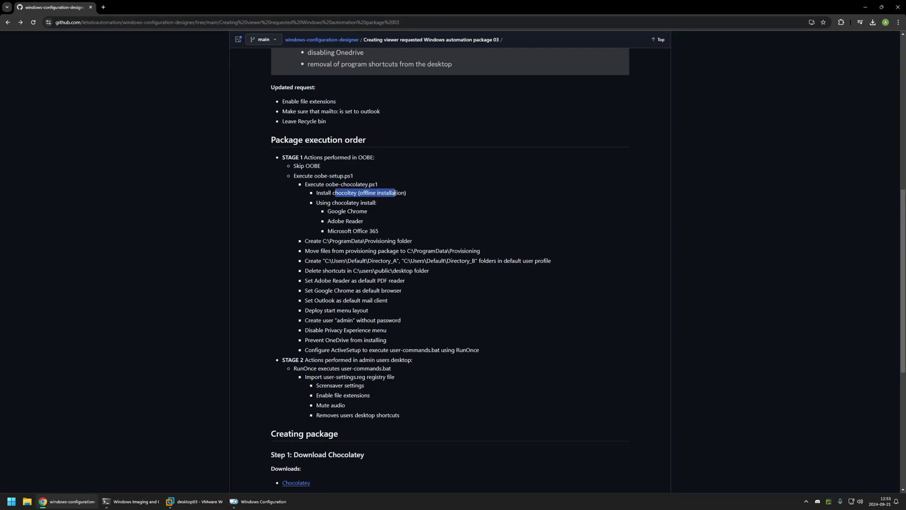
pyautogui.click(395, 193)
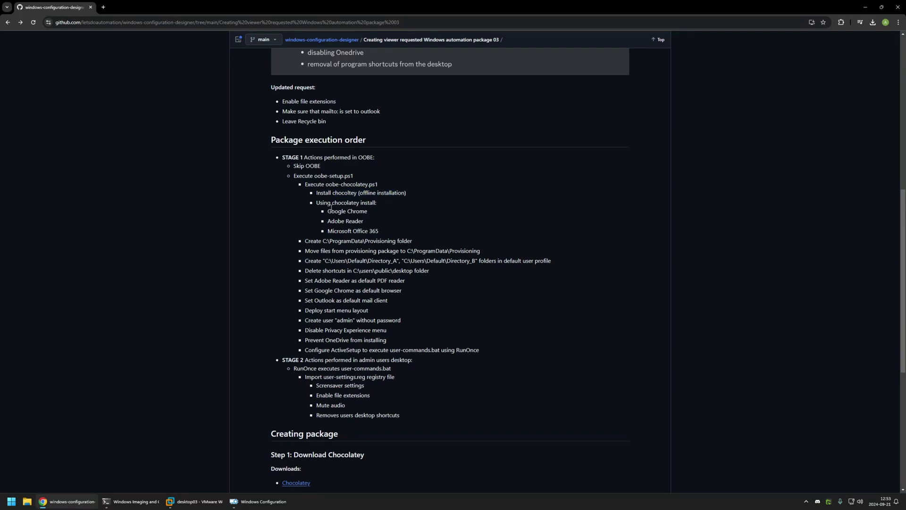
pyautogui.moveTo(327, 211); pyautogui.dragTo(380, 231)
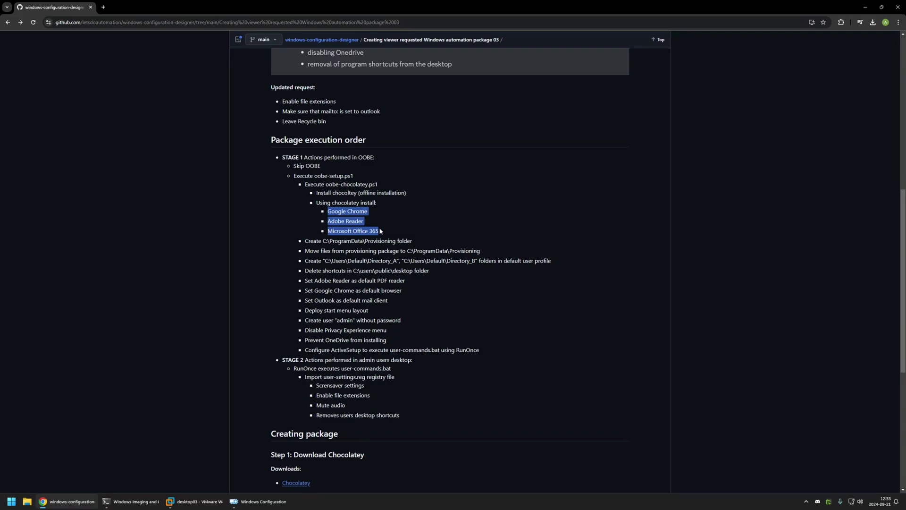
pyautogui.click(380, 220)
pyautogui.moveTo(327, 211)
pyautogui.mouseDown()
pyautogui.moveTo(370, 214)
pyautogui.moveTo(364, 221)
pyautogui.moveTo(379, 231)
pyautogui.moveTo(316, 202)
pyautogui.mouseUp()
pyautogui.click(380, 232)
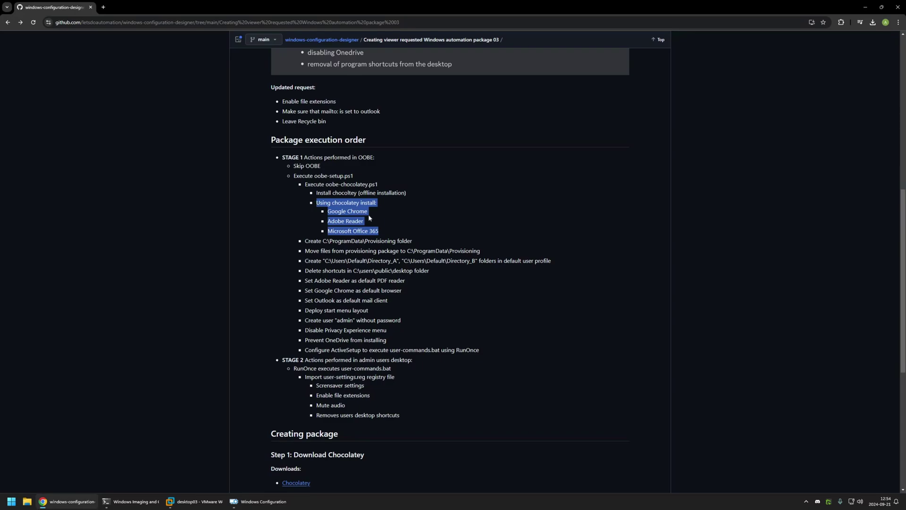
pyautogui.click(381, 232)
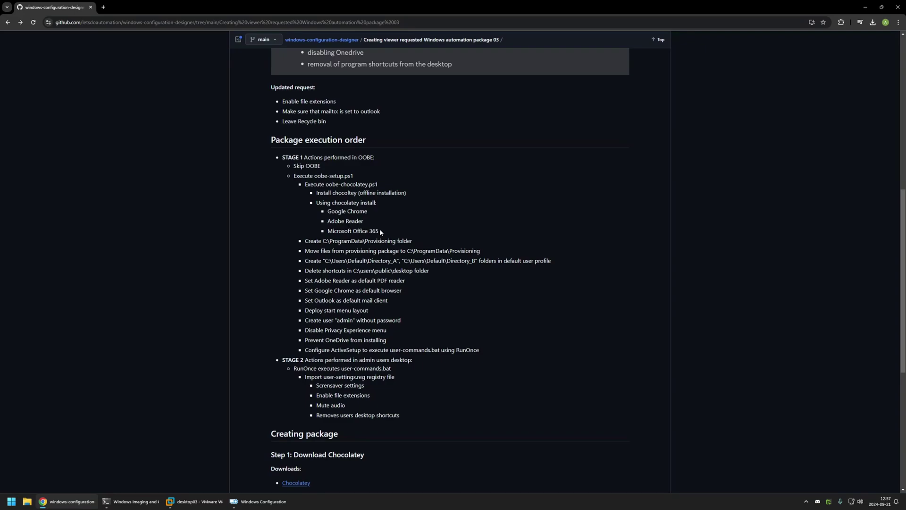
pyautogui.moveTo(379, 229); pyautogui.dragTo(315, 203)
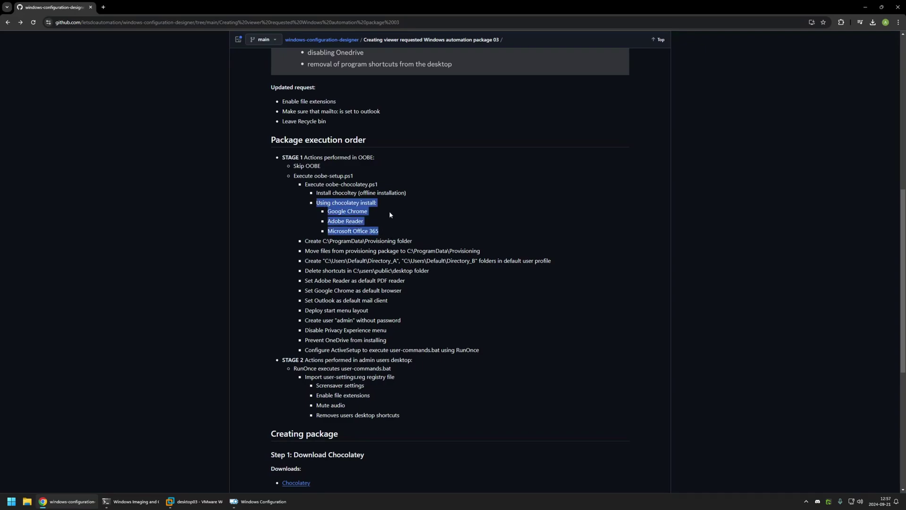
pyautogui.click(389, 215)
# - Read the Stage 1 entries on the Provisioning folder, moved package files, default-profile directories and public desktop shortcut deletion
pyautogui.moveTo(368, 241); pyautogui.dragTo(398, 241)
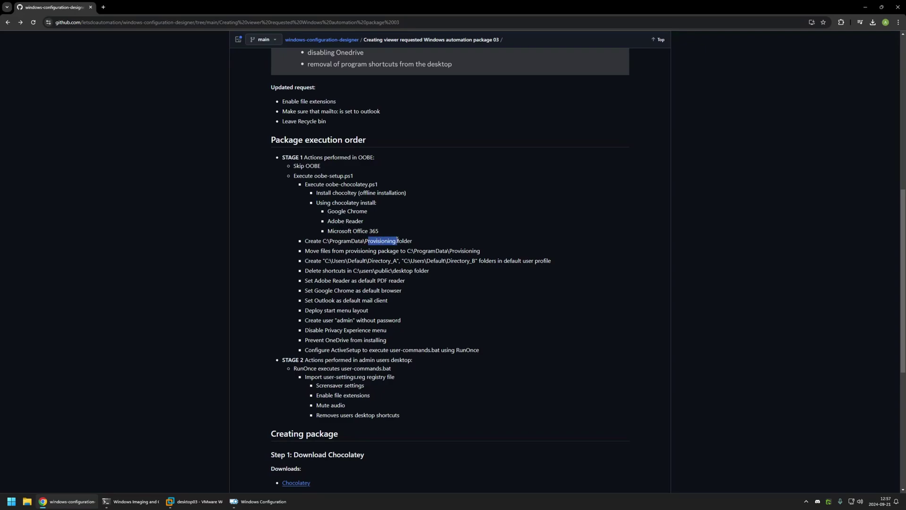
pyautogui.moveTo(323, 241); pyautogui.dragTo(363, 240)
pyautogui.moveTo(305, 251); pyautogui.dragTo(371, 251)
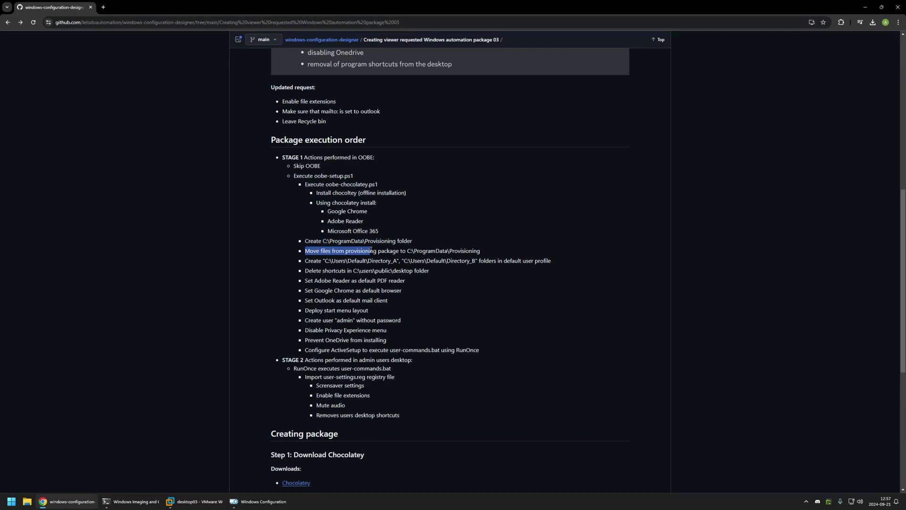
pyautogui.click(481, 252)
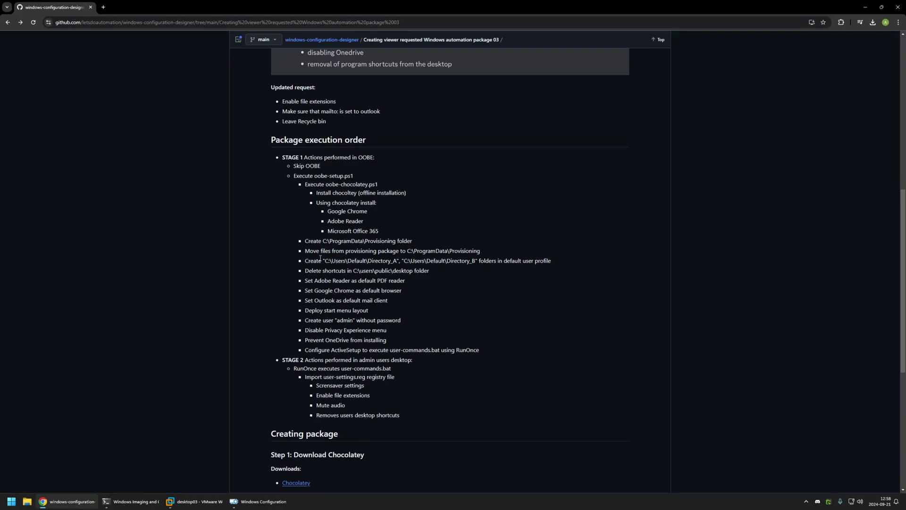
pyautogui.moveTo(320, 259); pyautogui.dragTo(481, 259)
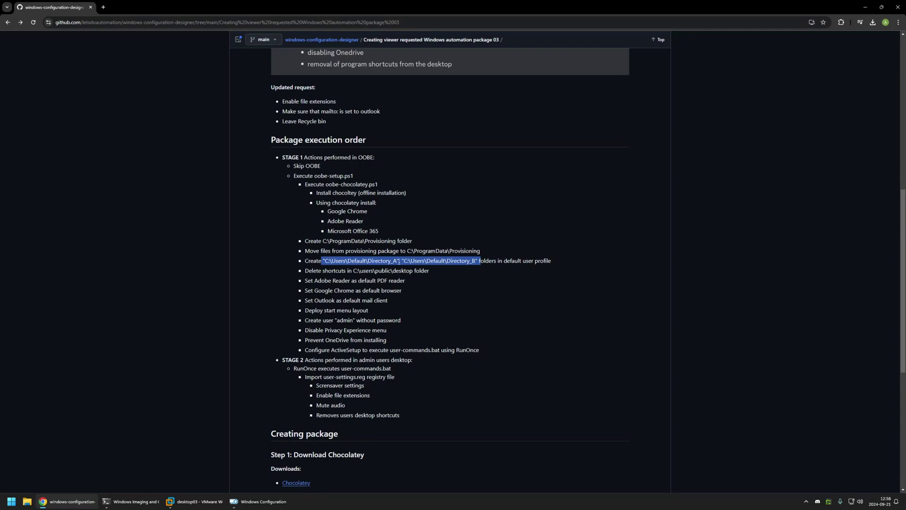
pyautogui.click(398, 261)
pyautogui.moveTo(367, 260); pyautogui.dragTo(476, 260)
pyautogui.click(554, 261)
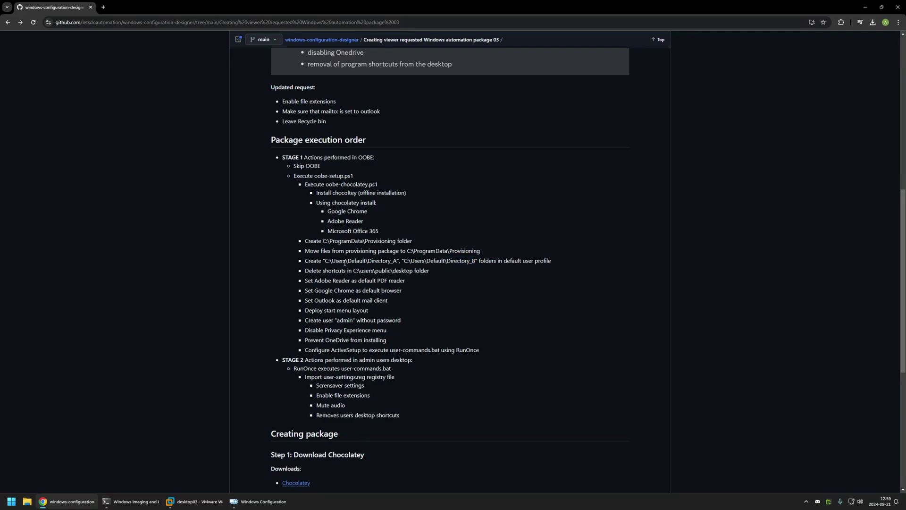
pyautogui.moveTo(323, 260); pyautogui.dragTo(442, 261)
pyautogui.click(550, 259)
pyautogui.moveTo(306, 270); pyautogui.dragTo(362, 270)
pyautogui.click(430, 268)
# - Read the remaining Stage 1 entries, from the default applications and start menu layout to OneDrive prevention and ActiveSetup
pyautogui.moveTo(309, 282); pyautogui.dragTo(379, 287)
pyautogui.moveTo(305, 290); pyautogui.dragTo(393, 290)
pyautogui.moveTo(313, 300); pyautogui.dragTo(337, 278)
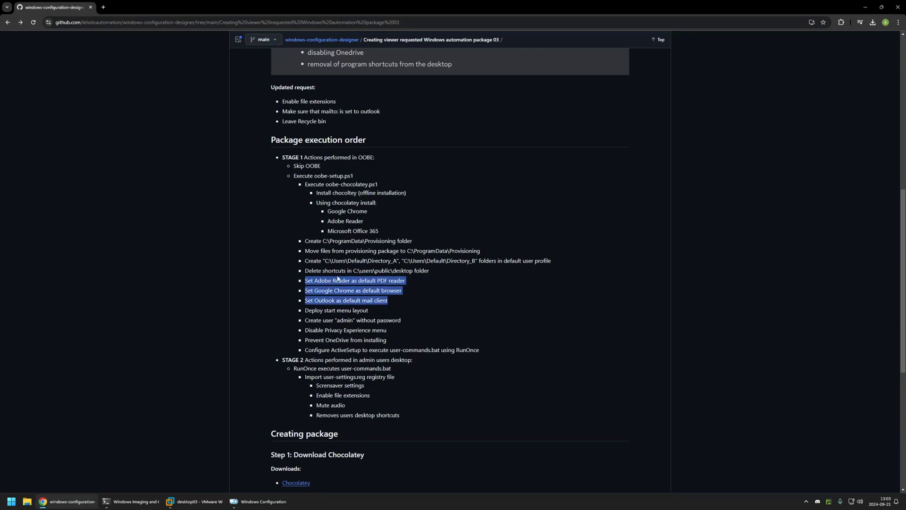
pyautogui.click(376, 312)
pyautogui.moveTo(321, 310); pyautogui.dragTo(378, 311)
pyautogui.click(379, 310)
pyautogui.moveTo(321, 321); pyautogui.dragTo(389, 321)
pyautogui.moveTo(310, 330); pyautogui.dragTo(379, 328)
pyautogui.click(389, 334)
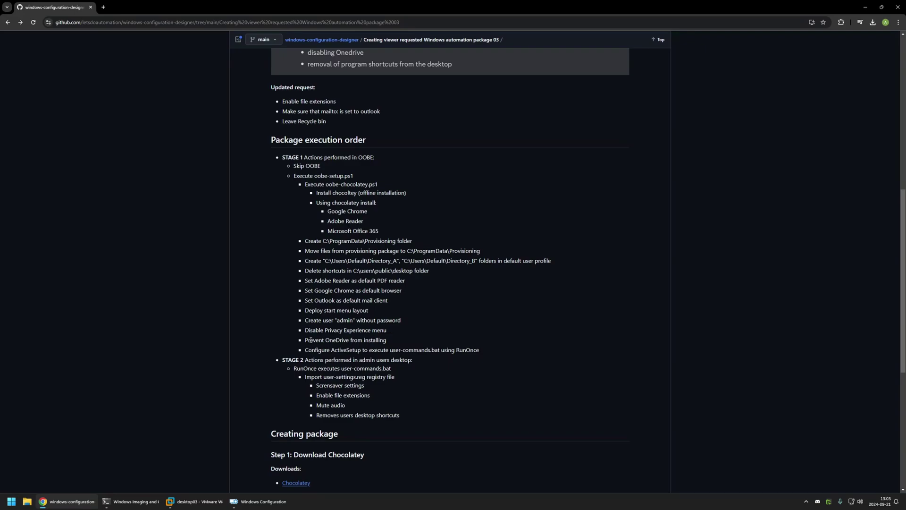
pyautogui.moveTo(311, 340); pyautogui.dragTo(362, 339)
pyautogui.click(387, 341)
pyautogui.moveTo(322, 349); pyautogui.dragTo(481, 351)
# - Read the Stage 2 entries covering screensaver settings, file extensions, muted audio and user desktop shortcut removal
pyautogui.moveTo(281, 360); pyautogui.dragTo(309, 360)
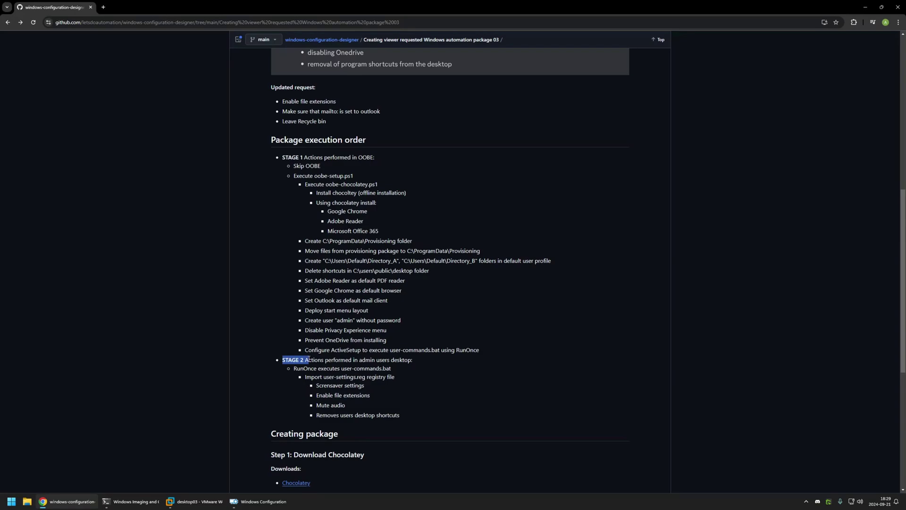
pyautogui.moveTo(316, 385); pyautogui.dragTo(371, 396)
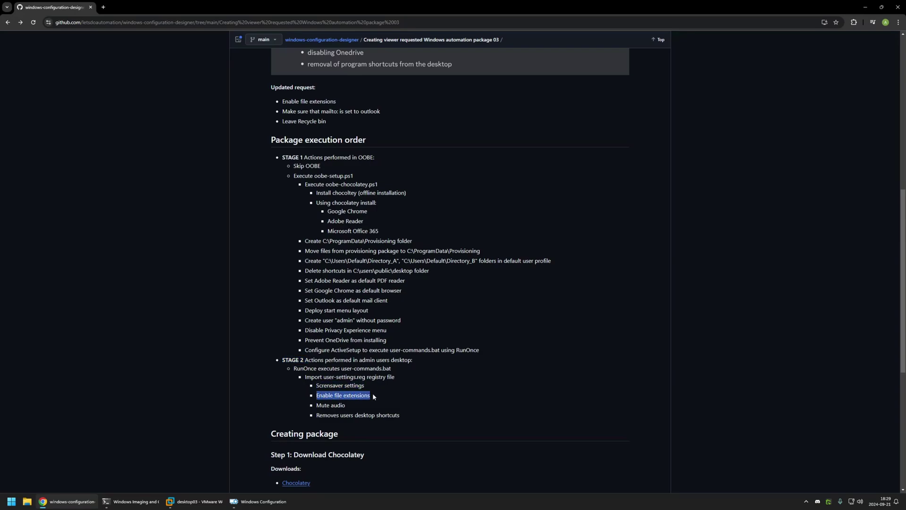
pyautogui.click(317, 406)
pyautogui.moveTo(317, 407); pyautogui.dragTo(405, 414)
pyautogui.click(358, 407)
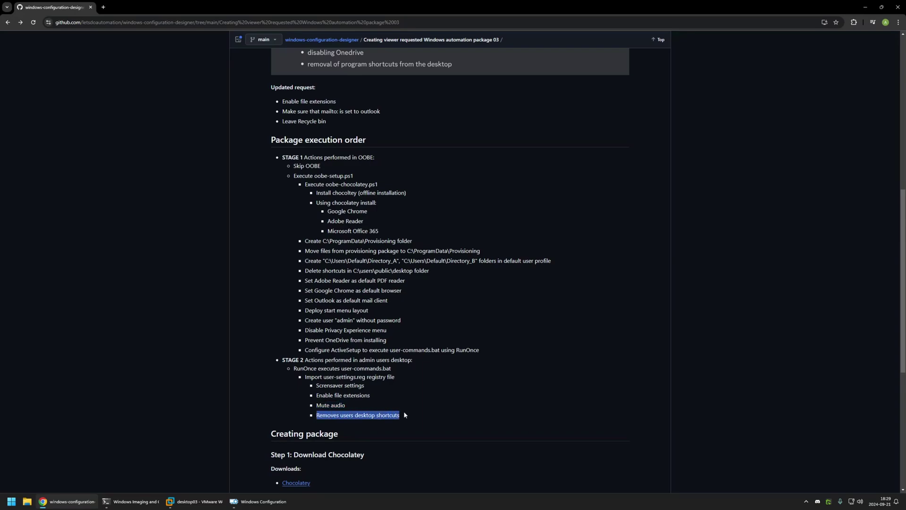
pyautogui.click(403, 415)
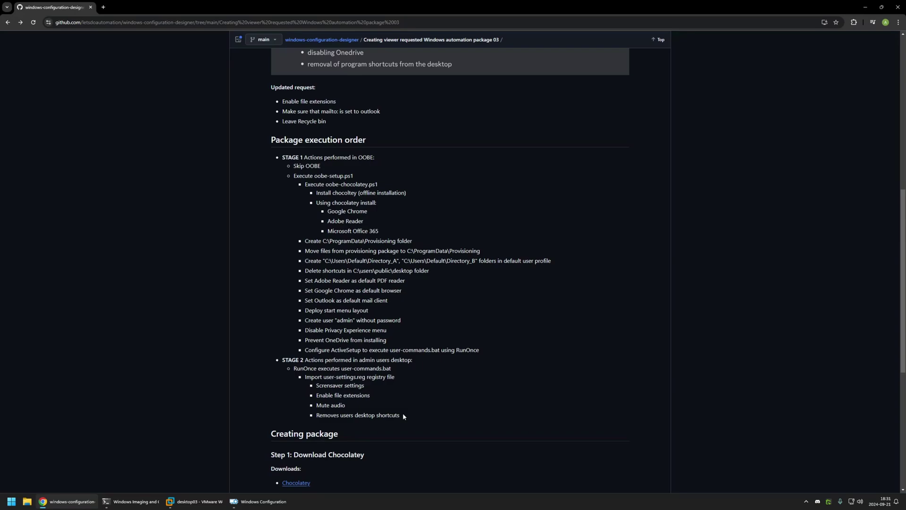
# - Open the Chocolatey repository from the README's Step 1 download link in a new tab and locate its releases
pyautogui.scroll(-6, 418, 395)
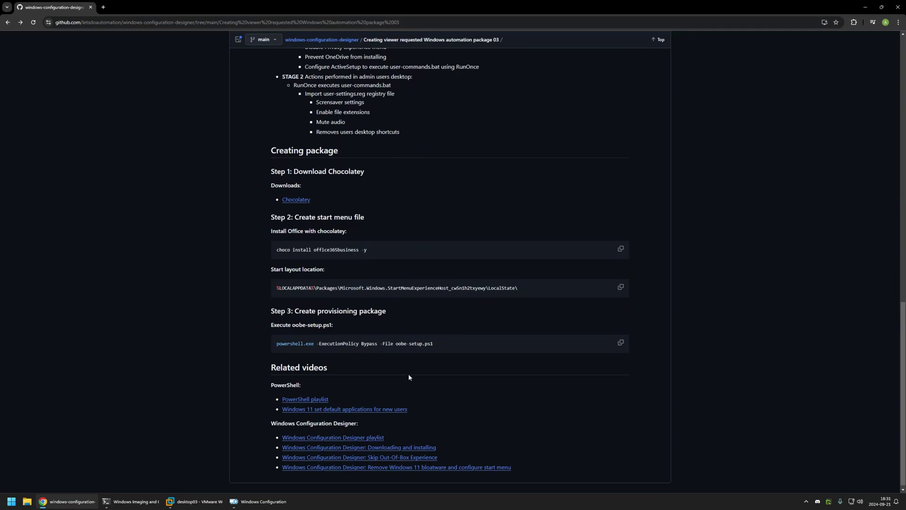
pyautogui.moveTo(326, 216); pyautogui.dragTo(298, 183)
pyautogui.click(341, 188)
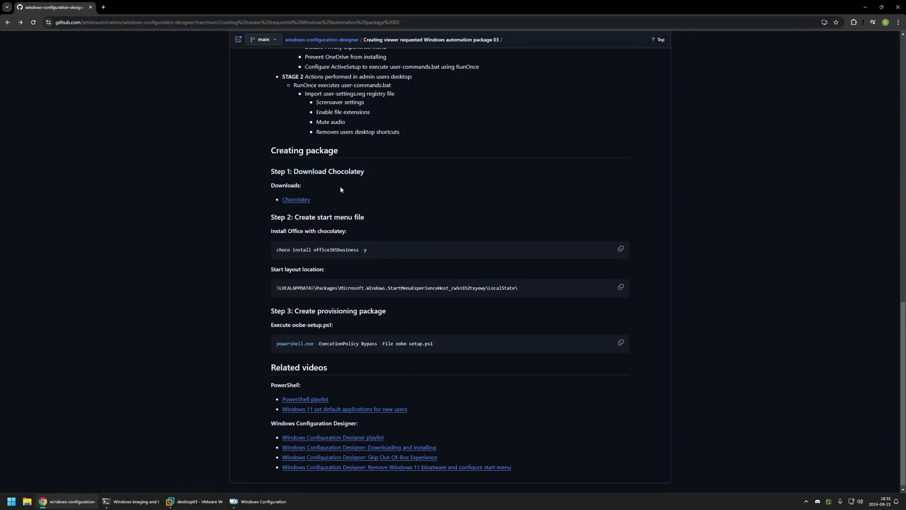
pyautogui.keyDown('ctrl'); pyautogui.click(297, 200); pyautogui.keyUp('ctrl')
pyautogui.click(147, 8)
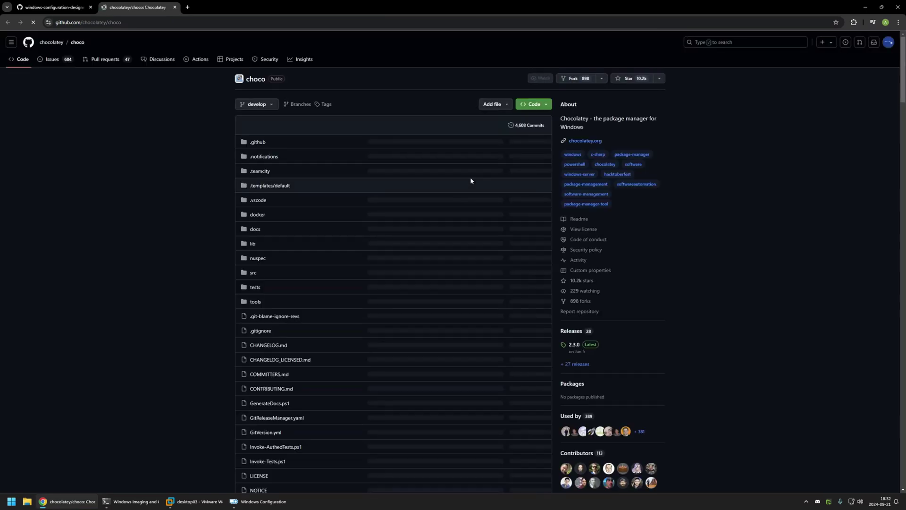
pyautogui.scroll(-2, 460, 180)
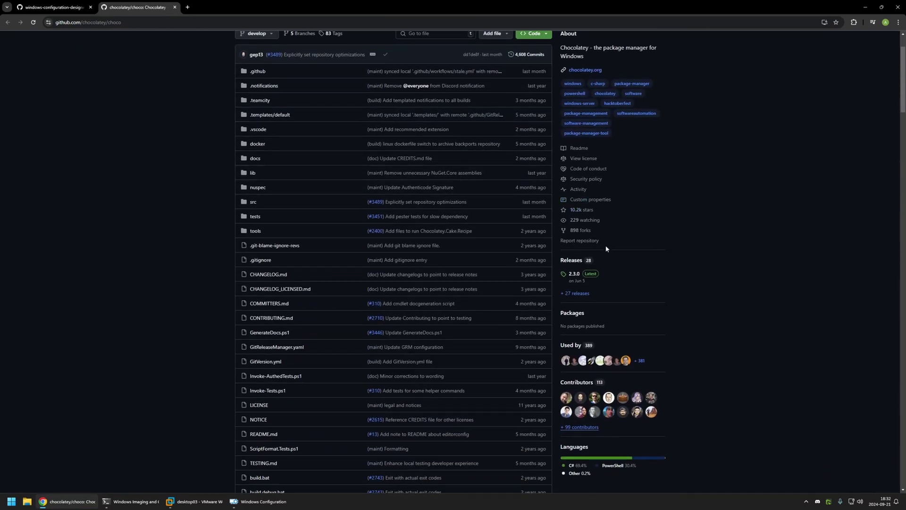
# - Download chocolatey-2.3.0.0.msi from the assets of Chocolatey's latest release, 2.3.0, and close the repository tab
pyautogui.click(572, 273)
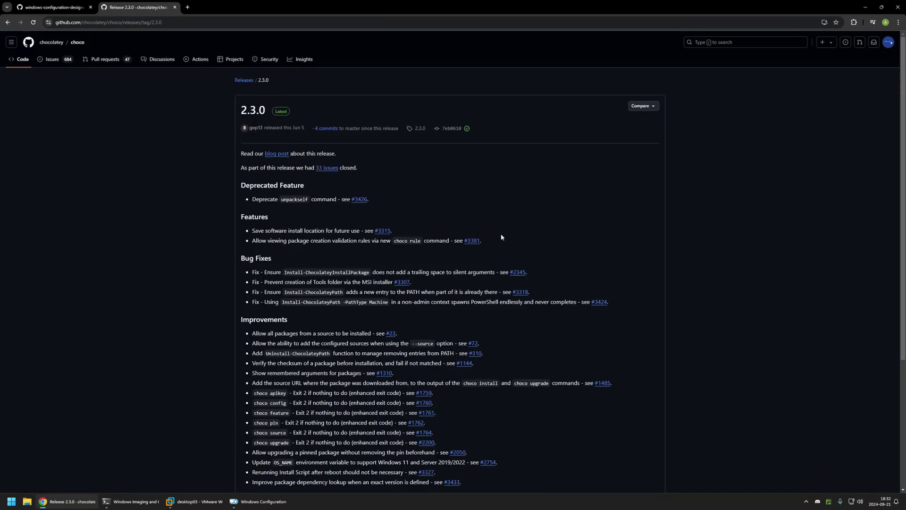
pyautogui.scroll(-3, 489, 225)
pyautogui.scroll(-2, 491, 225)
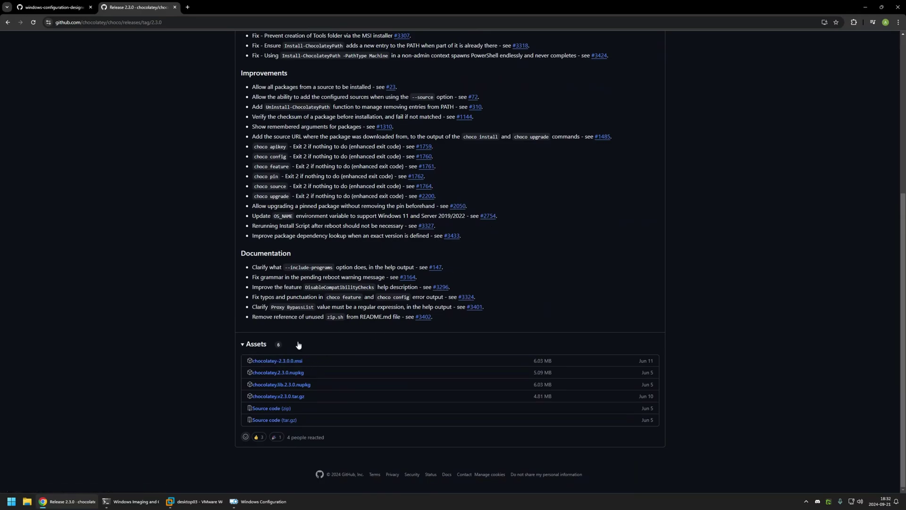
pyautogui.click(286, 361)
pyautogui.click(173, 7)
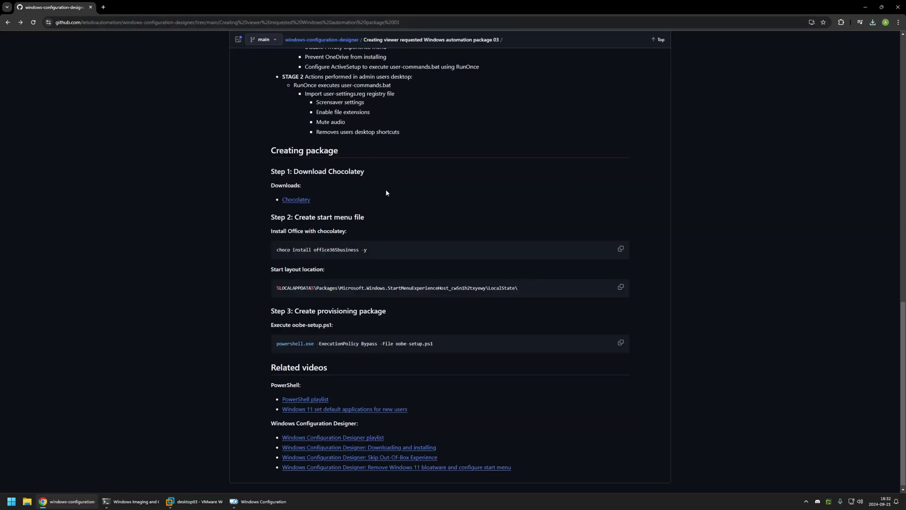
# - Find README Step 2 on the start menu file, then switch to the desktop03 virtual machine in VMware Workstation and review its pinned Start apps
pyautogui.moveTo(364, 217); pyautogui.dragTo(285, 216)
pyautogui.click(361, 215)
pyautogui.click(195, 501)
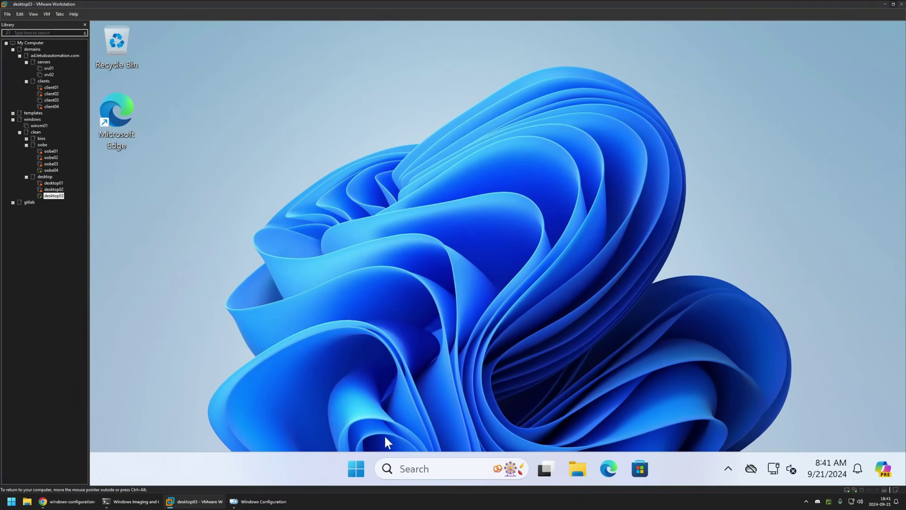
pyautogui.click(356, 468)
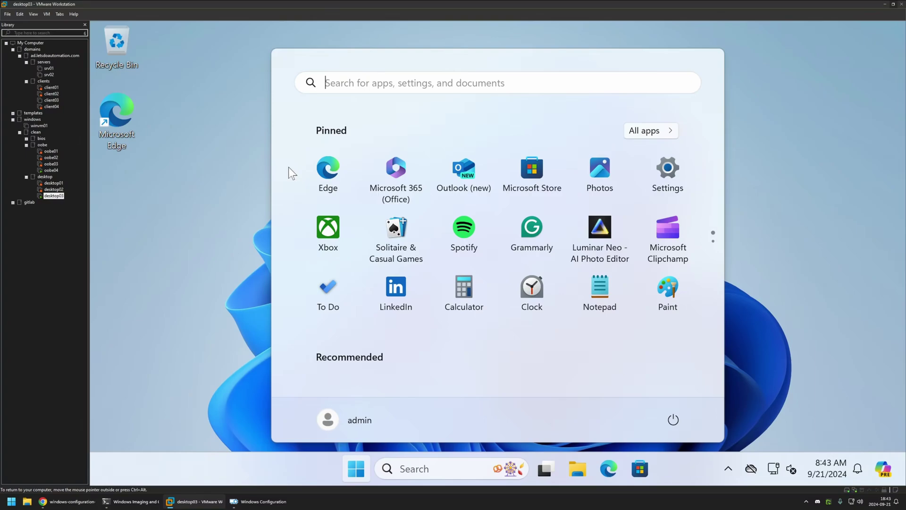
pyautogui.scroll(-1, 619, 225)
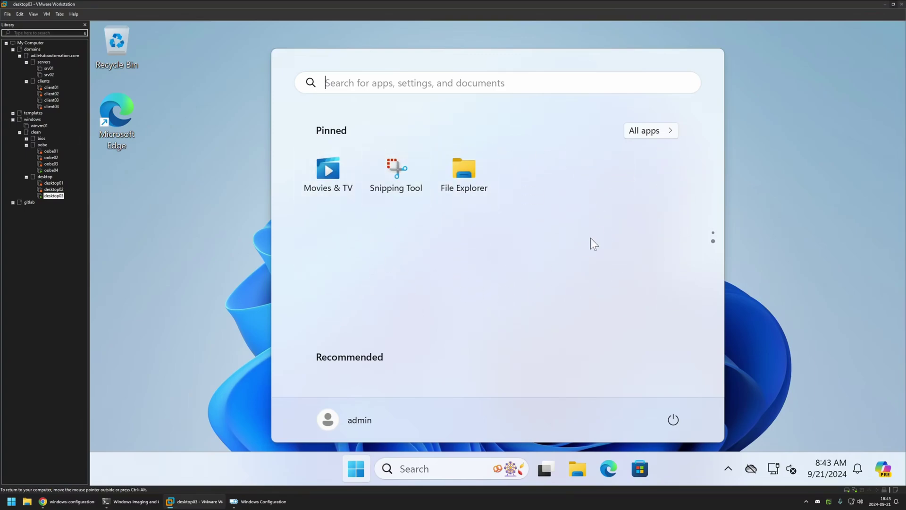
pyautogui.scroll(1, 501, 241)
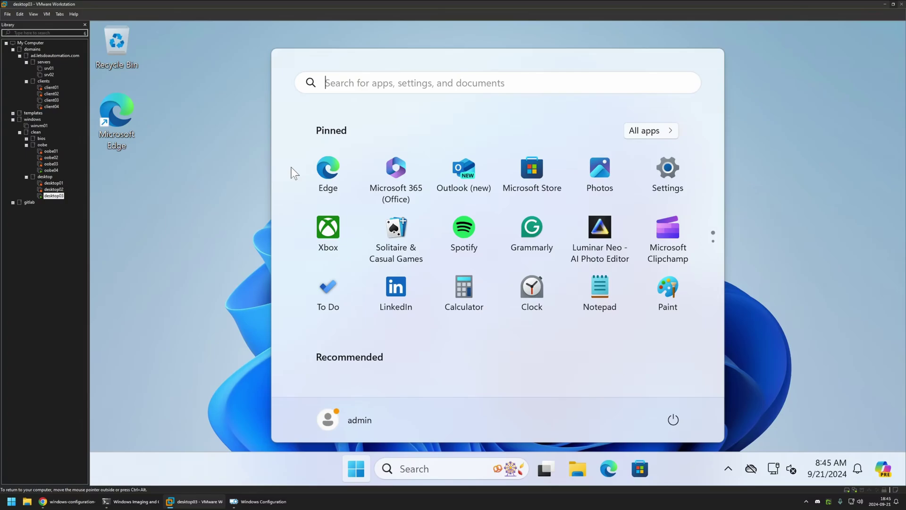
# - Start an elevated Command Prompt in the desktop03 virtual machine and move its window higher on the desktop
pyautogui.write('cmd')
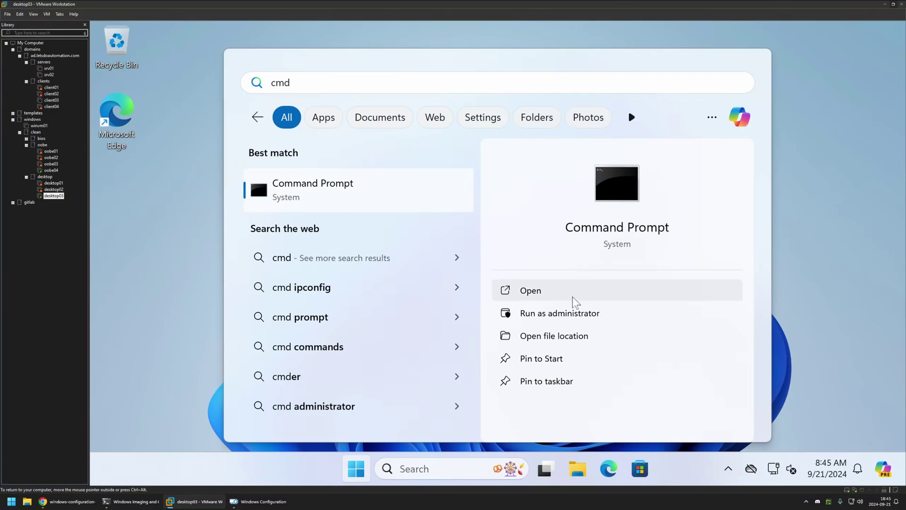
pyautogui.click(559, 307)
pyautogui.click(453, 354)
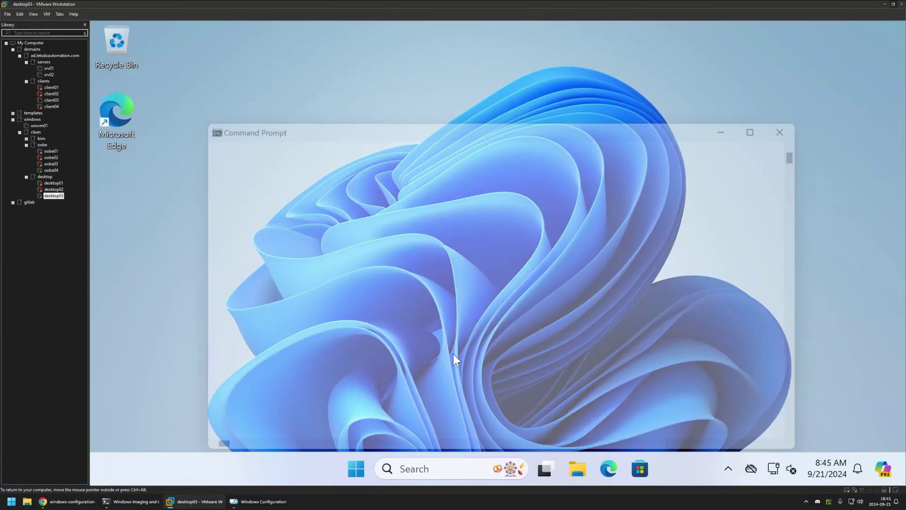
pyautogui.moveTo(410, 119); pyautogui.dragTo(407, 71)
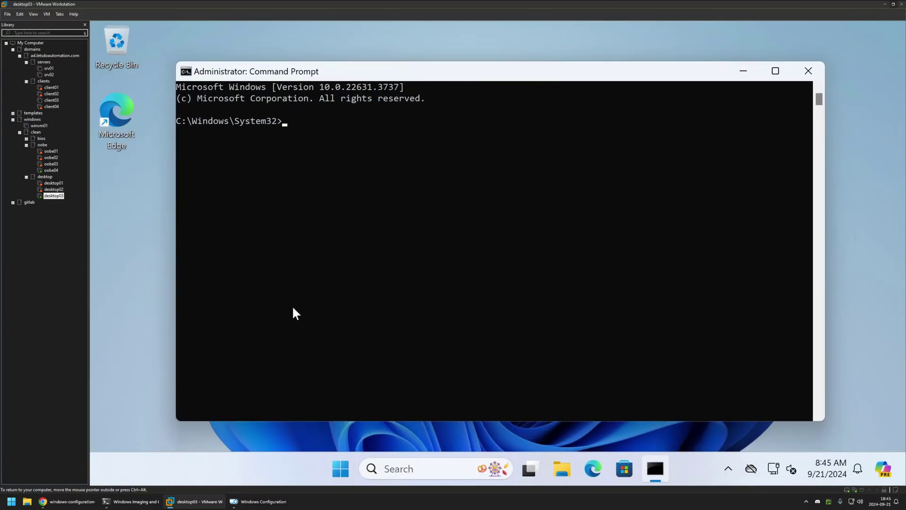
# - Copy the README's Office installation command and run "choco install office365business -y" in the virtual machine's Command Prompt
pyautogui.click(70, 502)
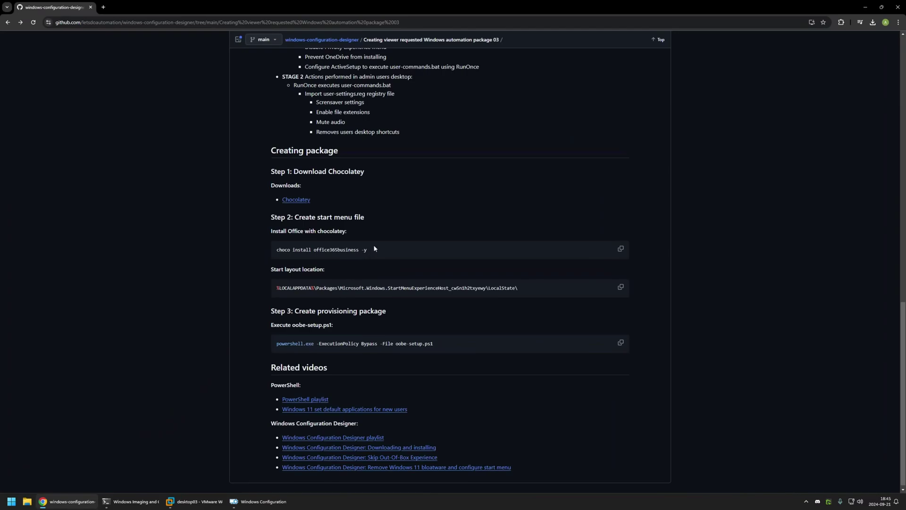
pyautogui.moveTo(373, 246); pyautogui.dragTo(271, 231)
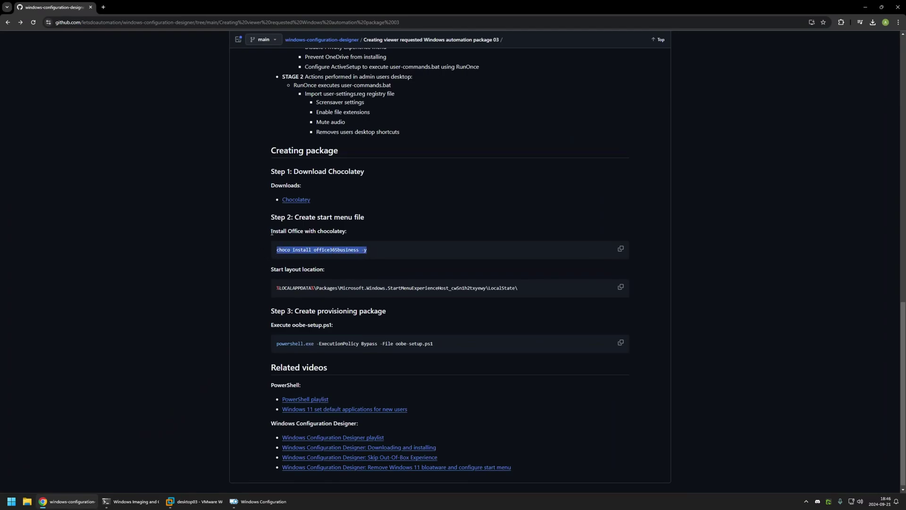
pyautogui.click(343, 260)
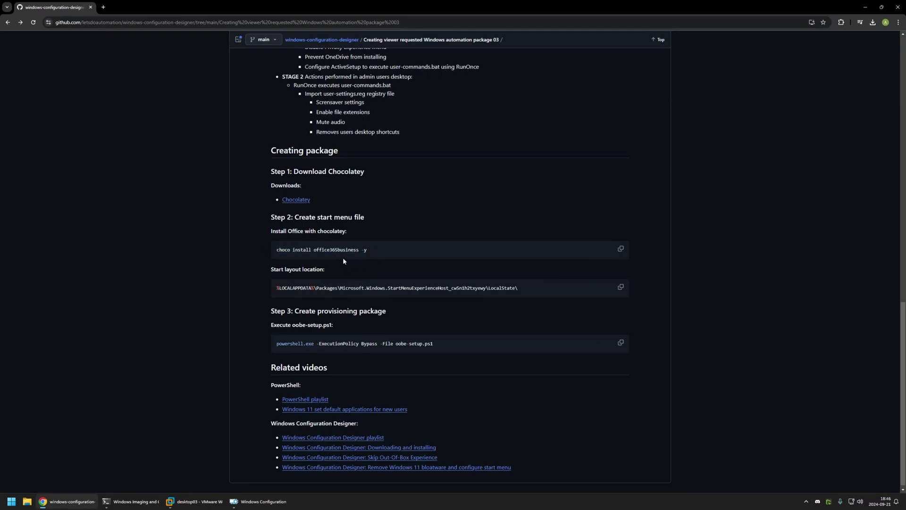
pyautogui.click(621, 250)
pyautogui.click(193, 501)
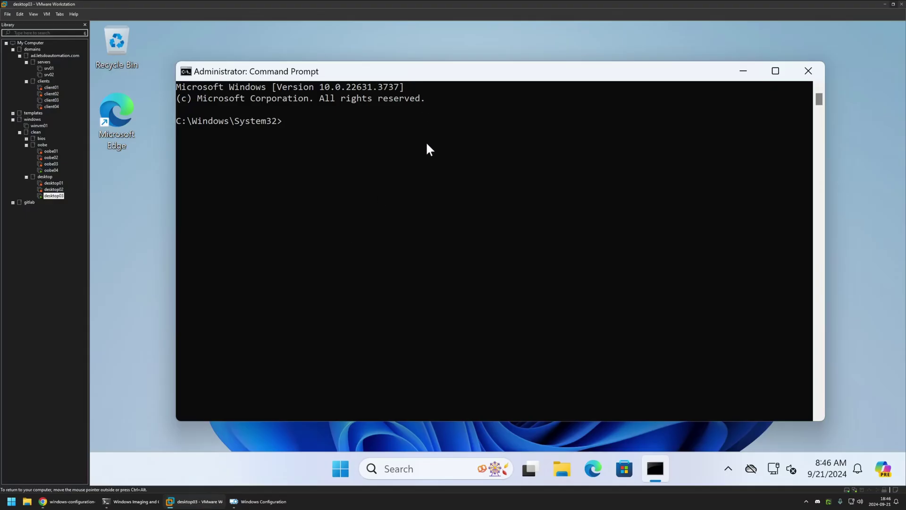
pyautogui.hotkey('ctrl', 'v')
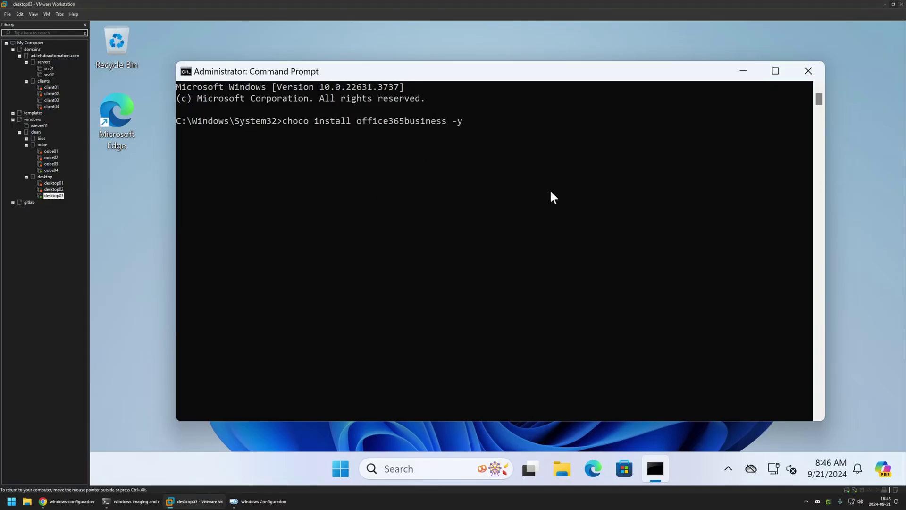
pyautogui.press('Return')
pyautogui.click(145, 201)
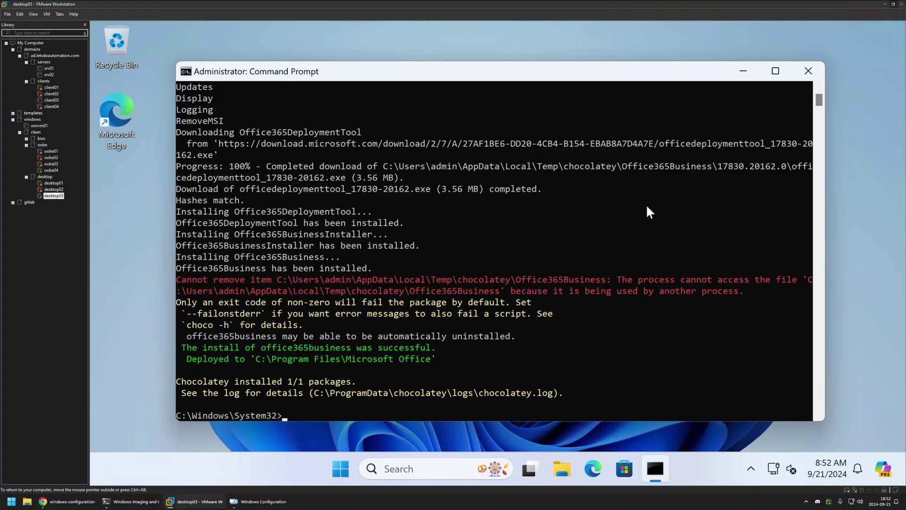
# - Create a second local user account with the net user /add command and close the Command Prompt
pyautogui.write('net user john /add')
pyautogui.press('Return')
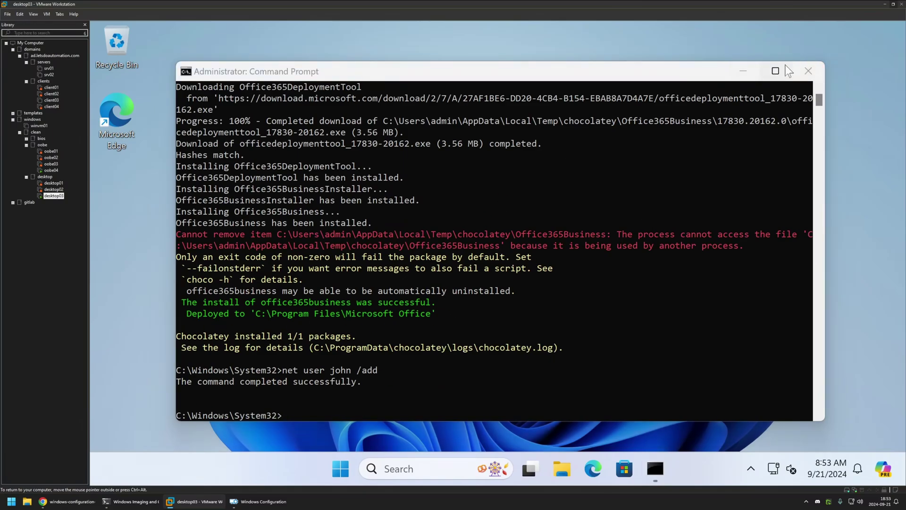
pyautogui.click(807, 69)
# - Sign out of the admin account and sign in to Windows with the newly created user account
pyautogui.click(356, 469)
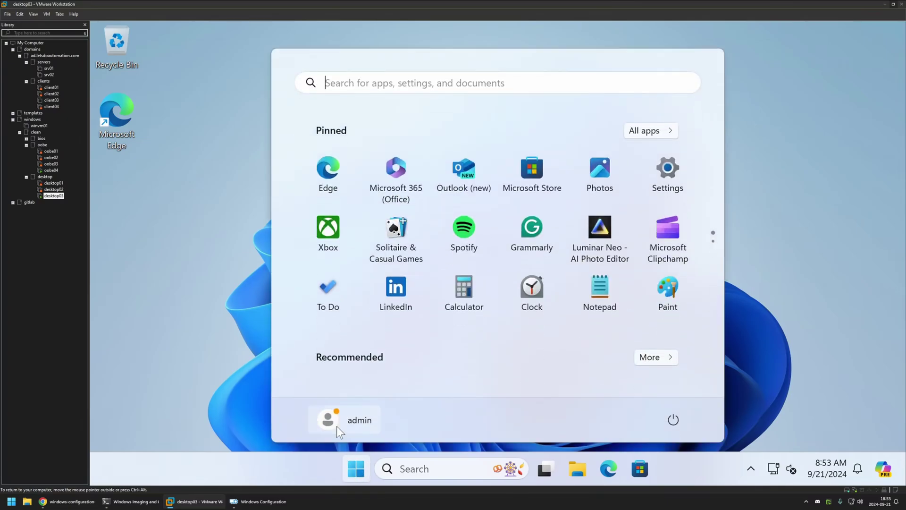
pyautogui.click(342, 420)
pyautogui.click(297, 352)
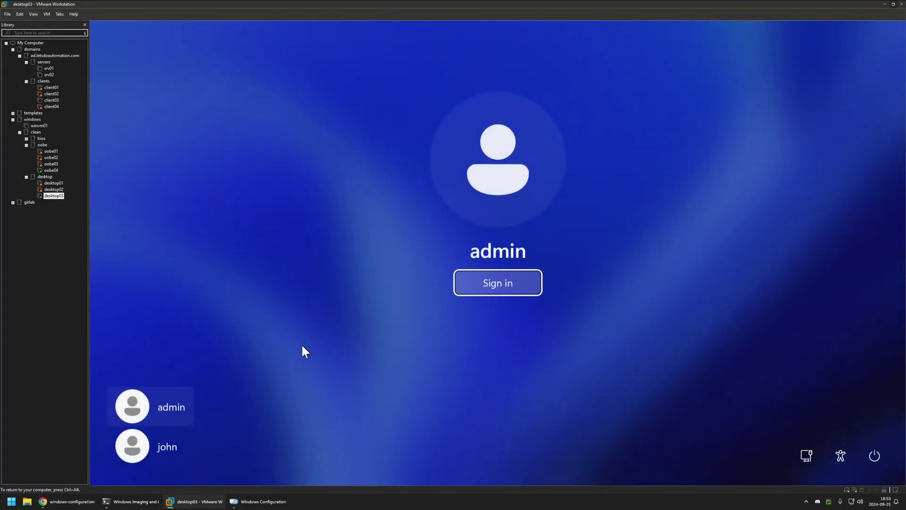
pyautogui.click(170, 448)
pyautogui.click(477, 282)
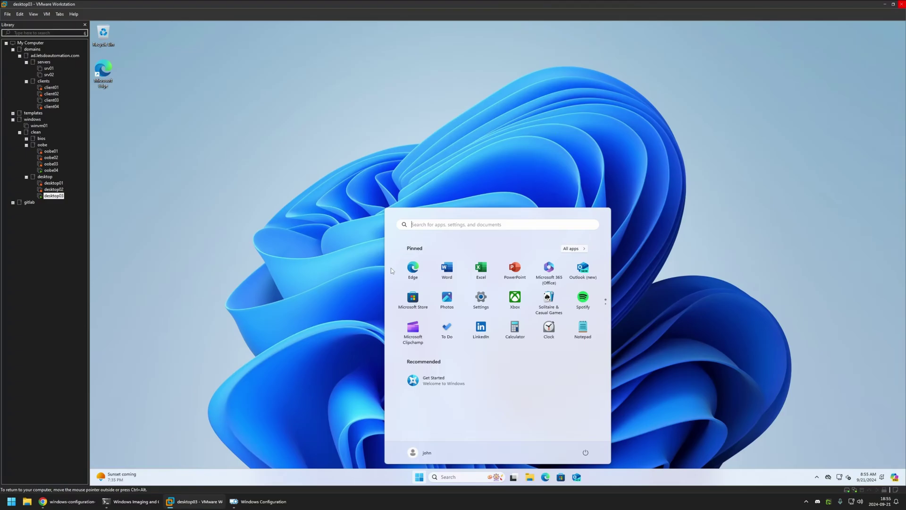
# - Unpin Edge, Word, Excel and PowerPoint from the new user's Start menu
pyautogui.rightClick(413, 271)
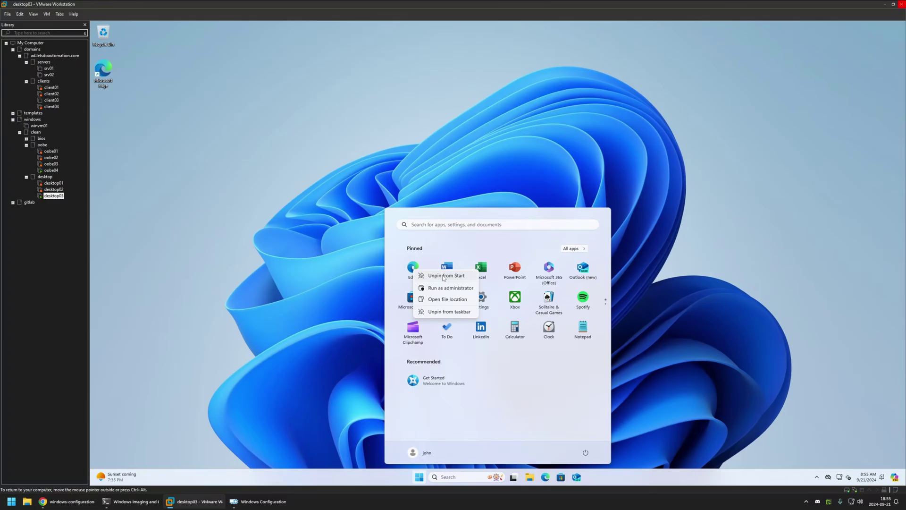
pyautogui.rightClick(411, 268)
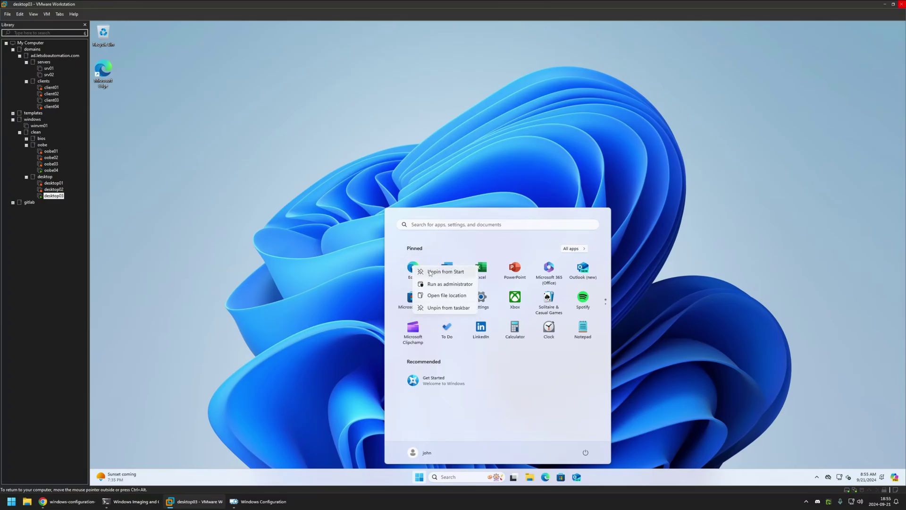
pyautogui.click(430, 272)
pyautogui.rightClick(413, 268)
pyautogui.click(431, 272)
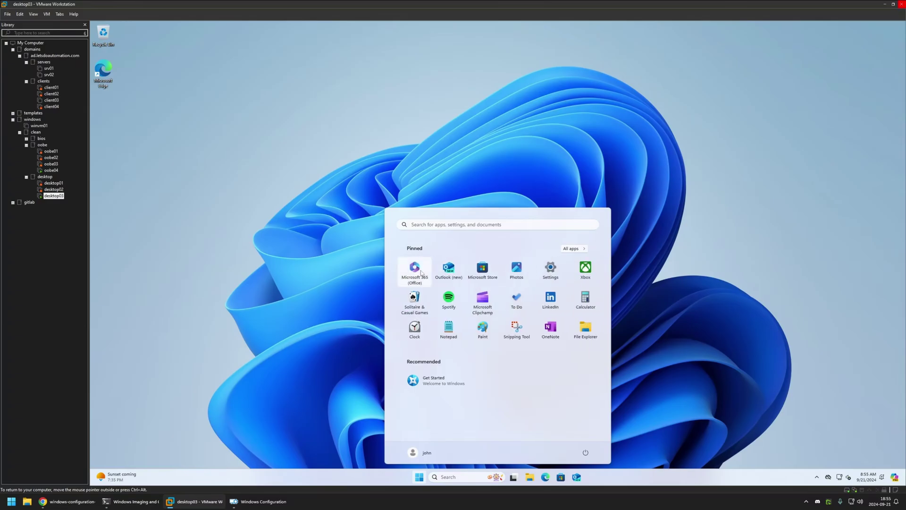
# - Unpin Microsoft 365, Outlook, Microsoft Store, Photos, Xbox, Solitaire, Spotify, Clipchamp, To Do and LinkedIn from Start, keeping Settings, OneNote and the basic Windows tools
pyautogui.rightClick(421, 273)
pyautogui.click(437, 288)
pyautogui.rightClick(448, 269)
pyautogui.click(465, 289)
pyautogui.rightClick(448, 269)
pyautogui.click(465, 289)
pyautogui.rightClick(450, 270)
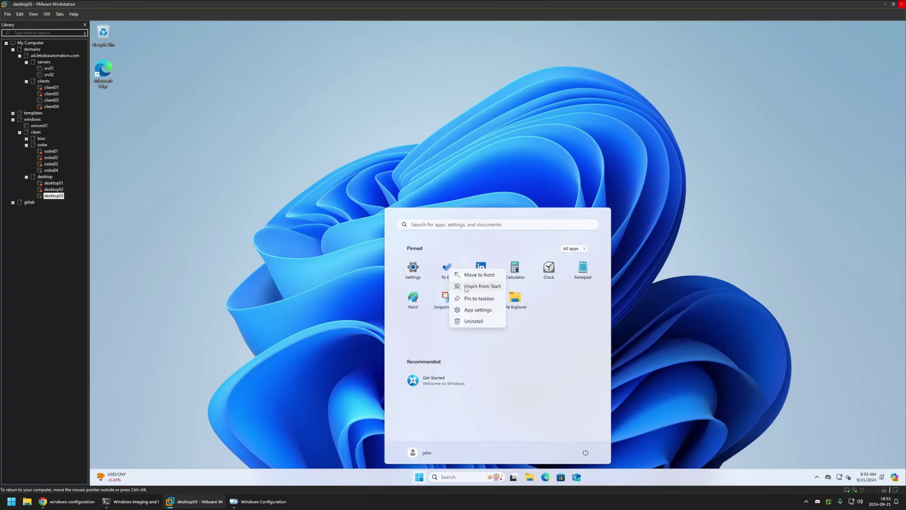
pyautogui.click(465, 288)
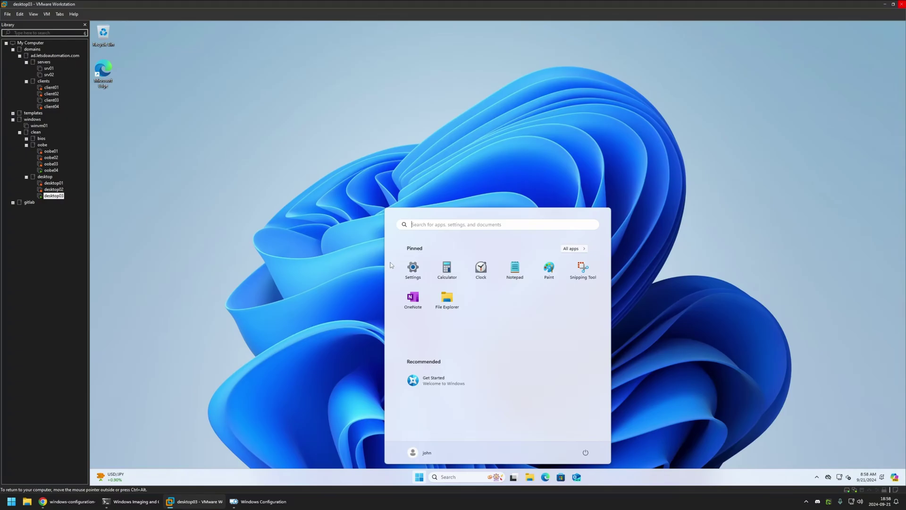
# - Copy the start layout location from the README and open that LocalState folder in the virtual machine's File Explorer
pyautogui.click(70, 501)
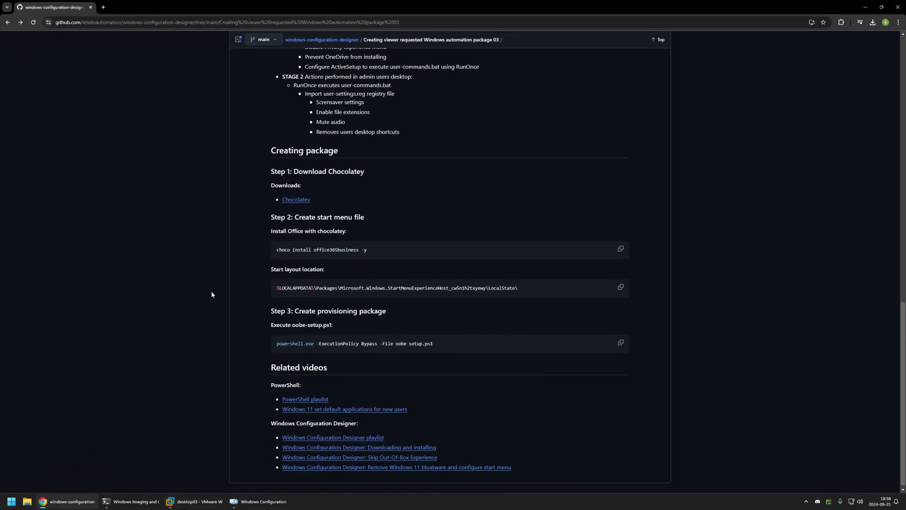
pyautogui.moveTo(273, 287); pyautogui.dragTo(512, 283)
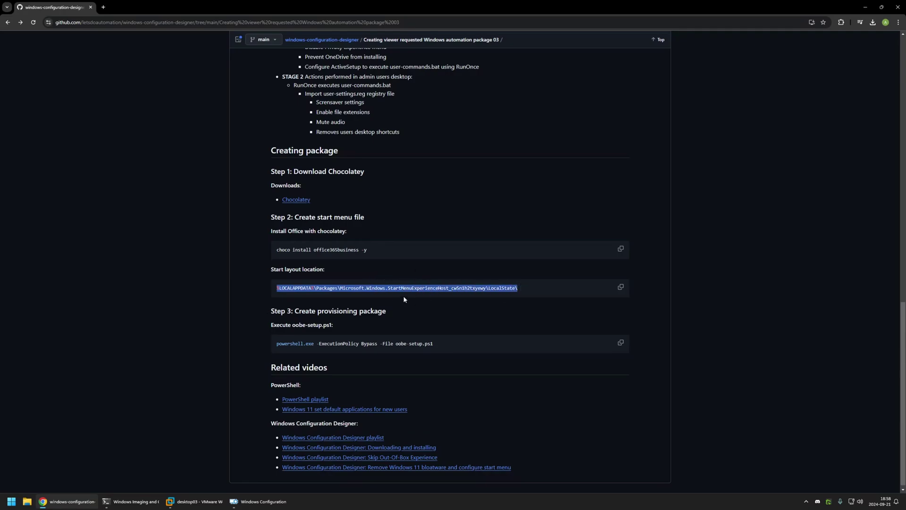
pyautogui.click(476, 287)
pyautogui.click(620, 286)
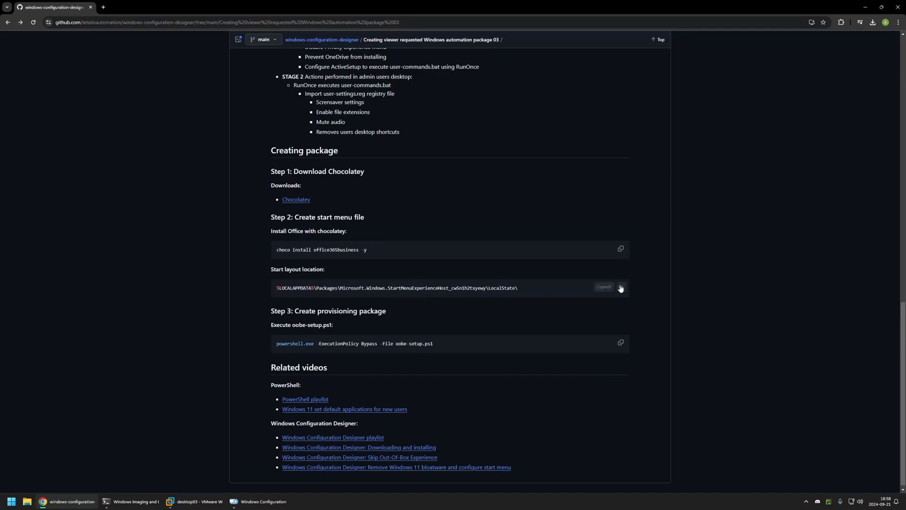
pyautogui.click(188, 502)
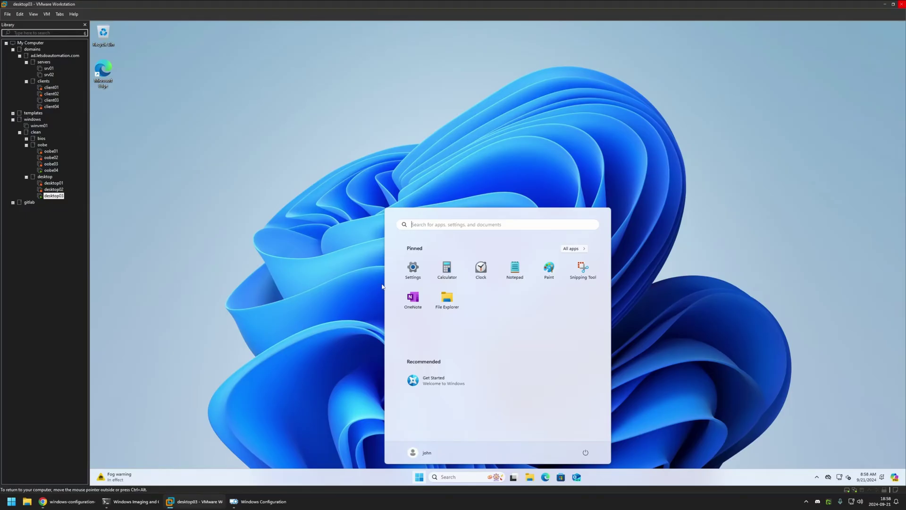
pyautogui.click(447, 297)
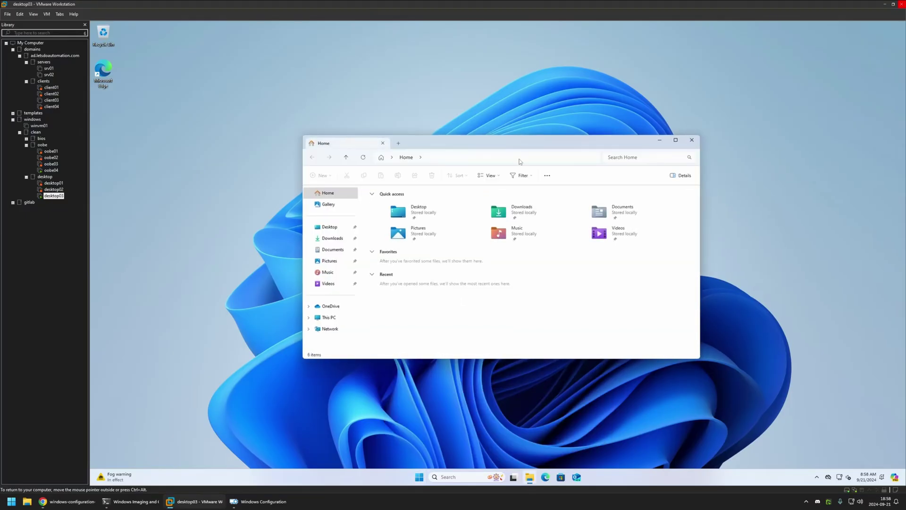
pyautogui.click(519, 160)
pyautogui.hotkey('ctrl', 'v')
pyautogui.press('Return')
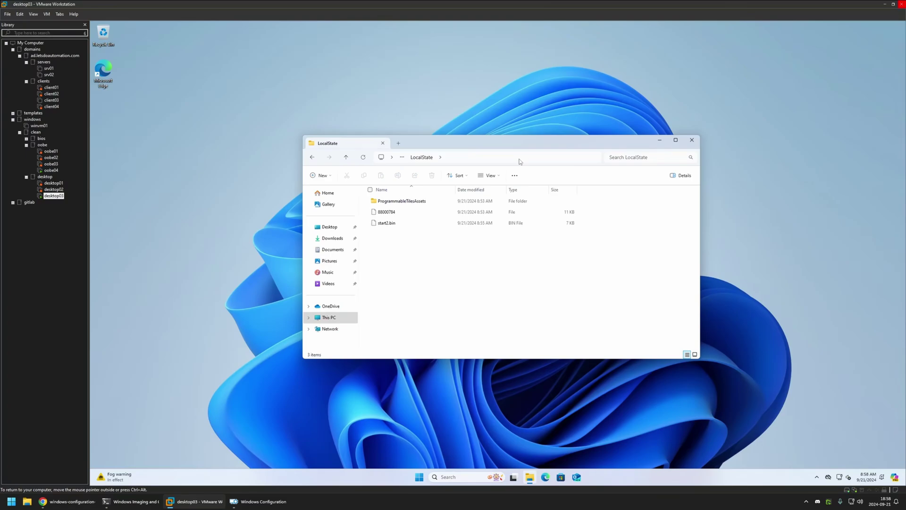
# - Copy start2.bin from the virtual machine's LocalState folder into the host computer's Downloads folder
pyautogui.rightClick(386, 224)
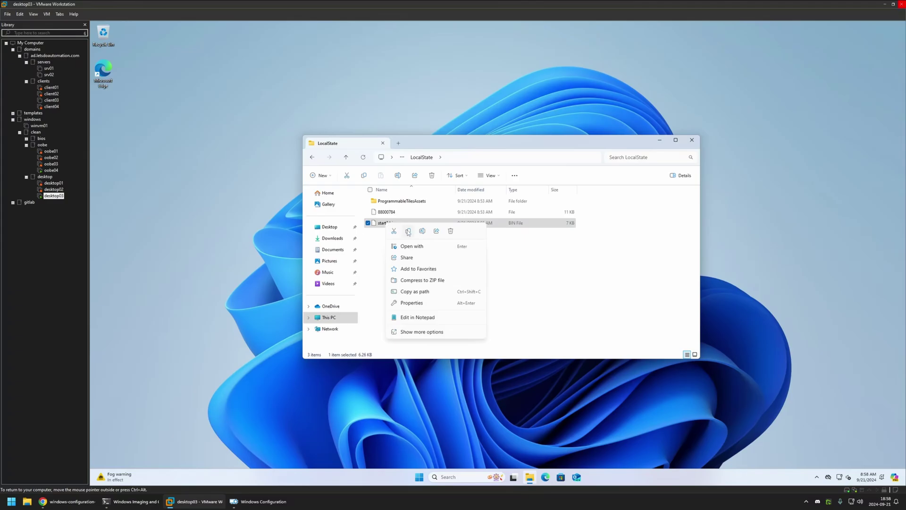
pyautogui.click(408, 233)
pyautogui.rightClick(27, 501)
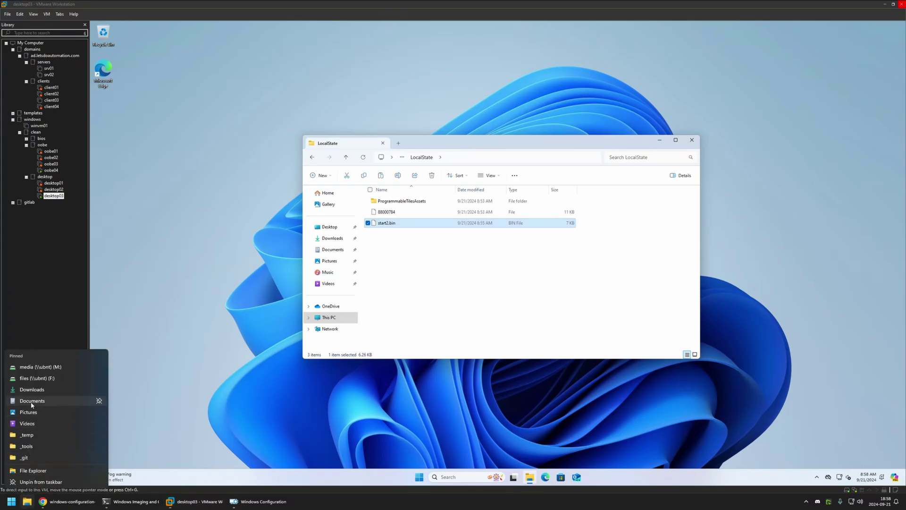
pyautogui.click(31, 390)
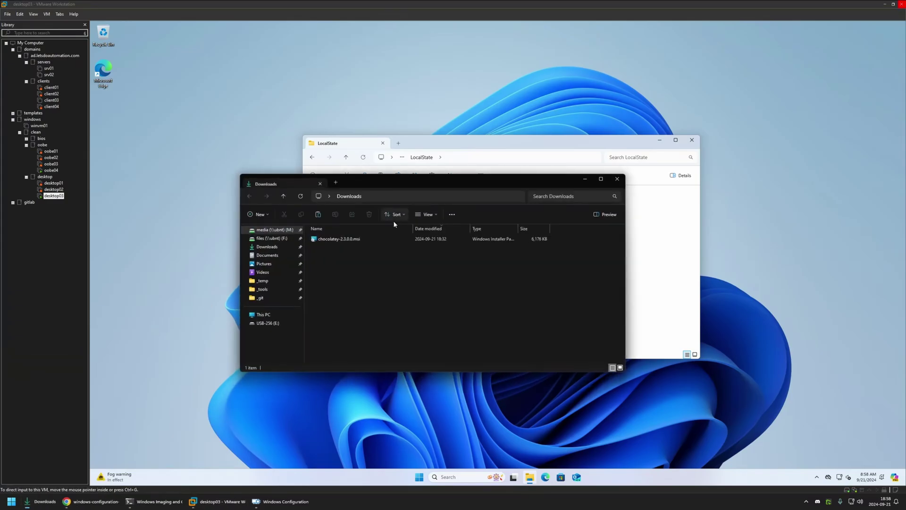
pyautogui.rightClick(326, 256)
pyautogui.click(355, 302)
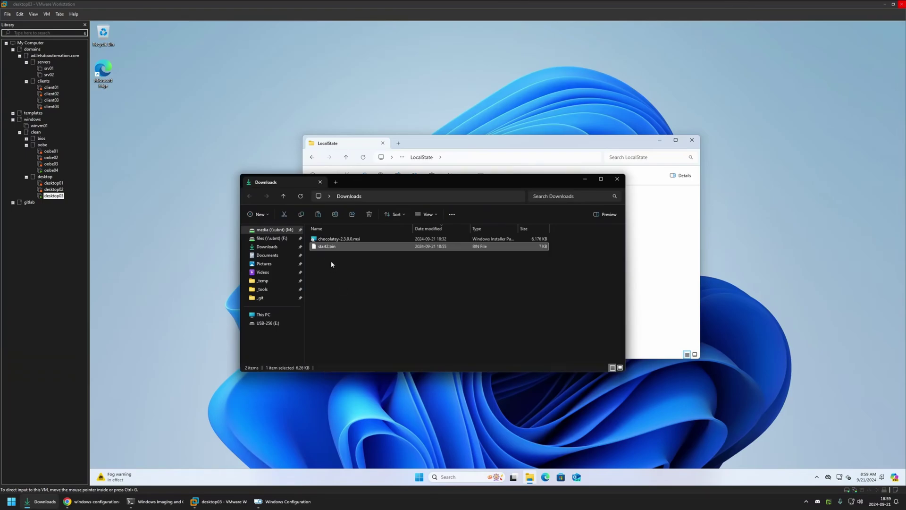
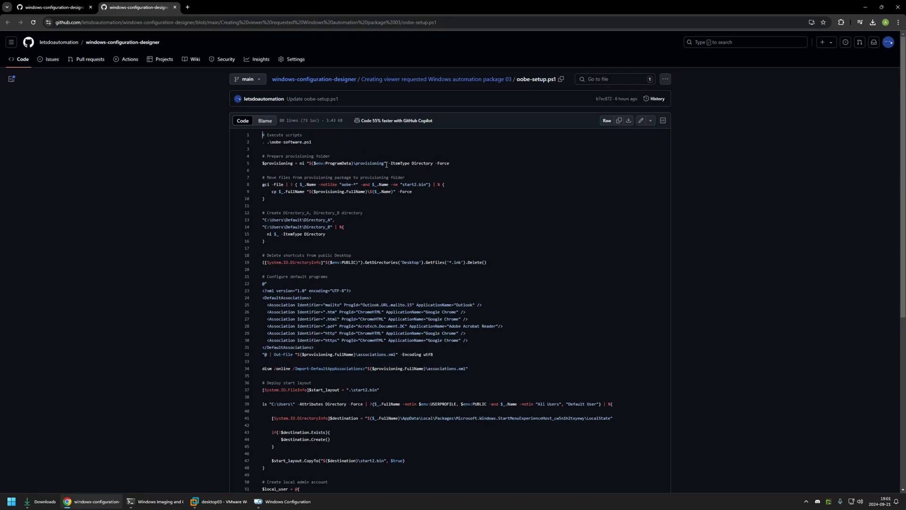
# - Examine how oobe-setup.ps1 prepares the provisioning folder, moves the package files, creates Directory_A and Directory_B, and deletes public desktop shortcuts
pyautogui.moveTo(385, 162); pyautogui.dragTo(355, 163)
pyautogui.moveTo(274, 201); pyautogui.dragTo(259, 179)
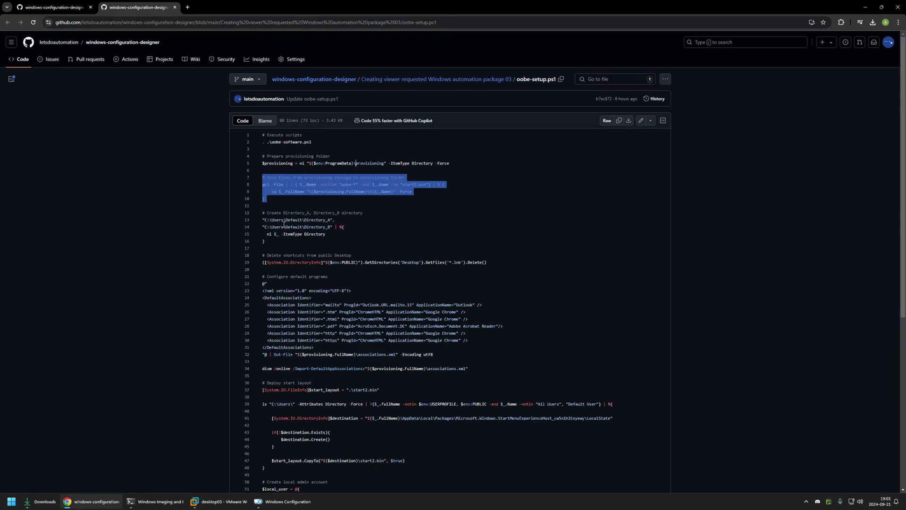
pyautogui.moveTo(278, 242); pyautogui.dragTo(262, 213)
pyautogui.click(263, 214)
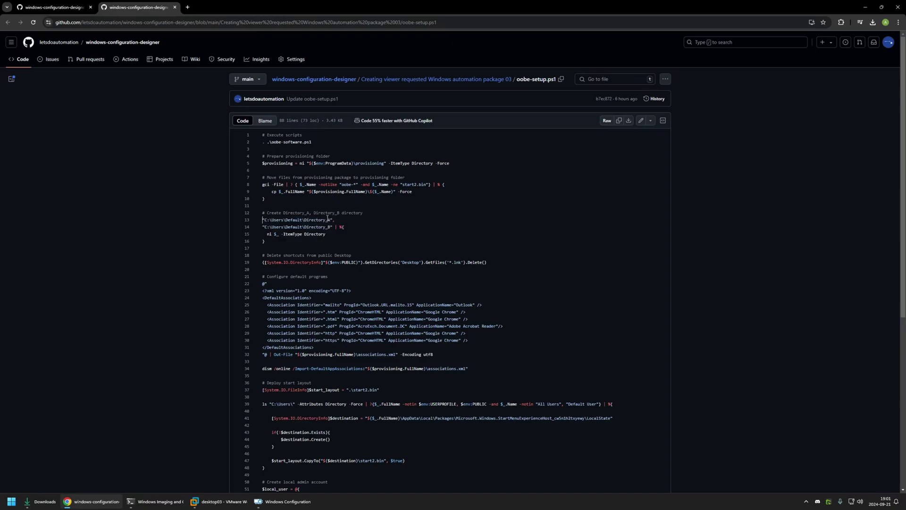
pyautogui.moveTo(284, 220); pyautogui.dragTo(299, 221)
pyautogui.click(218, 213)
pyautogui.moveTo(443, 263); pyautogui.dragTo(463, 262)
pyautogui.moveTo(336, 262); pyautogui.dragTo(395, 261)
pyautogui.scroll(-2, 374, 265)
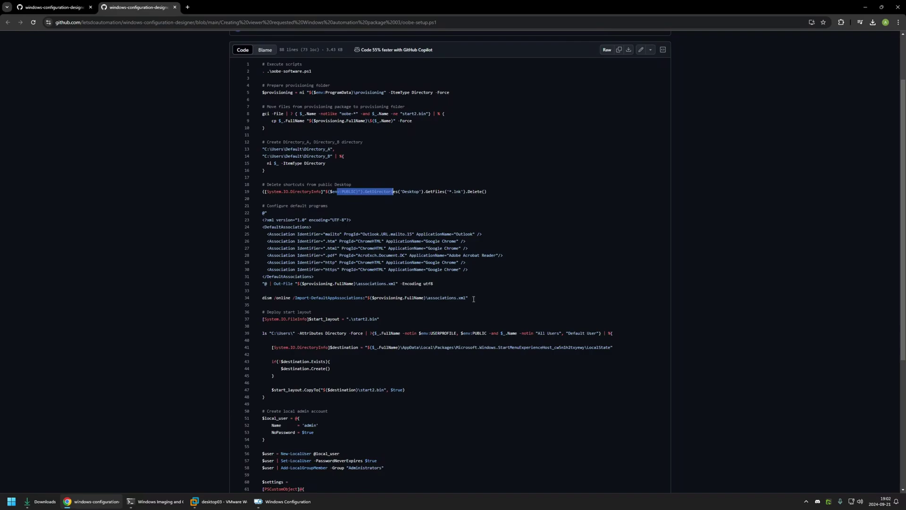
# - Examine the default programs, start layout deployment and local admin account sections of oobe-setup.ps1
pyautogui.moveTo(467, 298); pyautogui.dragTo(263, 205)
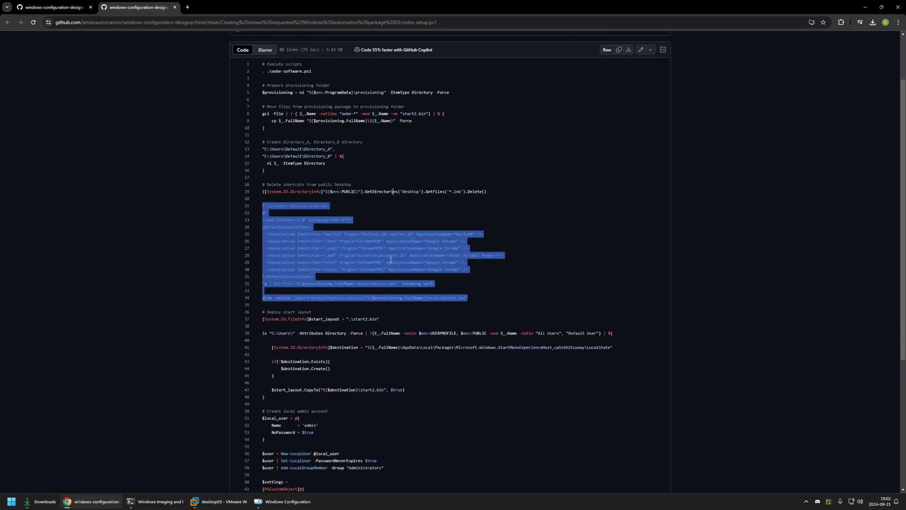
pyautogui.moveTo(360, 234); pyautogui.dragTo(393, 256)
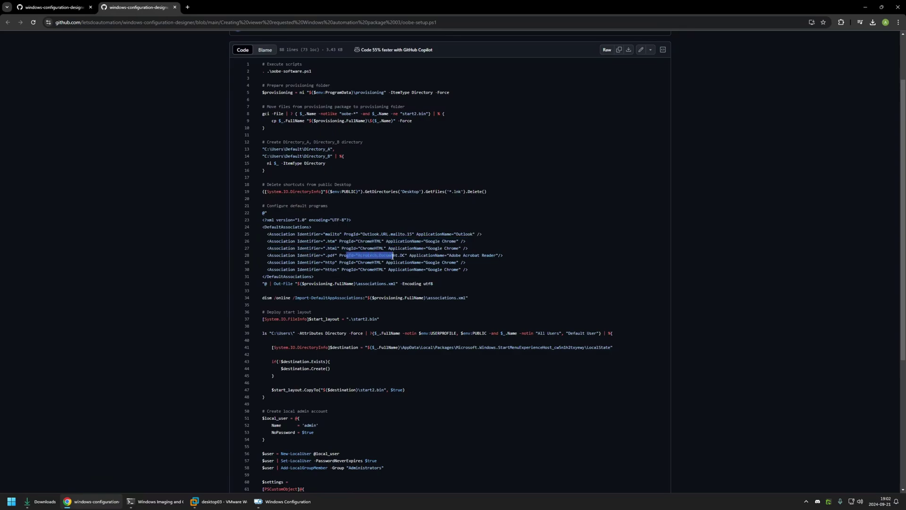
pyautogui.click(218, 247)
pyautogui.scroll(-2, 217, 244)
pyautogui.moveTo(266, 326); pyautogui.dragTo(244, 242)
pyautogui.scroll(-2, 205, 248)
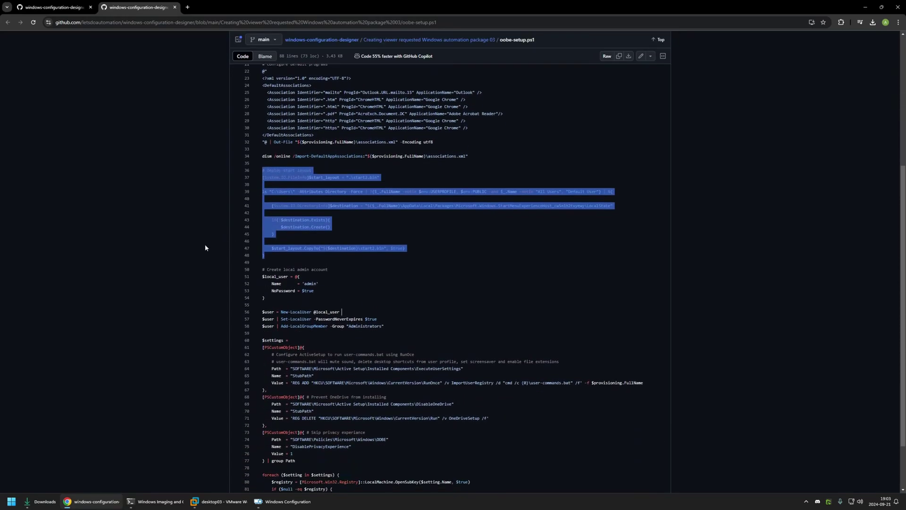
pyautogui.moveTo(384, 327); pyautogui.dragTo(246, 271)
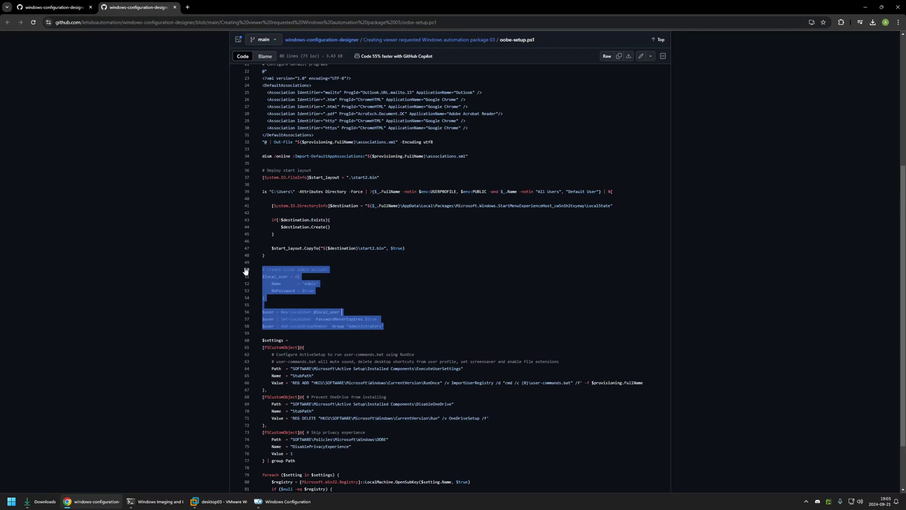
pyautogui.click(217, 280)
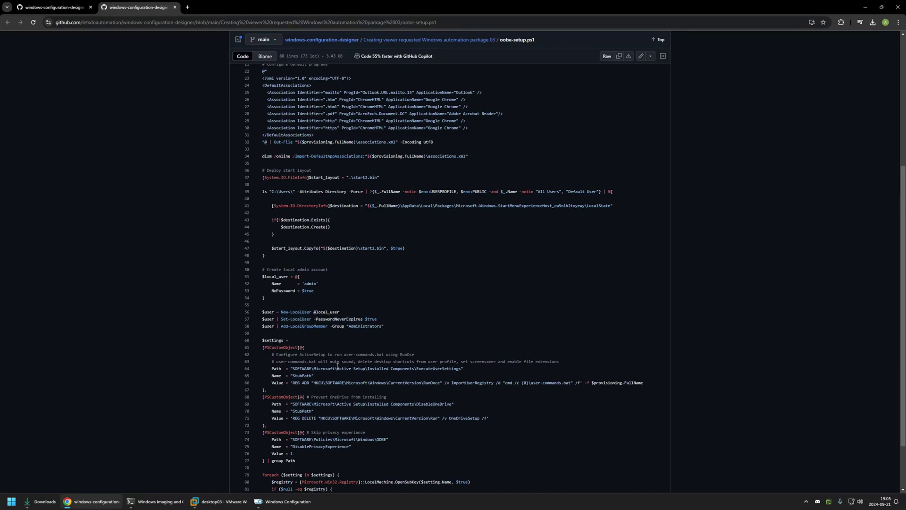
# - Examine the registry settings in oobe-setup.ps1 for ActiveSetup user commands, blocking OneDrive installation and skipping the privacy experience
pyautogui.moveTo(337, 368); pyautogui.dragTo(362, 369)
pyautogui.moveTo(529, 382); pyautogui.dragTo(574, 381)
pyautogui.moveTo(424, 382); pyautogui.dragTo(441, 383)
pyautogui.moveTo(337, 404); pyautogui.dragTo(364, 405)
pyautogui.moveTo(447, 419); pyautogui.dragTo(479, 417)
pyautogui.moveTo(288, 446); pyautogui.dragTo(355, 446)
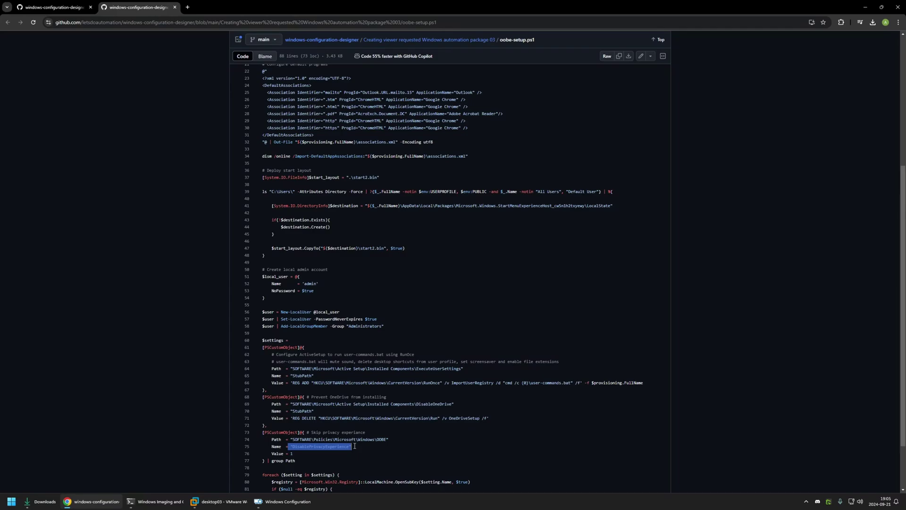
pyautogui.scroll(-1, 201, 385)
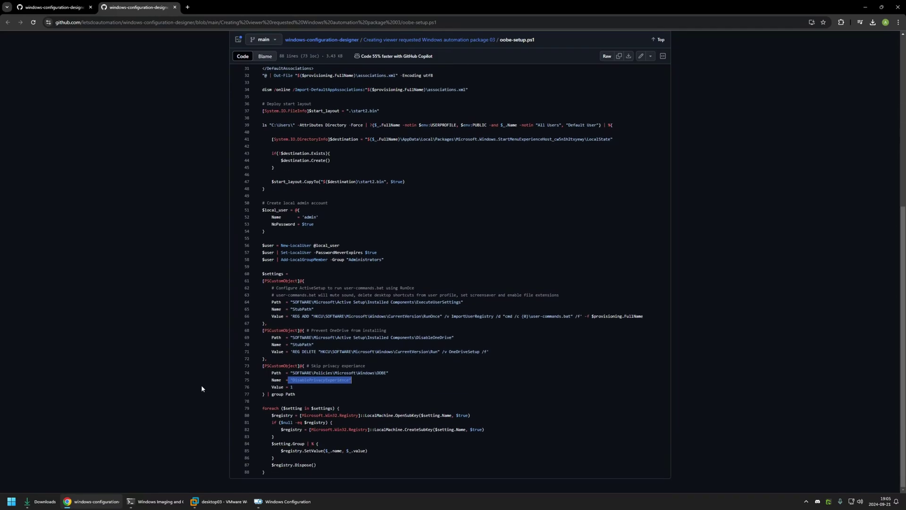
# - Download the raw oobe-setup.ps1 file and open oobe-software.ps1 from the repository's package 03 folder
pyautogui.scroll(5, 201, 384)
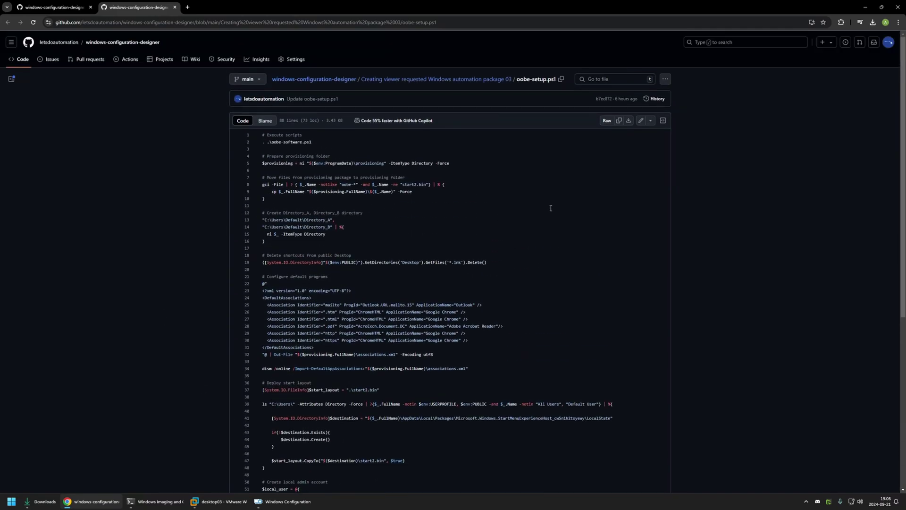
pyautogui.click(629, 122)
pyautogui.click(436, 79)
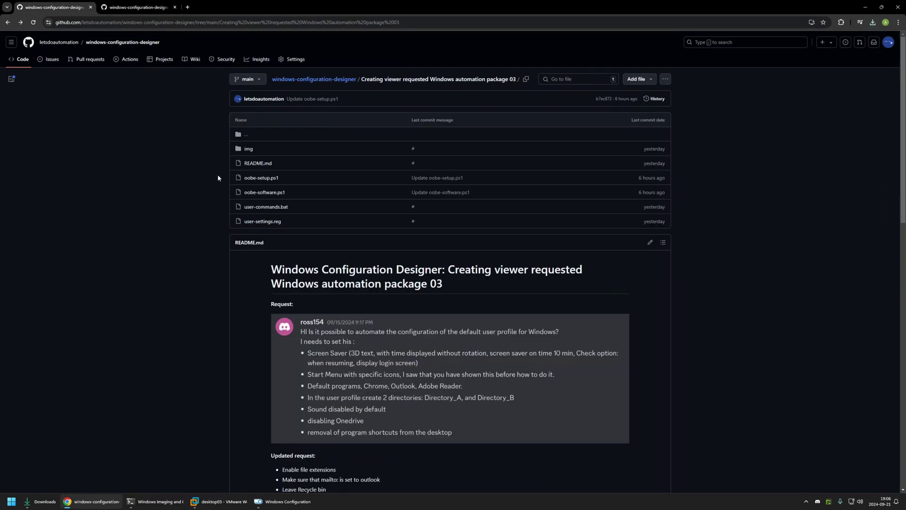
pyautogui.rightClick(262, 192)
pyautogui.click(283, 198)
pyautogui.click(202, 2)
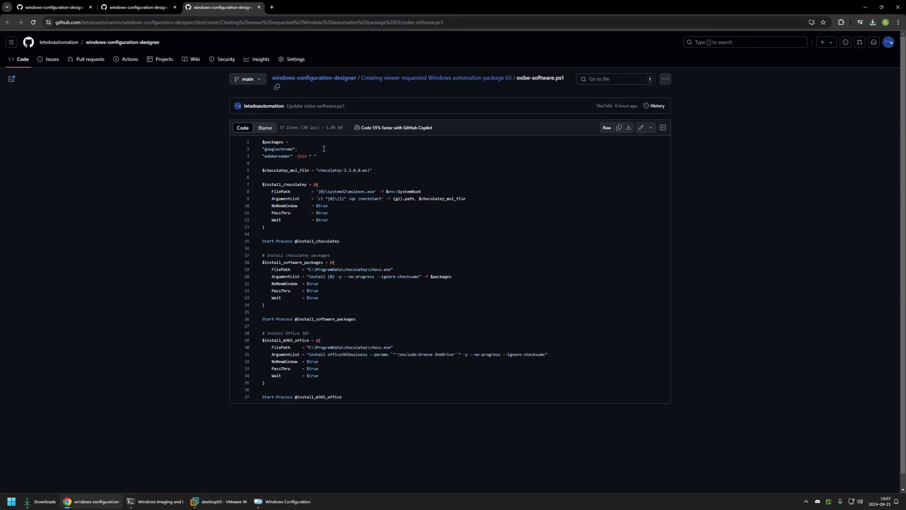
# - Examine the package list and the Office 365 install arguments excluding Groove and OneDrive in oobe-software.ps1
pyautogui.moveTo(316, 156); pyautogui.dragTo(263, 141)
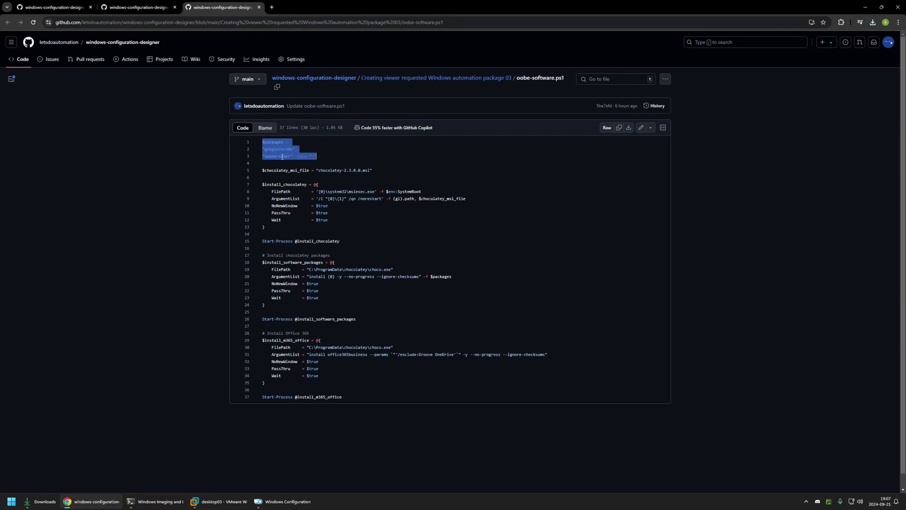
pyautogui.click(278, 153)
pyautogui.moveTo(264, 150); pyautogui.dragTo(293, 156)
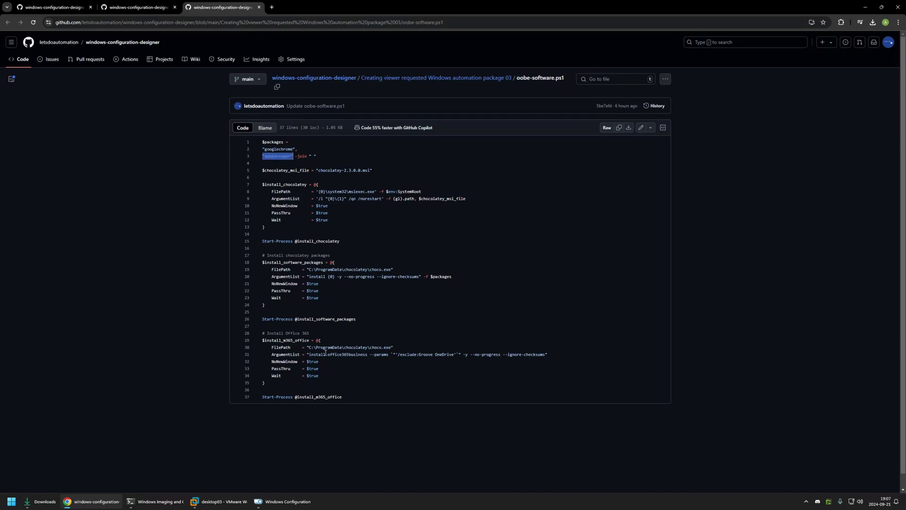
pyautogui.moveTo(321, 354); pyautogui.dragTo(371, 354)
pyautogui.moveTo(263, 141); pyautogui.dragTo(315, 156)
pyautogui.click(370, 351)
pyautogui.moveTo(369, 352); pyautogui.dragTo(527, 355)
pyautogui.click(486, 354)
pyautogui.moveTo(395, 354); pyautogui.dragTo(457, 354)
pyautogui.click(457, 354)
# - Examine the Chocolatey installation block and the software and Office install blocks in oobe-software.ps1
pyautogui.moveTo(340, 241); pyautogui.dragTo(326, 182)
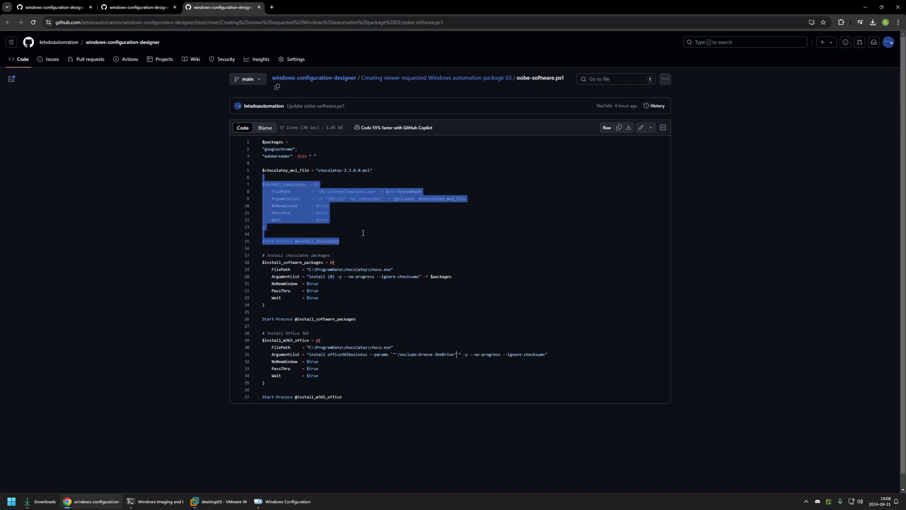
pyautogui.click(359, 216)
pyautogui.moveTo(284, 248); pyautogui.dragTo(326, 375)
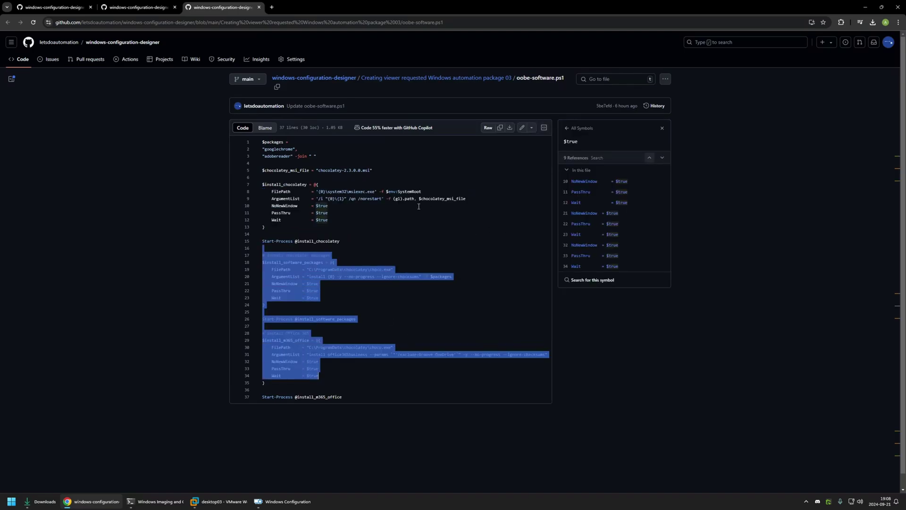
# - Download the raw oobe-software.ps1 file and open user-commands.bat from the repository's package 03 folder
pyautogui.click(465, 210)
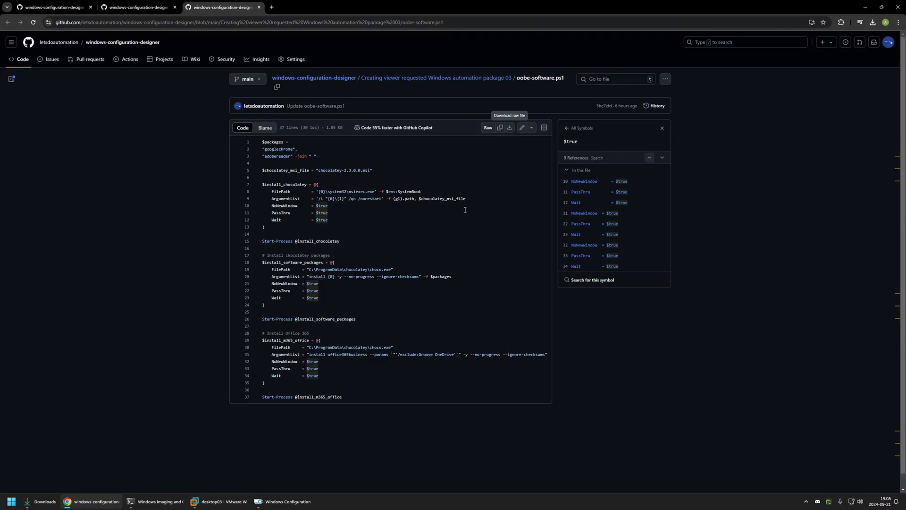
pyautogui.click(7, 23)
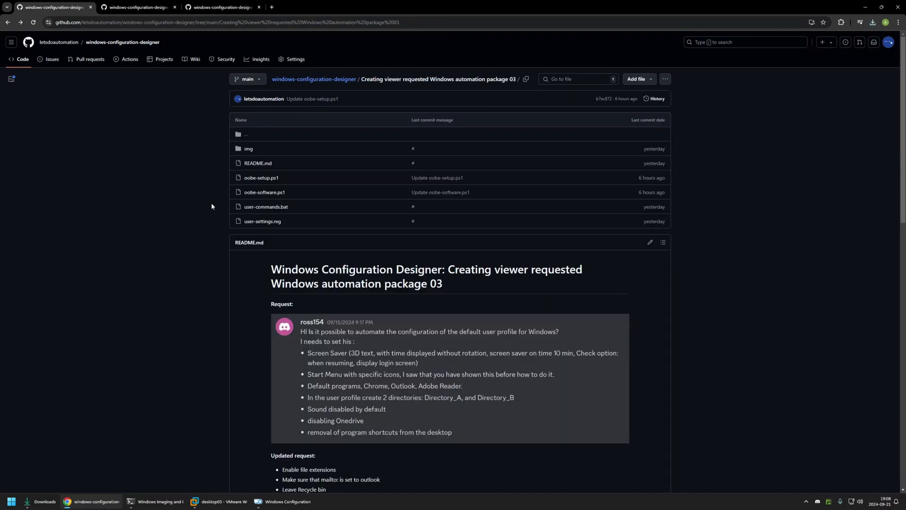
pyautogui.rightClick(268, 212)
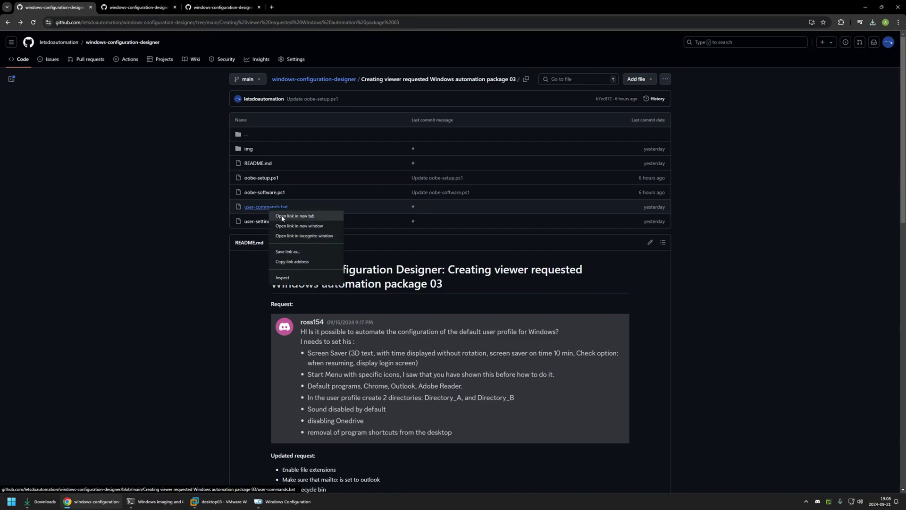
pyautogui.click(282, 217)
pyautogui.click(307, 7)
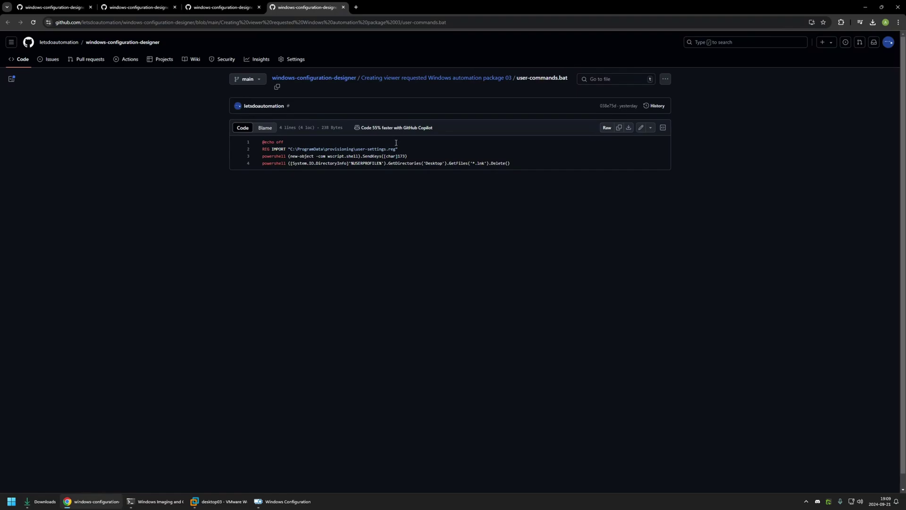
# - Examine the registry import, sound mute and desktop shortcut deletion commands in user-commands.bat
pyautogui.moveTo(399, 150); pyautogui.dragTo(312, 146)
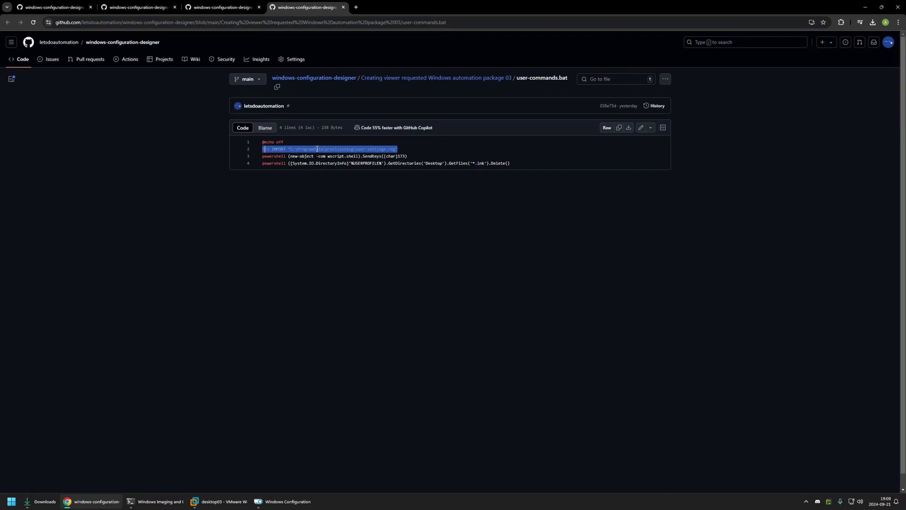
pyautogui.moveTo(269, 157); pyautogui.dragTo(293, 157)
pyautogui.moveTo(407, 155); pyautogui.dragTo(286, 154)
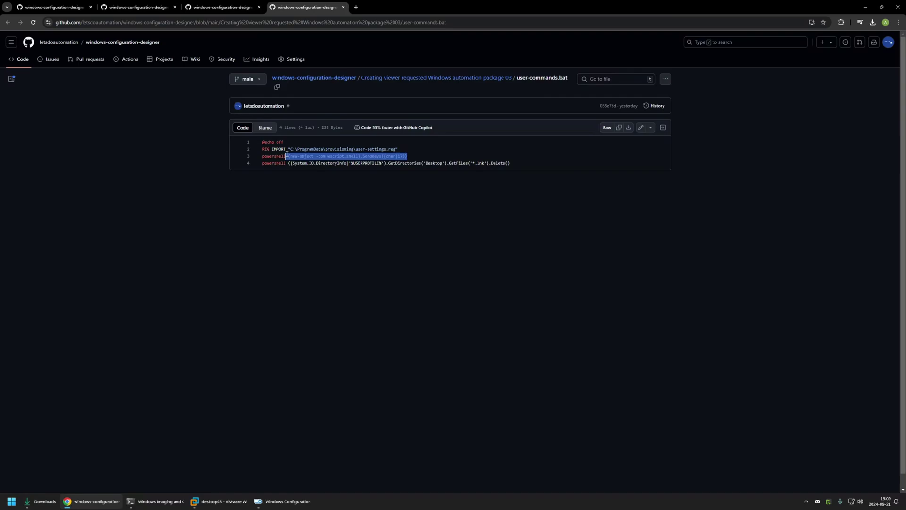
pyautogui.moveTo(286, 163); pyautogui.dragTo(386, 163)
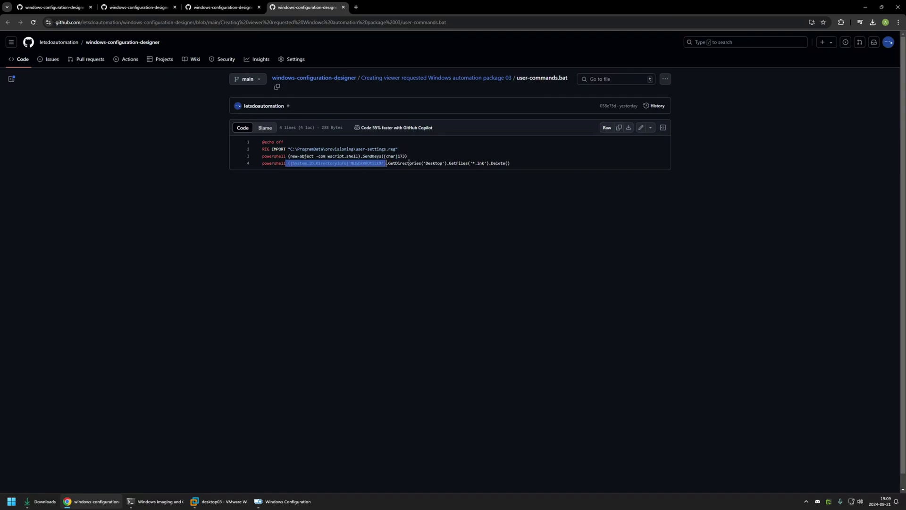
pyautogui.moveTo(456, 163); pyautogui.dragTo(509, 163)
pyautogui.moveTo(349, 163); pyautogui.dragTo(413, 163)
pyautogui.click(220, 128)
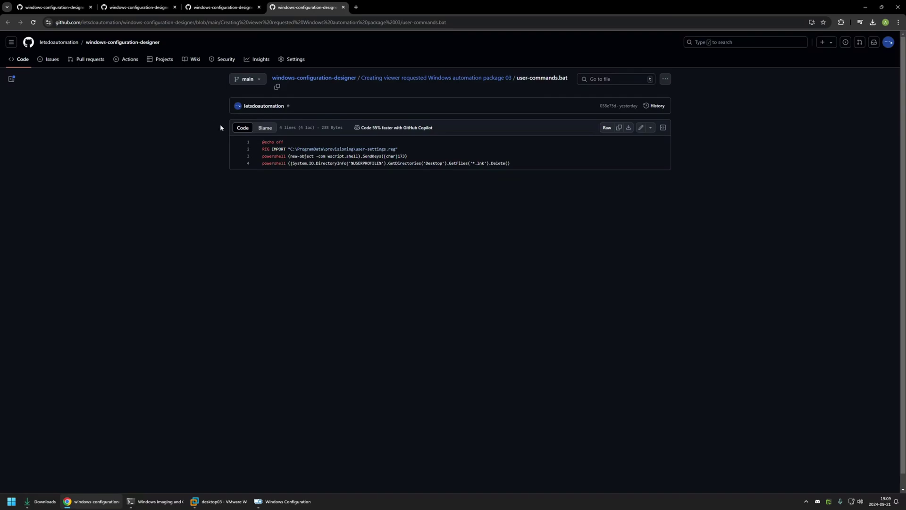
# - Download the raw user-commands.bat file and open user-settings.reg from the repository's package 03 folder
pyautogui.click(629, 127)
pyautogui.click(53, 7)
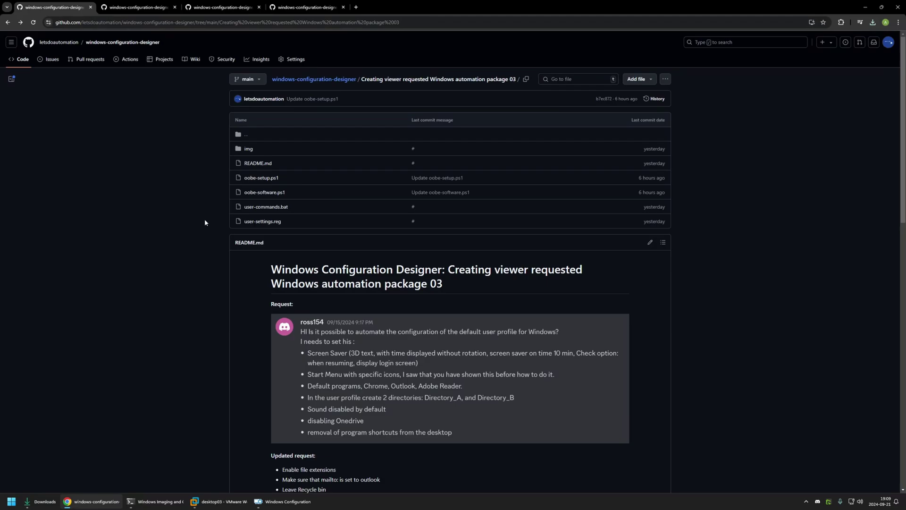
pyautogui.rightClick(260, 222)
pyautogui.click(285, 229)
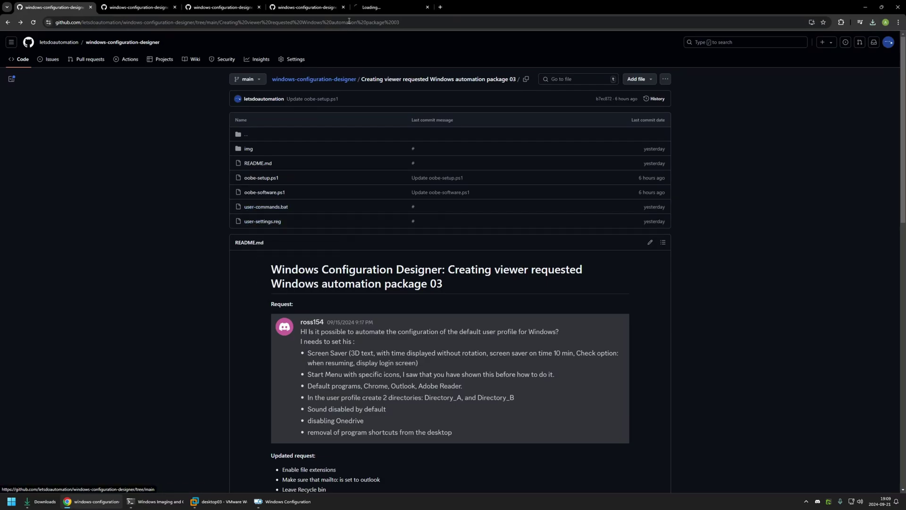
pyautogui.click(392, 7)
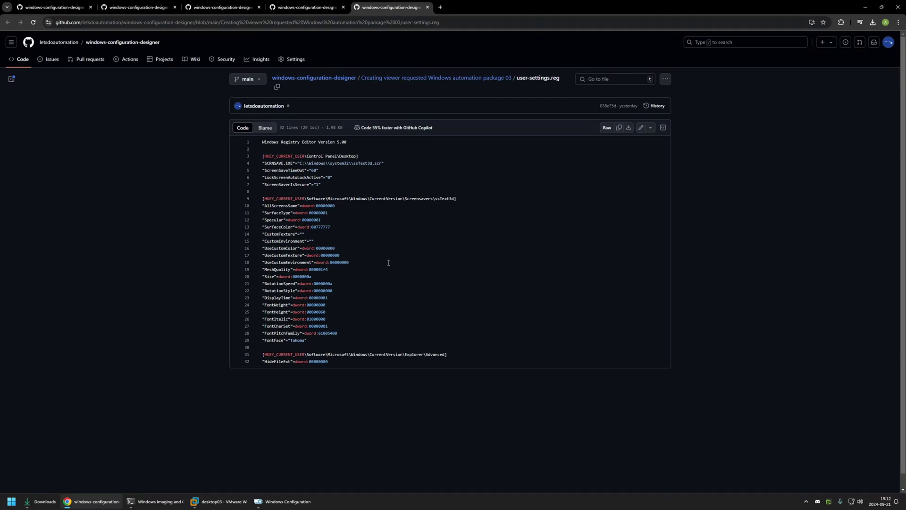
# - Examine the screensaver, file extension and ScreenSaveTimeOut settings in user-settings.reg
pyautogui.moveTo(310, 340); pyautogui.dragTo(244, 156)
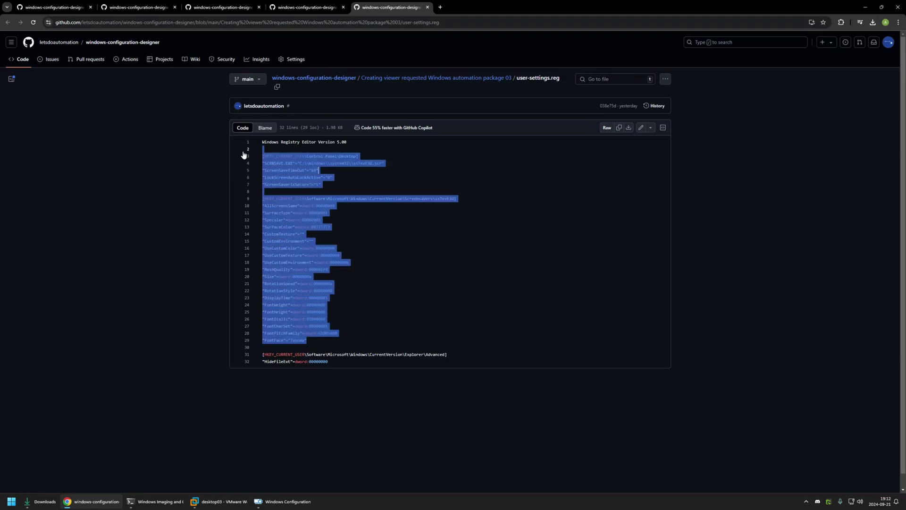
pyautogui.moveTo(330, 362); pyautogui.dragTo(256, 356)
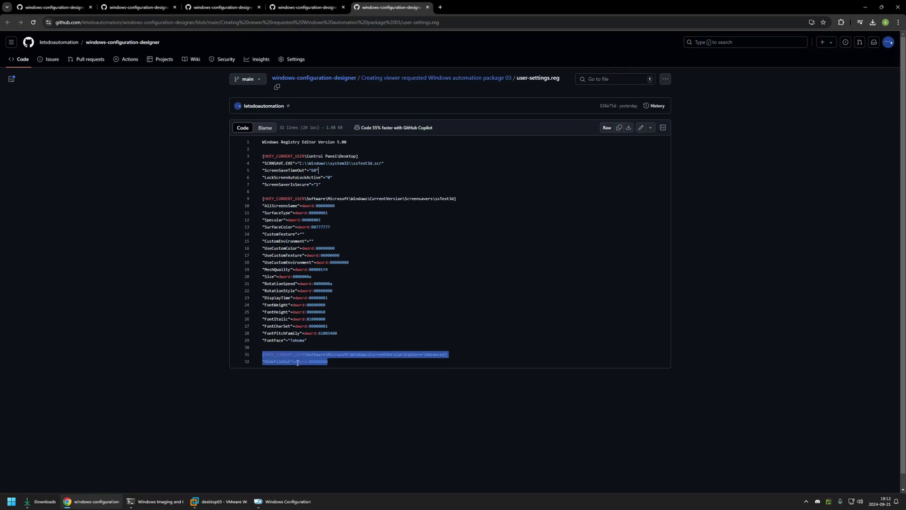
pyautogui.click(182, 175)
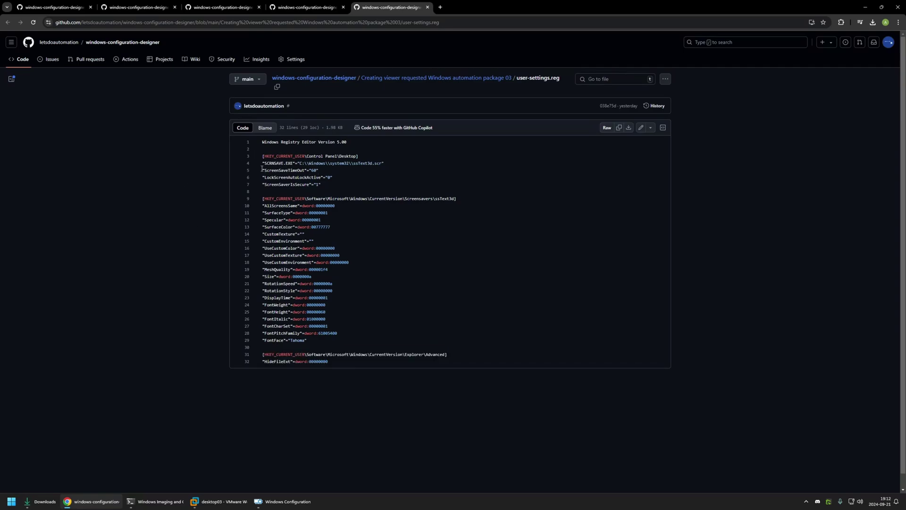
pyautogui.moveTo(262, 170); pyautogui.dragTo(321, 170)
pyautogui.click(321, 170)
pyautogui.moveTo(308, 173); pyautogui.dragTo(322, 170)
pyautogui.click(323, 170)
# - Download the raw user-settings.reg file and select it in the host computer's Downloads folder
pyautogui.click(628, 128)
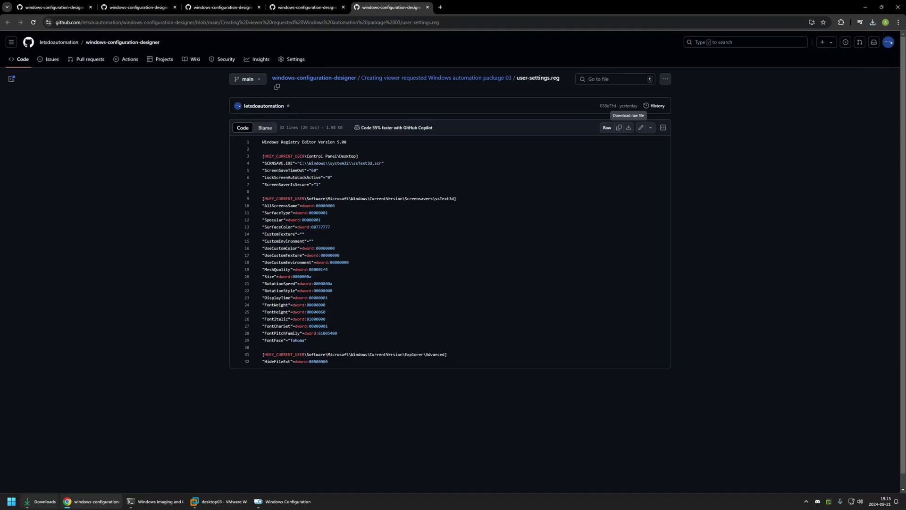
pyautogui.click(42, 501)
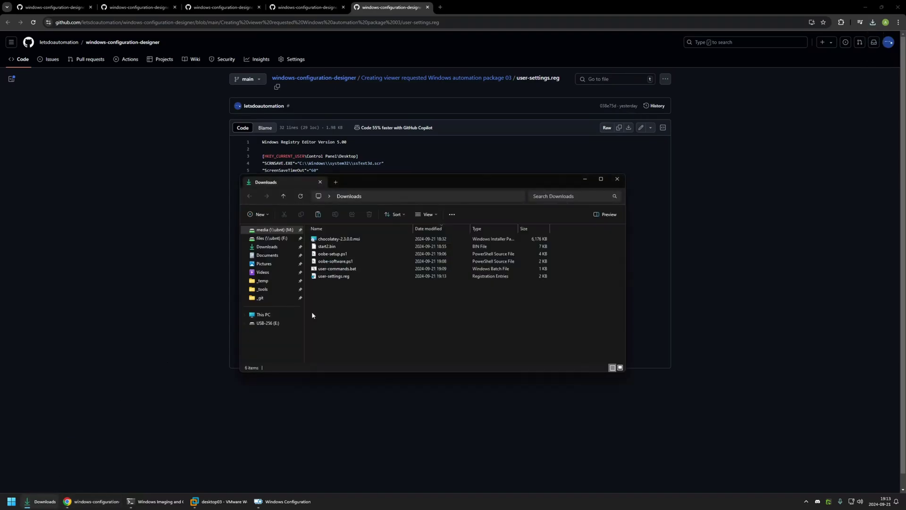
pyautogui.click(341, 276)
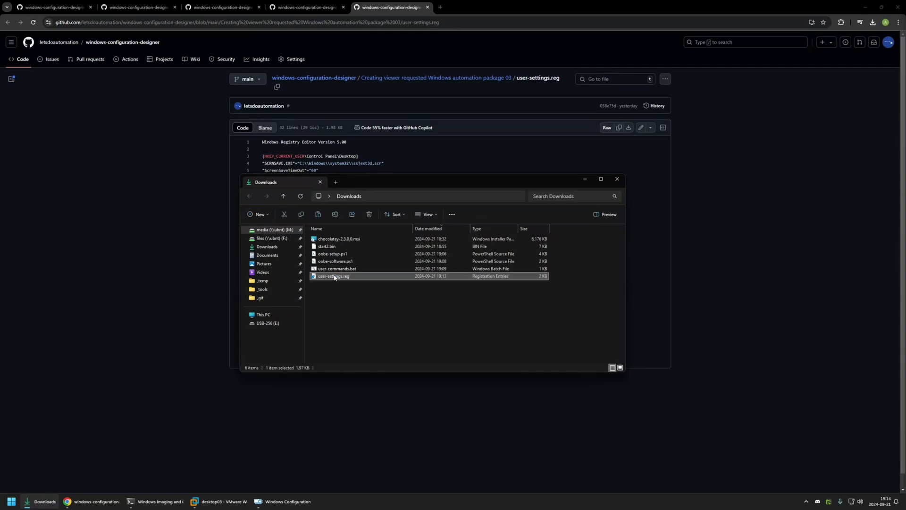
# - Review the downloaded Chocolatey installer, start2.bin, PowerShell scripts, batch file and registry file in the Downloads folder
pyautogui.click(341, 268)
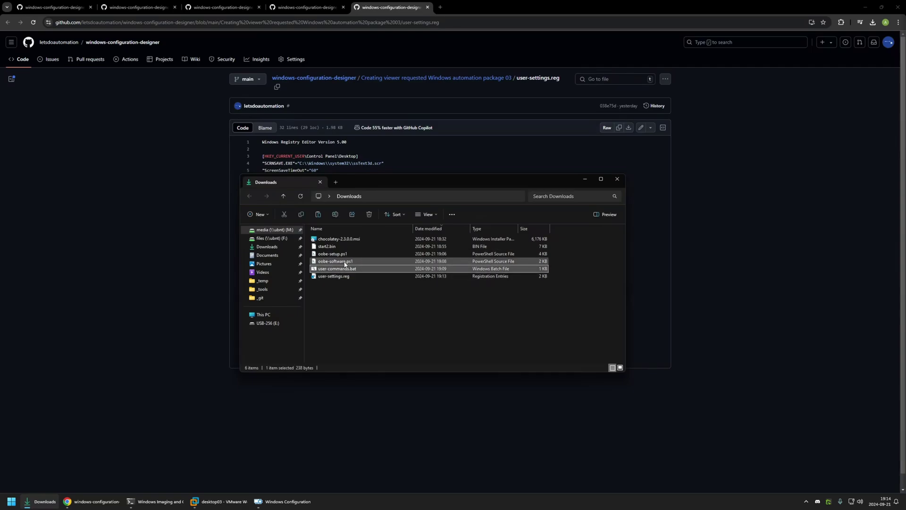
pyautogui.click(328, 246)
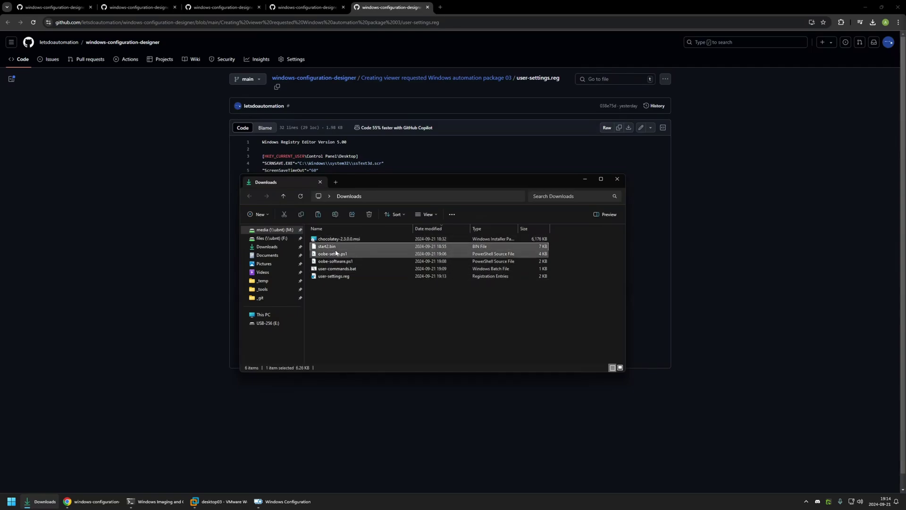
pyautogui.click(329, 239)
pyautogui.click(329, 286)
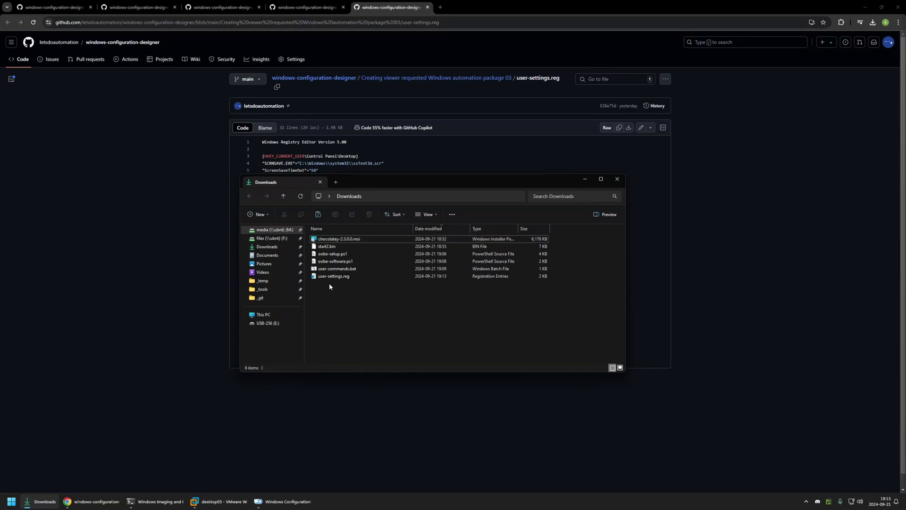
# - Switch to Windows Configuration Designer and create a provisioning package project named package for all Windows desktop editions
pyautogui.click(295, 501)
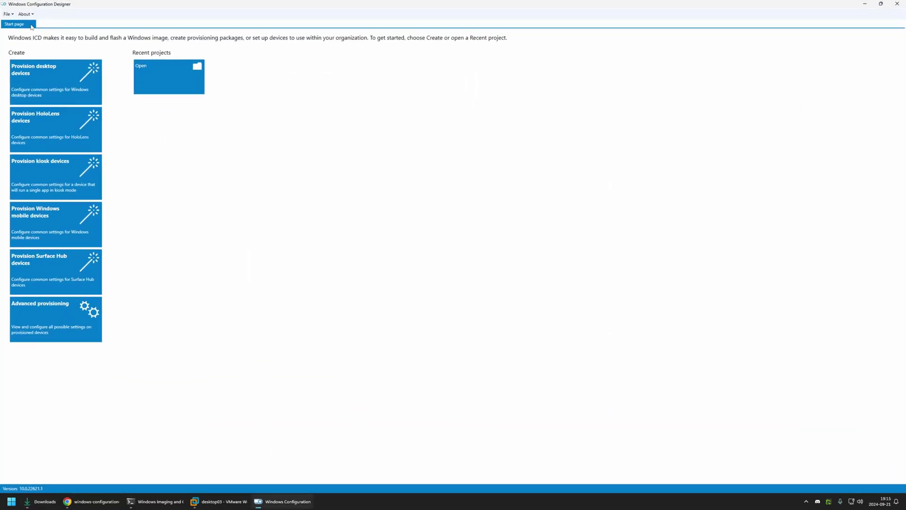
pyautogui.click(7, 14)
pyautogui.click(19, 23)
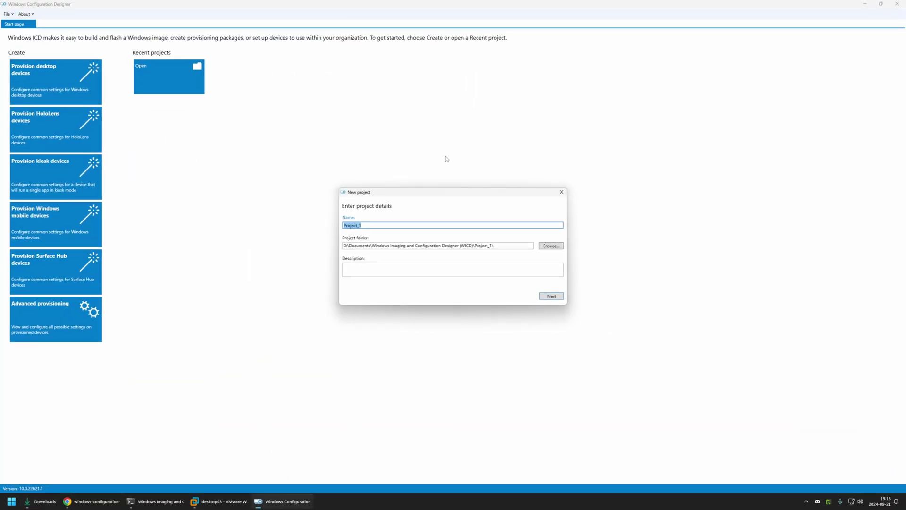
pyautogui.write('package')
pyautogui.click(546, 296)
pyautogui.click(546, 296)
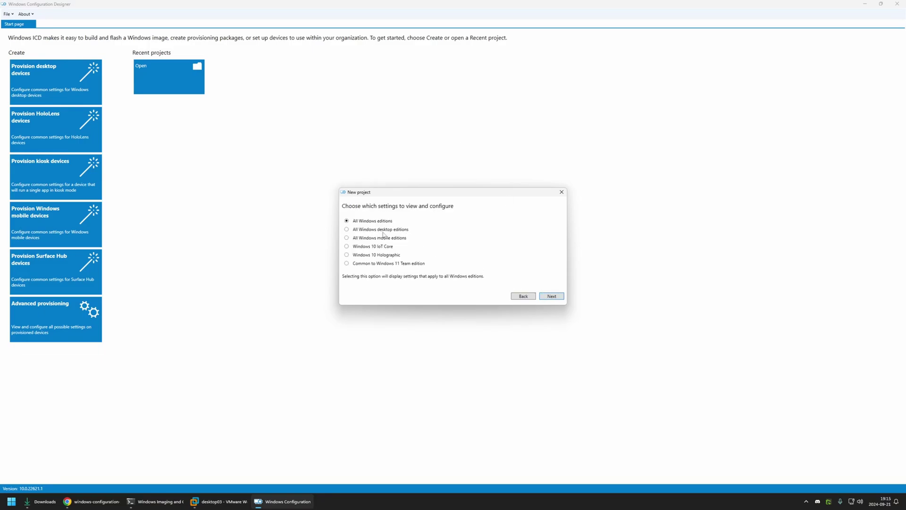
pyautogui.click(362, 231)
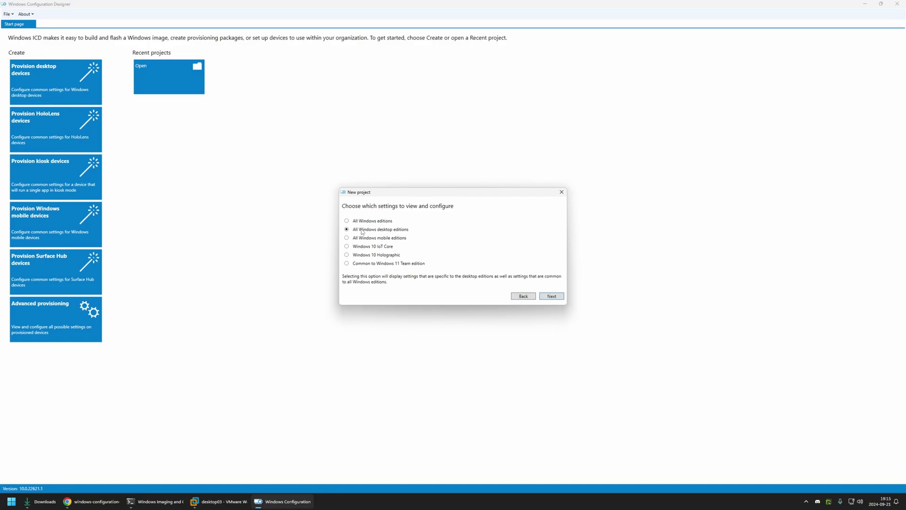
pyautogui.click(551, 296)
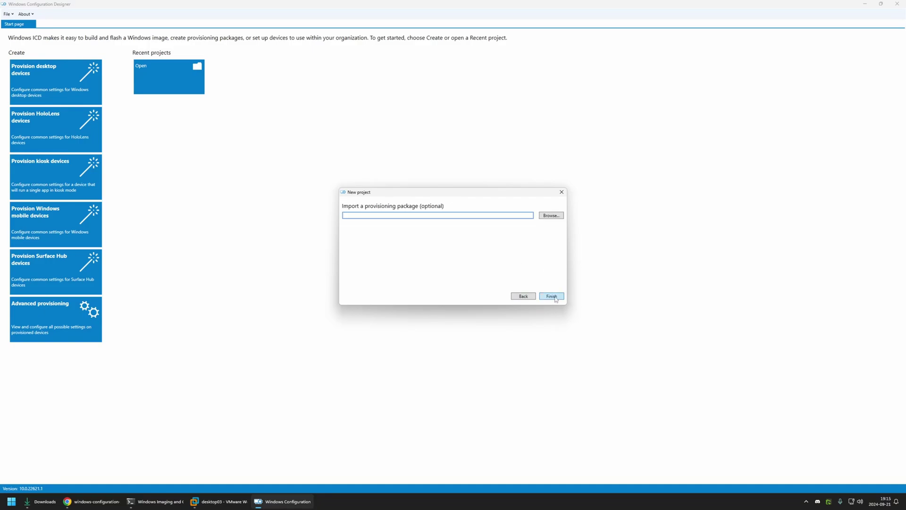
pyautogui.click(552, 295)
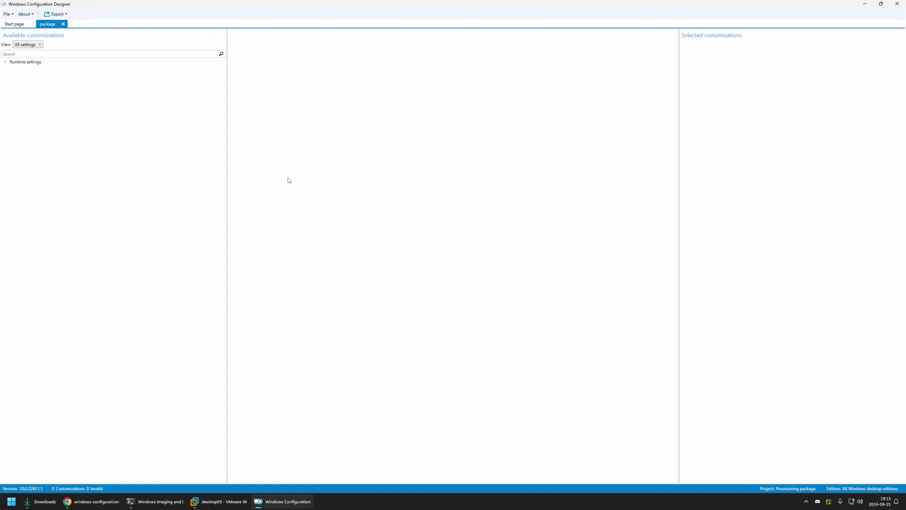
# - Set HideOobe to TRUE in the OOBE Desktop runtime settings
pyautogui.click(5, 62)
pyautogui.click(22, 262)
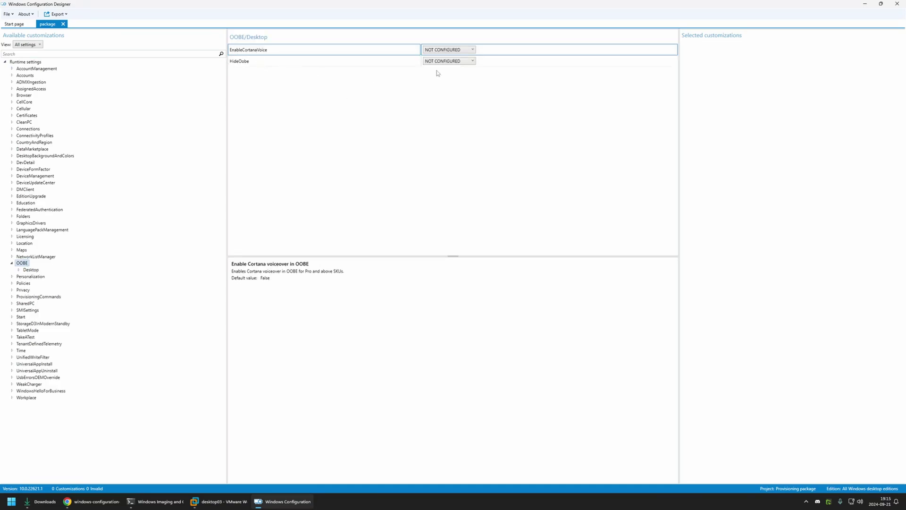
pyautogui.click(452, 61)
pyautogui.click(444, 84)
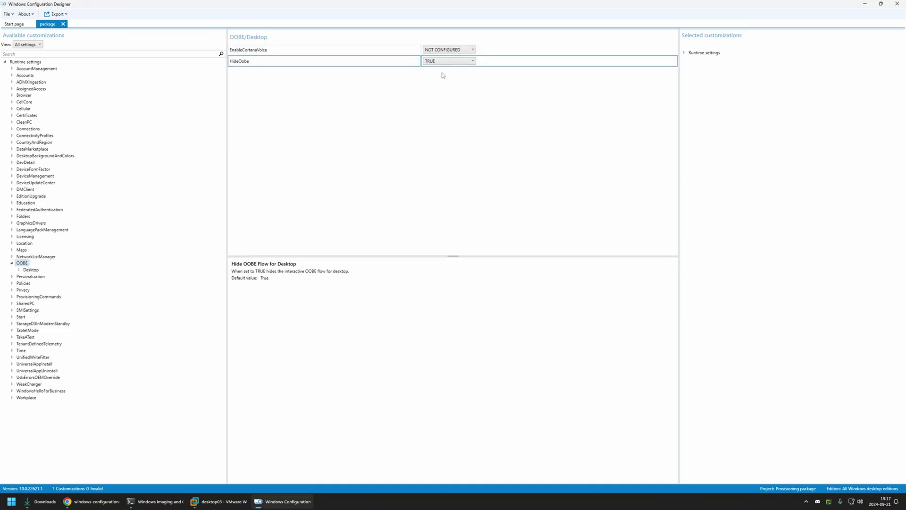
# - Add all six files from the Downloads folder to the DeviceContext CommandFiles under ProvisioningCommands
pyautogui.click(12, 297)
pyautogui.click(19, 304)
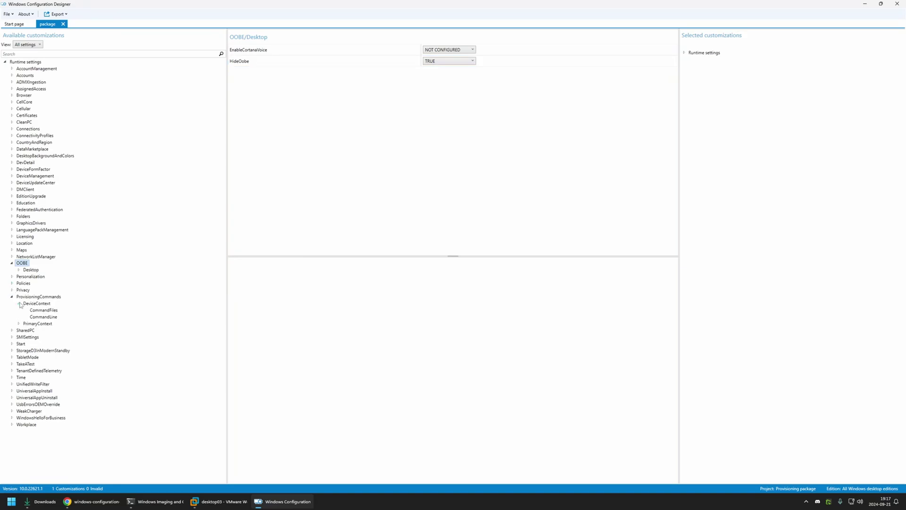
pyautogui.click(41, 311)
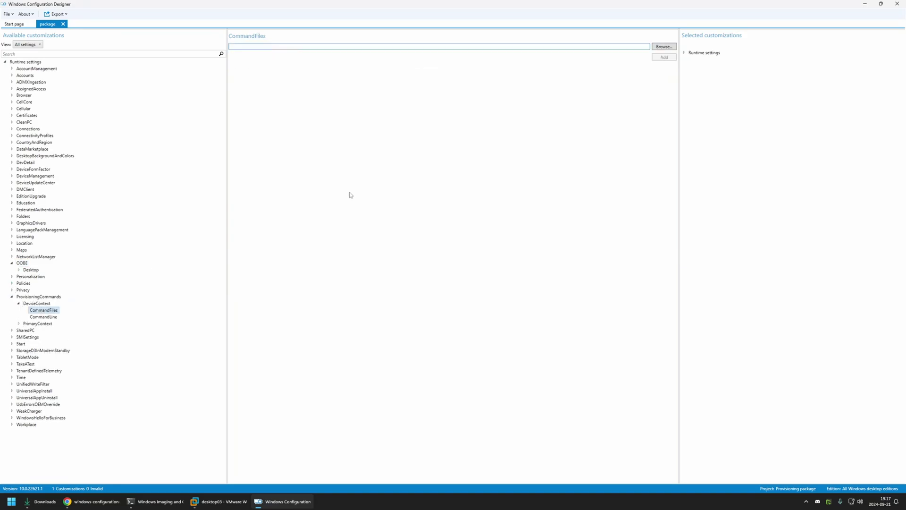
pyautogui.click(661, 48)
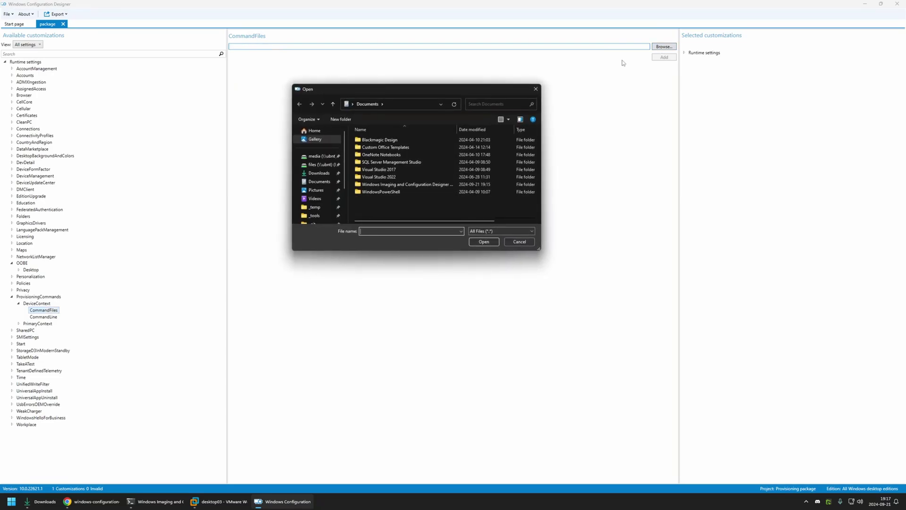
pyautogui.click(311, 175)
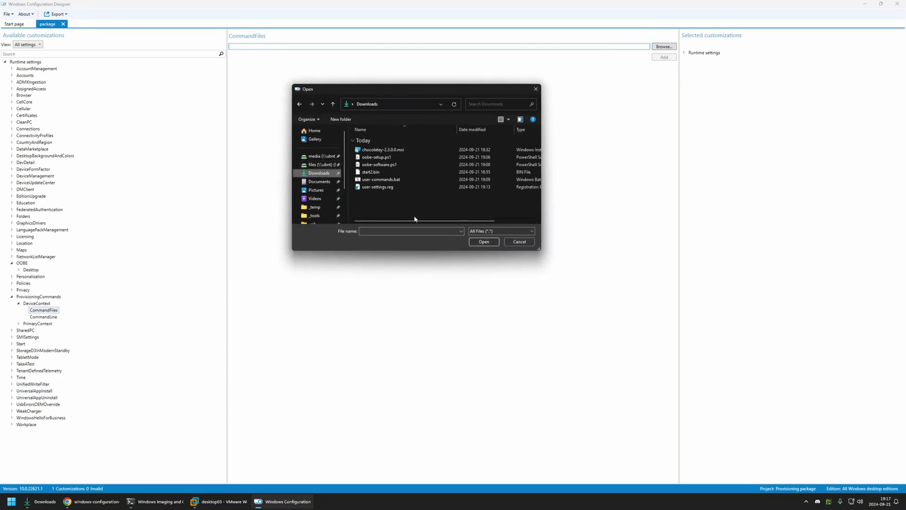
pyautogui.moveTo(398, 209); pyautogui.dragTo(363, 146)
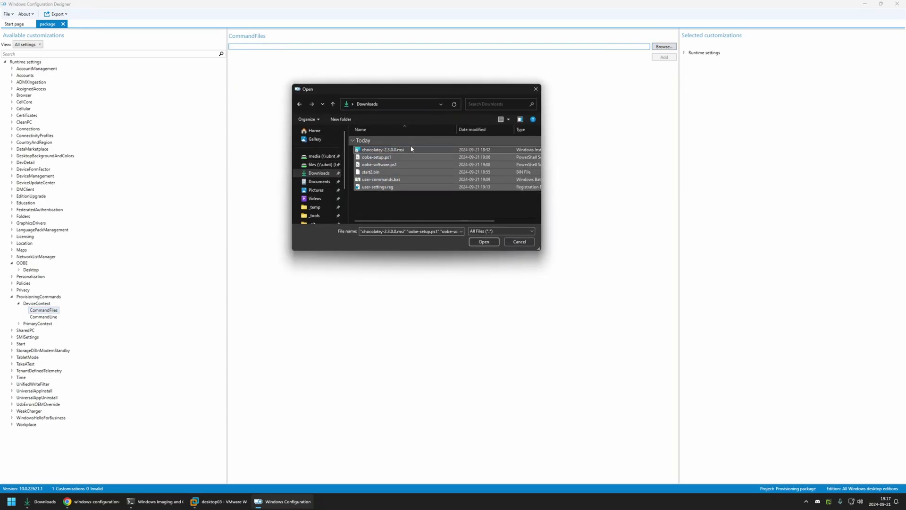
pyautogui.click(484, 242)
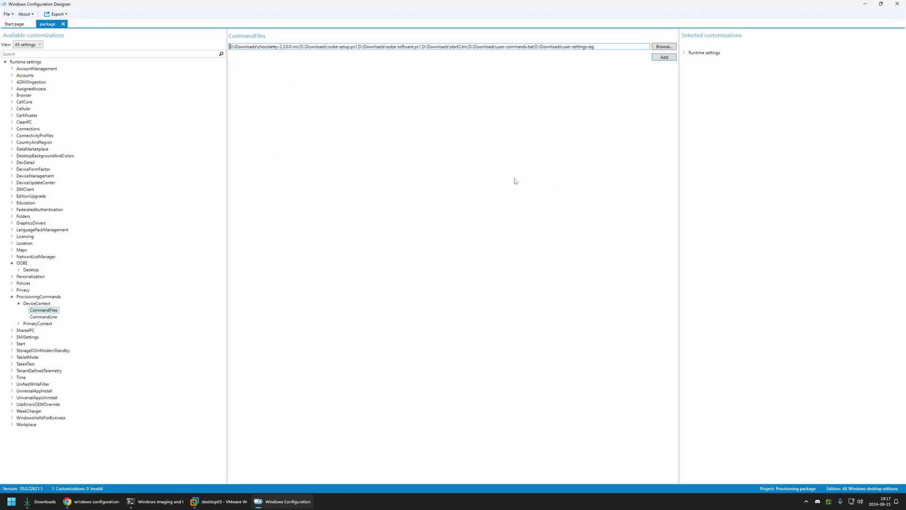
pyautogui.click(663, 57)
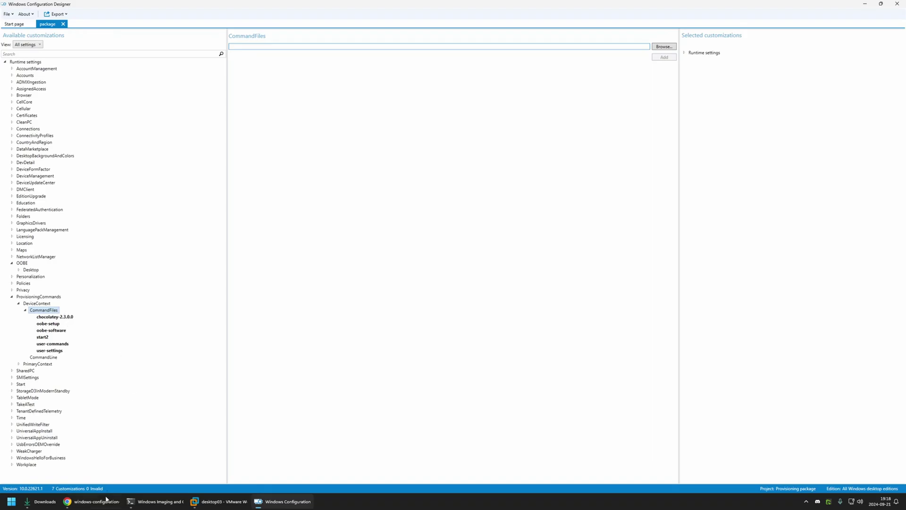
# - Copy the oobe-setup.ps1 command from the GitHub readme and set the DeviceContext CommandLine to powershell.exe -ExecutionPolicy Bypass -File oobe-setup.ps1
pyautogui.click(92, 501)
pyautogui.scroll(-20, 150, 354)
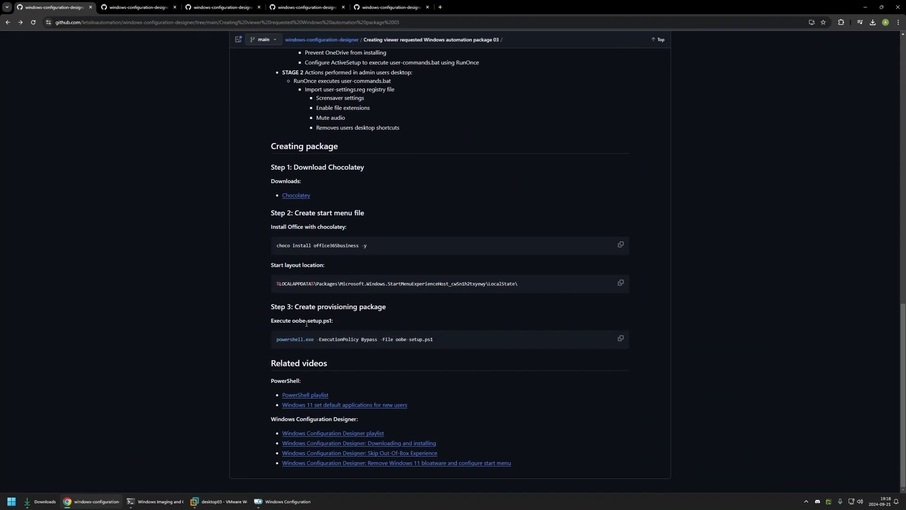
pyautogui.moveTo(435, 338)
pyautogui.mouseDown()
pyautogui.moveTo(260, 338)
pyautogui.moveTo(438, 339)
pyautogui.mouseUp()
pyautogui.click(262, 339)
pyautogui.click(393, 352)
pyautogui.click(435, 339)
pyautogui.click(620, 338)
pyautogui.click(274, 501)
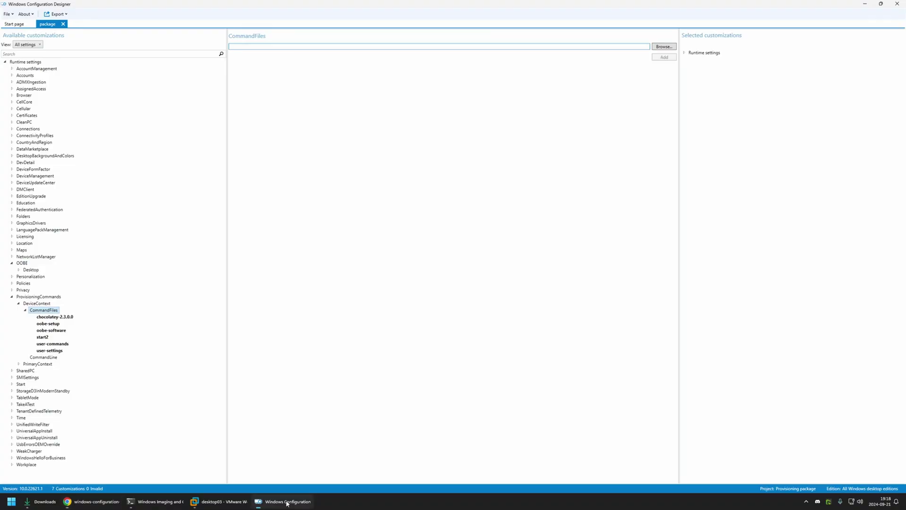
pyautogui.click(43, 357)
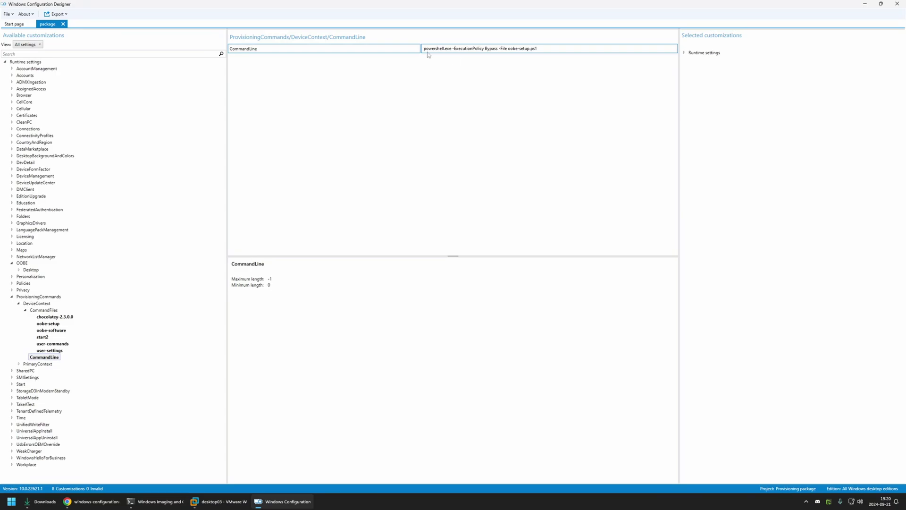
# - Export the project as a provisioning package and build it with the default name, owner, security and output location
pyautogui.click(61, 14)
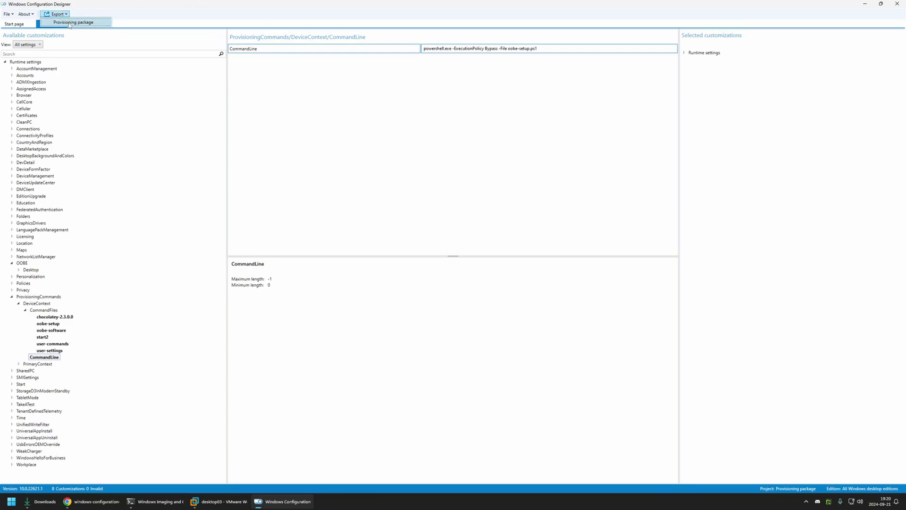
pyautogui.click(71, 23)
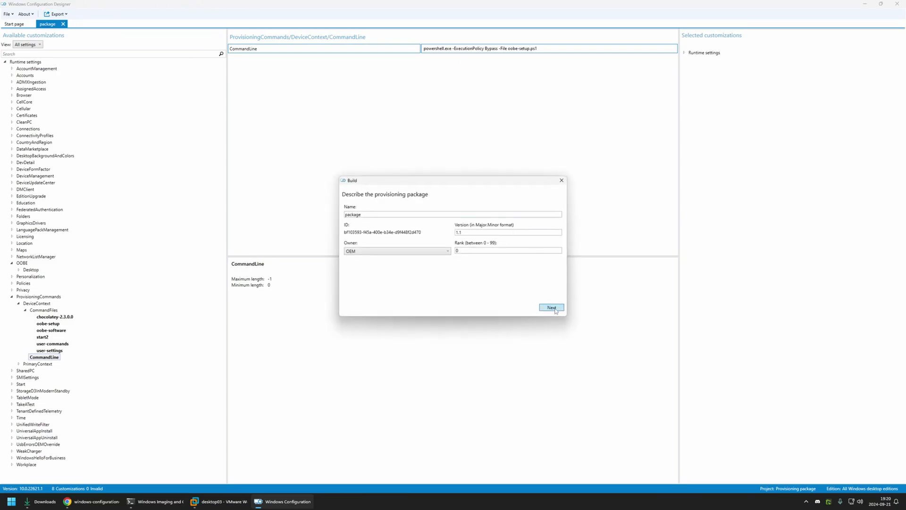
pyautogui.click(555, 310)
pyautogui.click(552, 307)
pyautogui.click(552, 308)
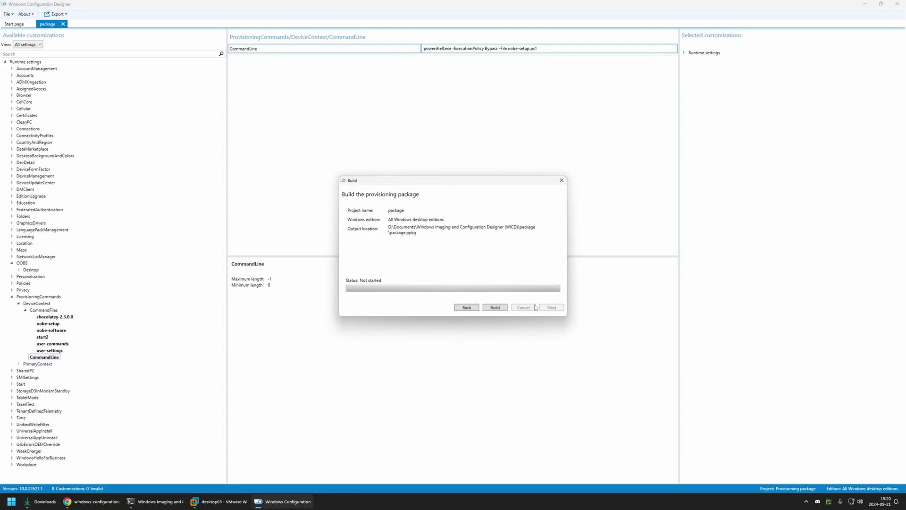
pyautogui.click(495, 308)
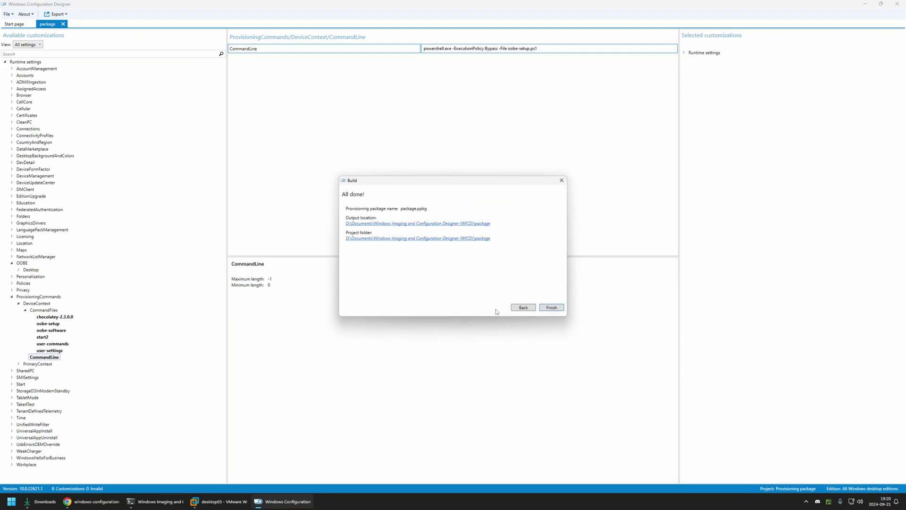
# - Copy package.ppkg from the build output folder to the USB-256 (E:) drive
pyautogui.click(374, 223)
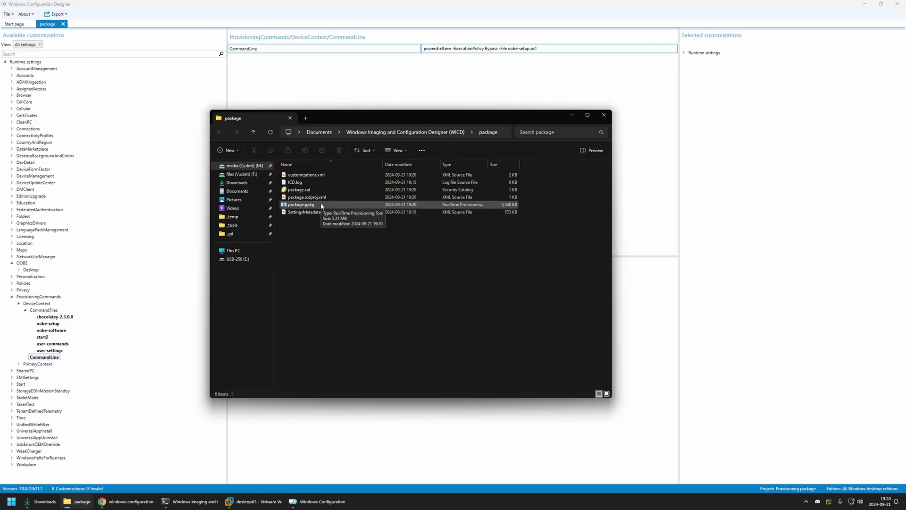
pyautogui.rightClick(306, 206)
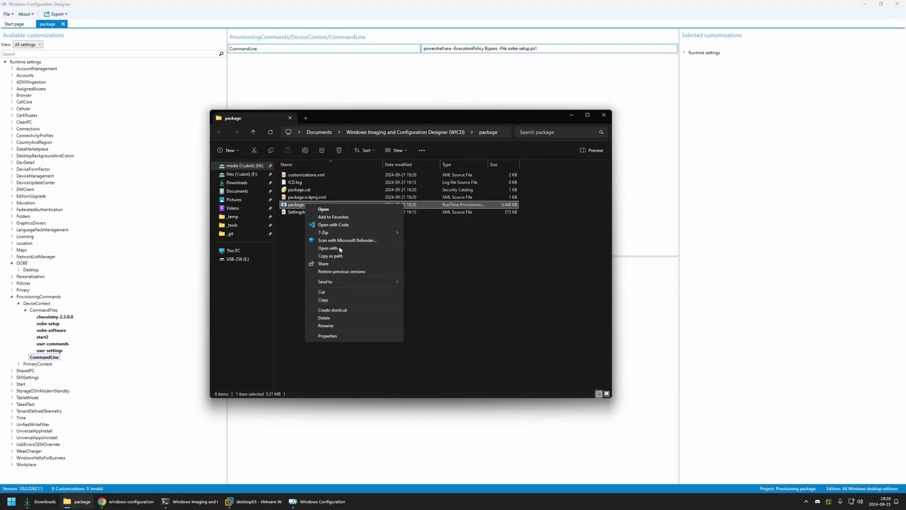
pyautogui.click(339, 299)
pyautogui.click(240, 259)
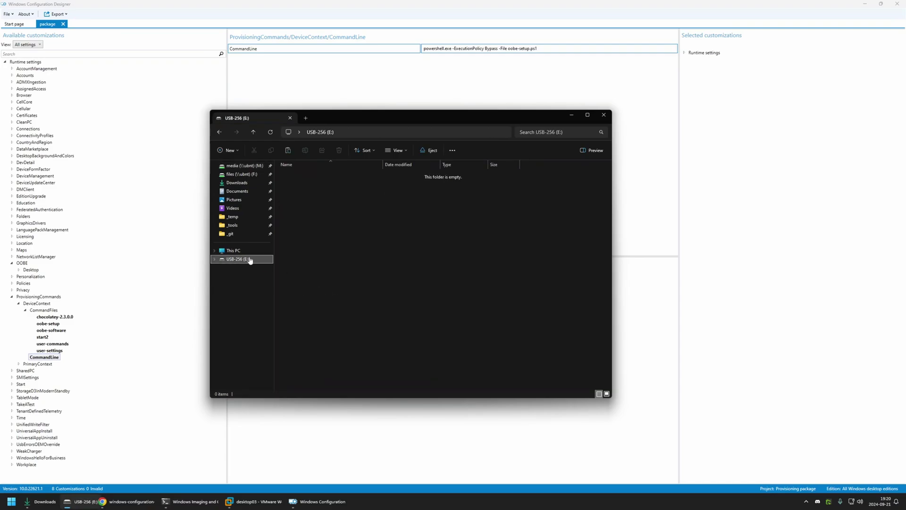
pyautogui.rightClick(296, 181)
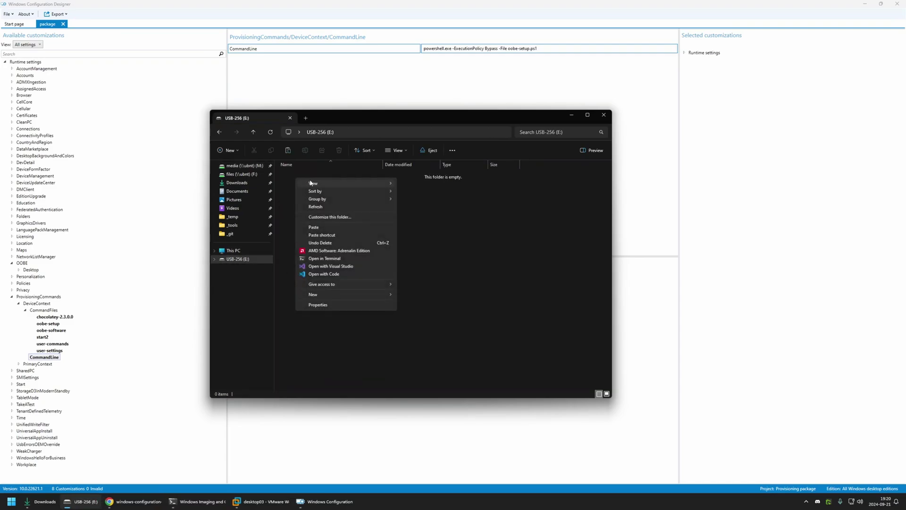
pyautogui.click(321, 227)
pyautogui.click(296, 190)
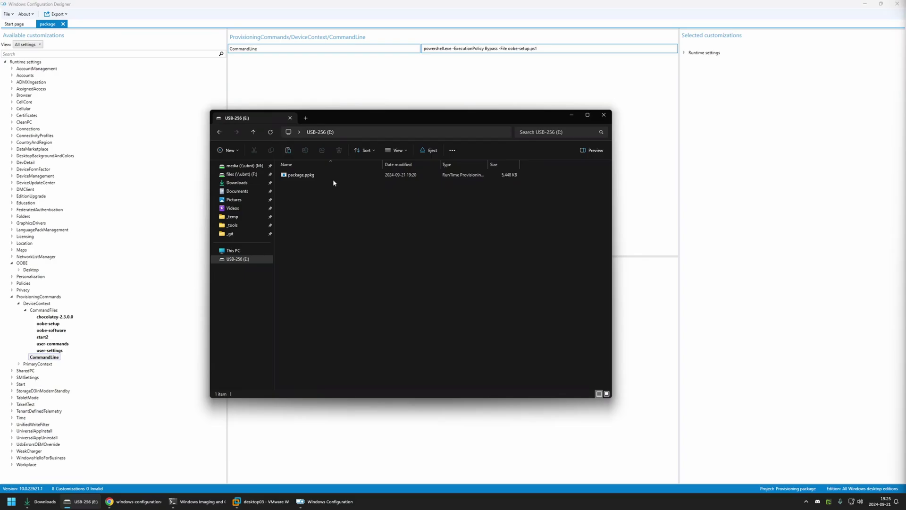
# - Switch to VMware Workstation and connect the Silicon Motion Type-C USB drive from the host to the oobe04 virtual machine
pyautogui.click(262, 501)
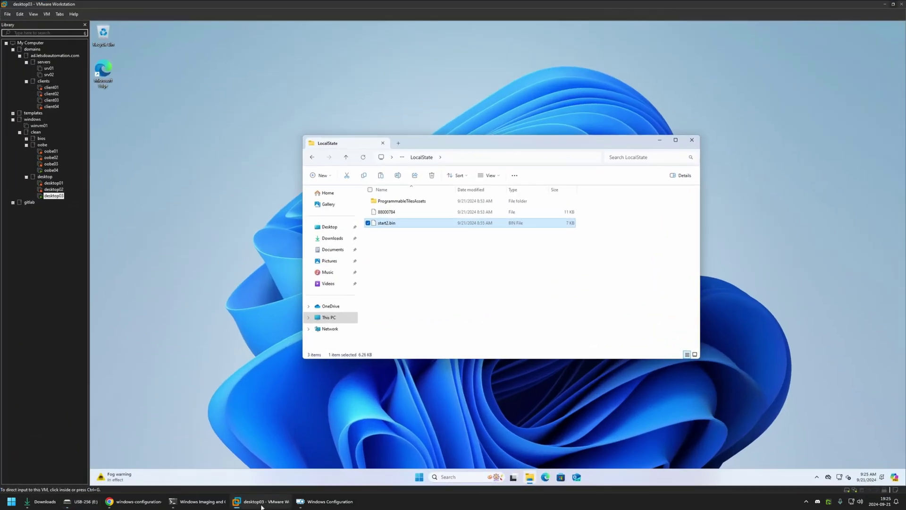
pyautogui.click(50, 170)
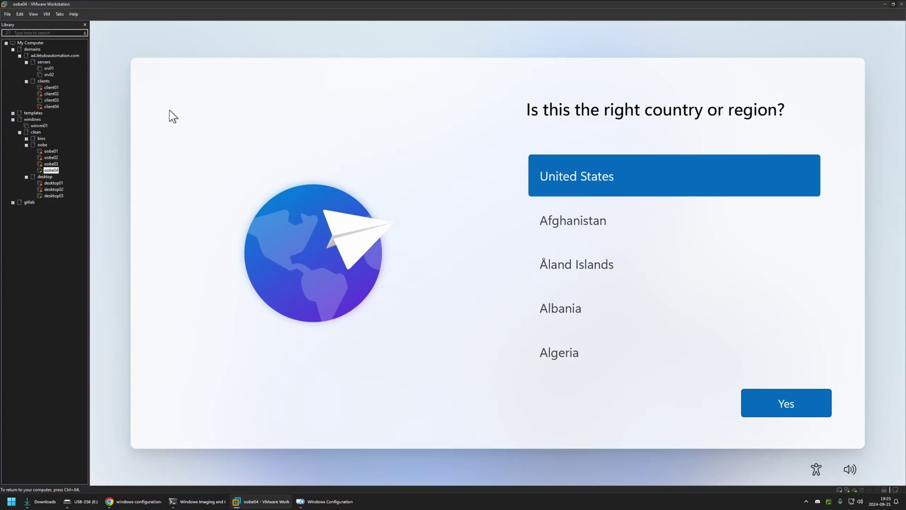
pyautogui.click(47, 14)
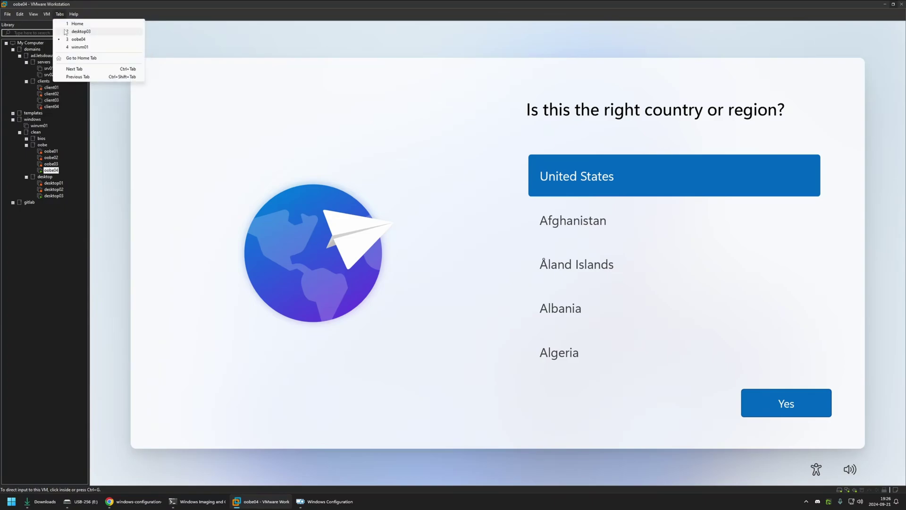
pyautogui.moveTo(62, 32)
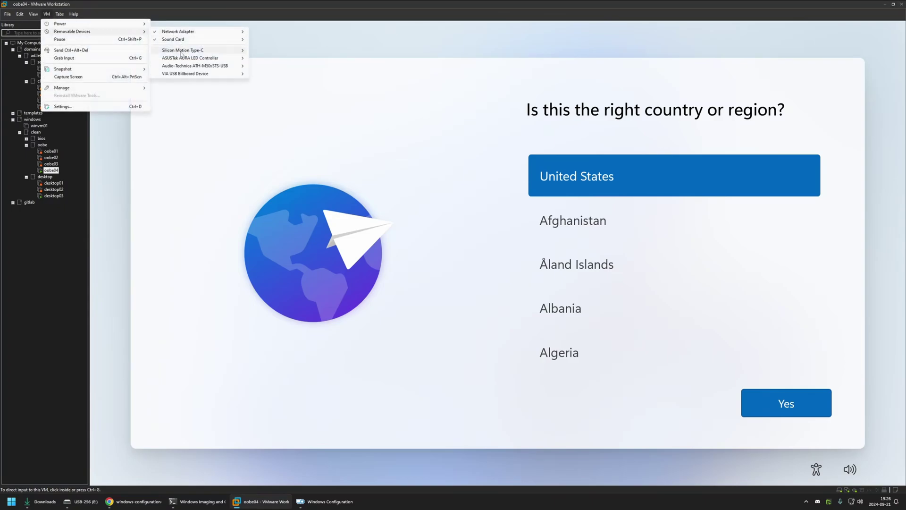
pyautogui.moveTo(198, 51)
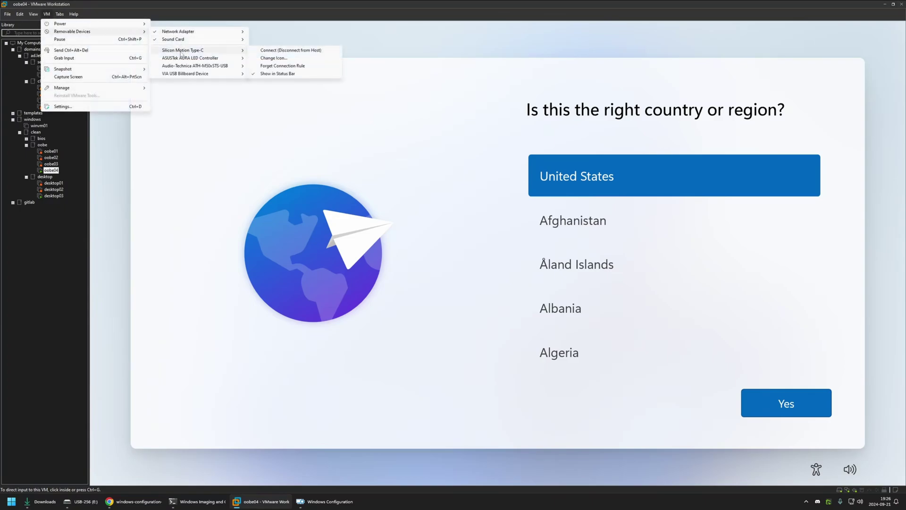
pyautogui.click(295, 50)
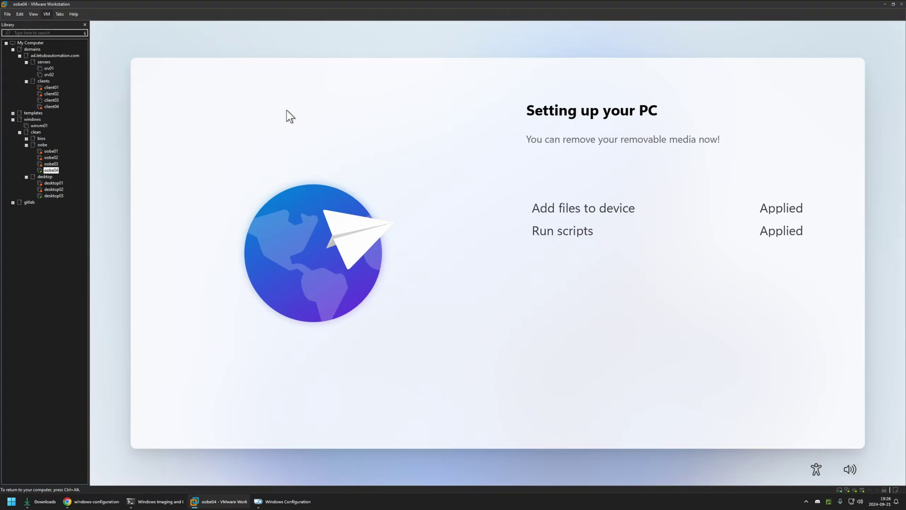
pyautogui.hotkey('ctrl', 'alt')
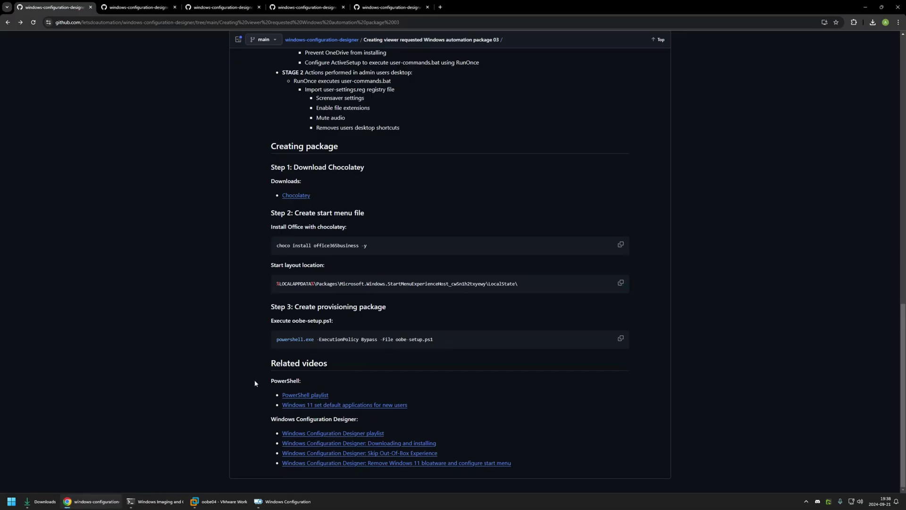
# - Switch to the GitHub readme in Chrome and review the viewer's request and the updated request, including enabling file extensions
pyautogui.click(92, 501)
pyautogui.scroll(9, 368, 300)
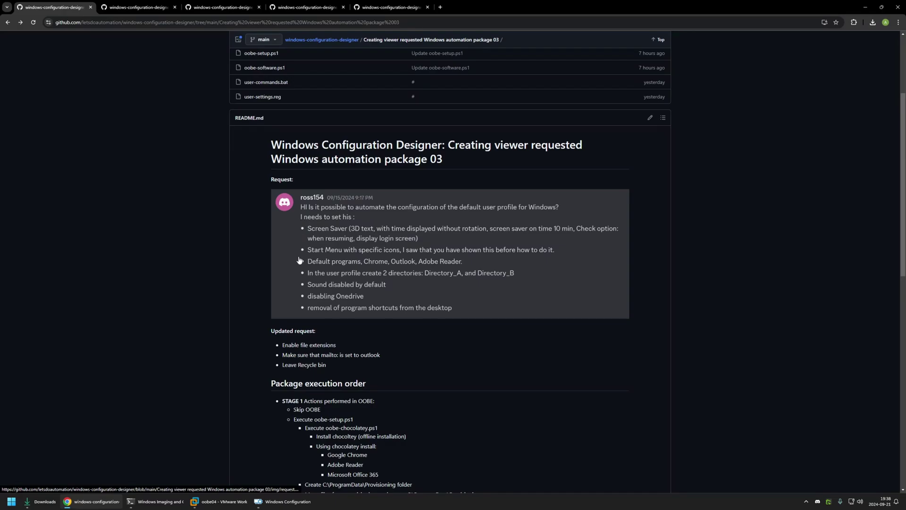
pyautogui.moveTo(288, 345); pyautogui.dragTo(332, 347)
pyautogui.click(340, 346)
# - Return to VMware Workstation and compare the oobe04 Start menu layout with the desktop03 virtual machine
pyautogui.click(224, 502)
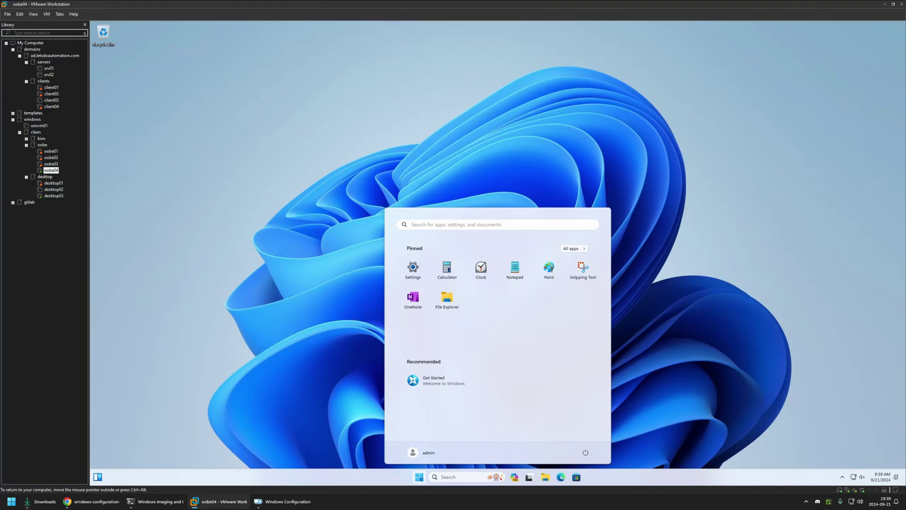
pyautogui.click(54, 195)
pyautogui.click(51, 170)
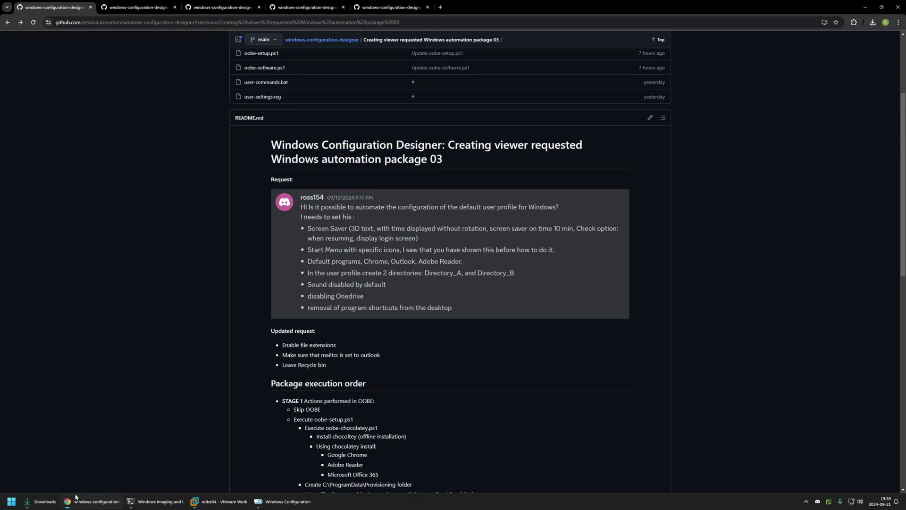
# - Check the requested default programs in the readme and open the Default apps settings in oobe04
pyautogui.click(92, 501)
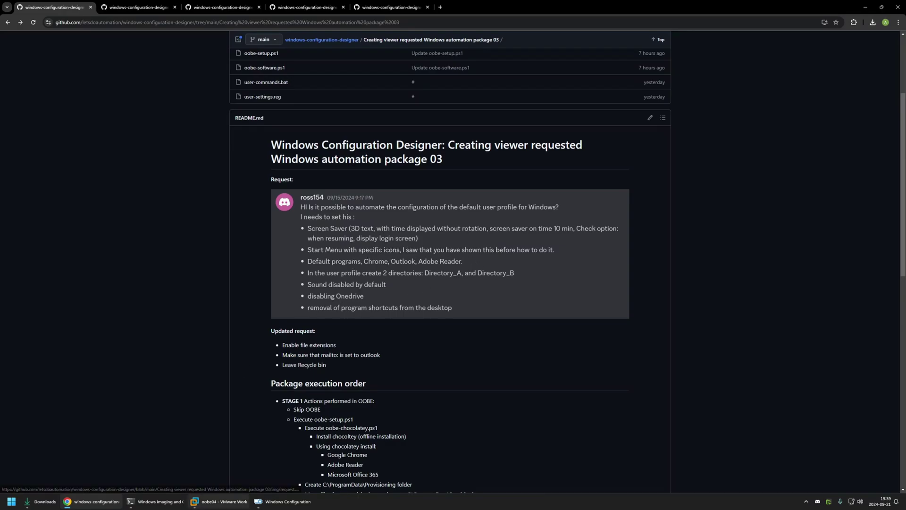
pyautogui.click(219, 501)
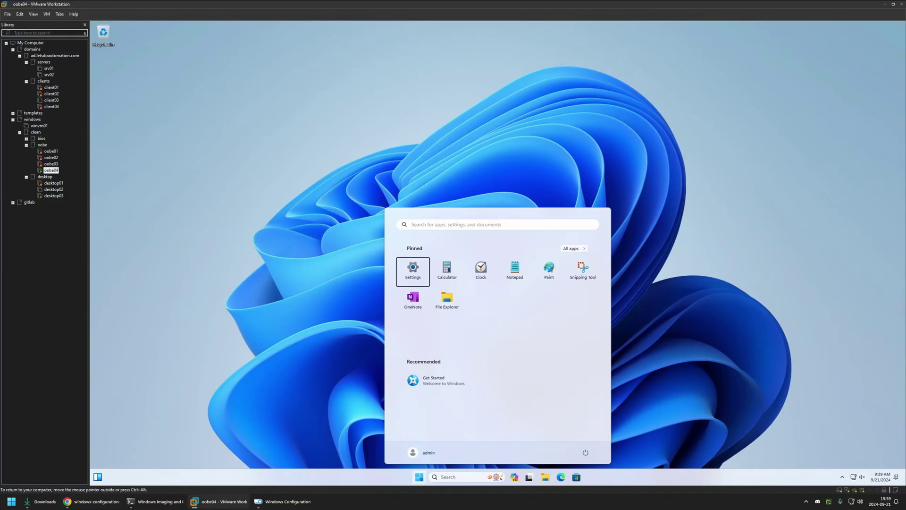
pyautogui.write('defau')
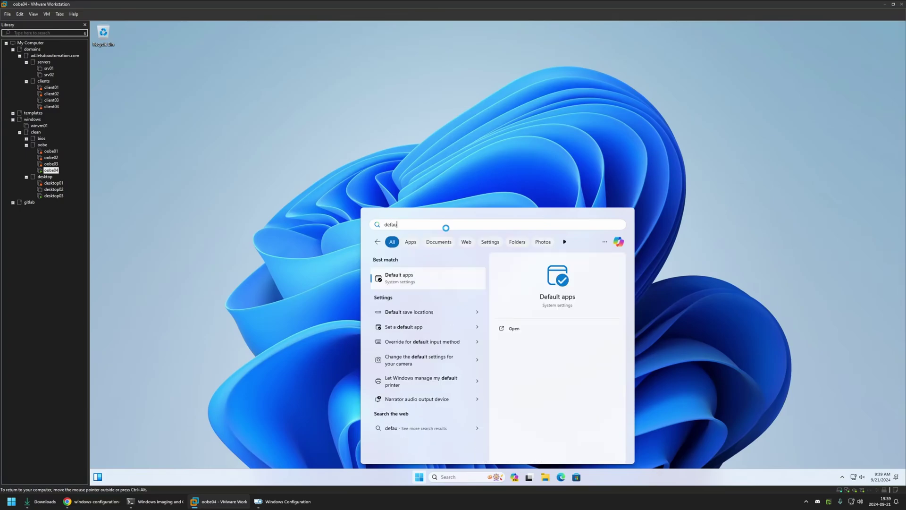
pyautogui.press('Return')
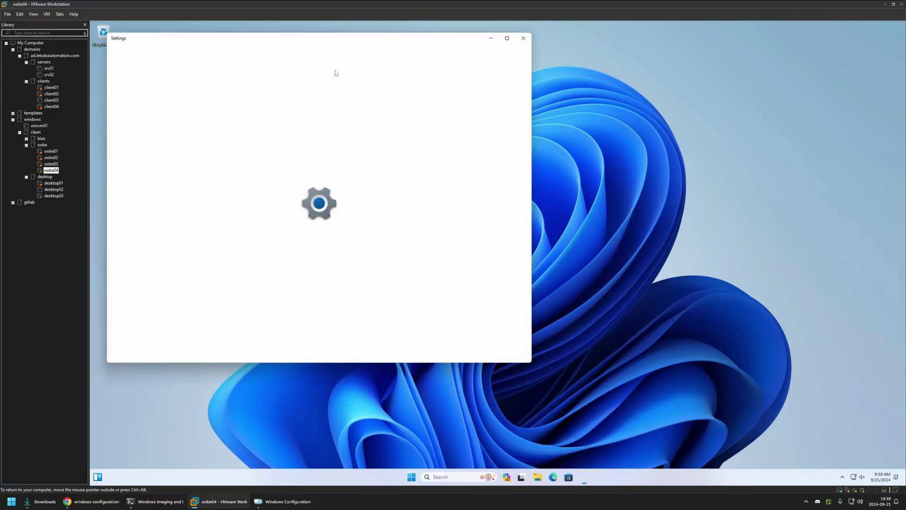
pyautogui.moveTo(309, 43); pyautogui.dragTo(480, 43)
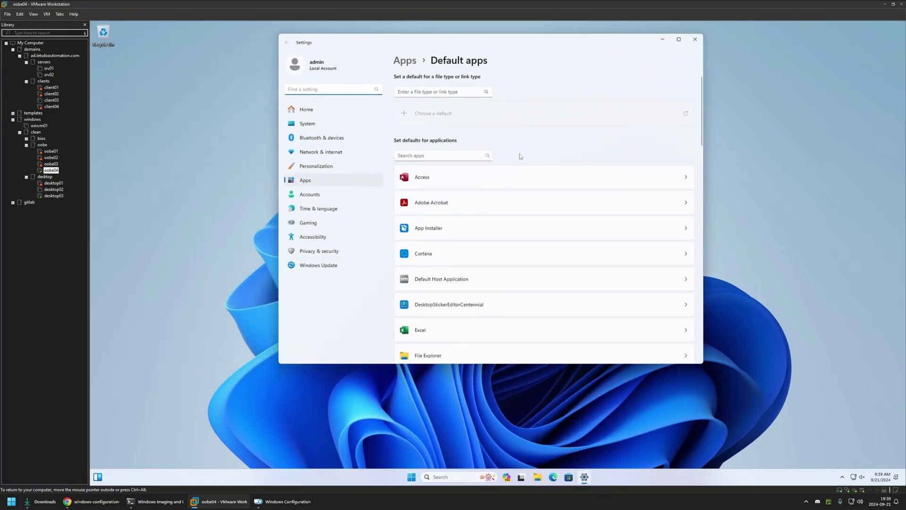
# - Examine the default file types assigned to Adobe Acrobat and return to the Default apps list
pyautogui.click(457, 202)
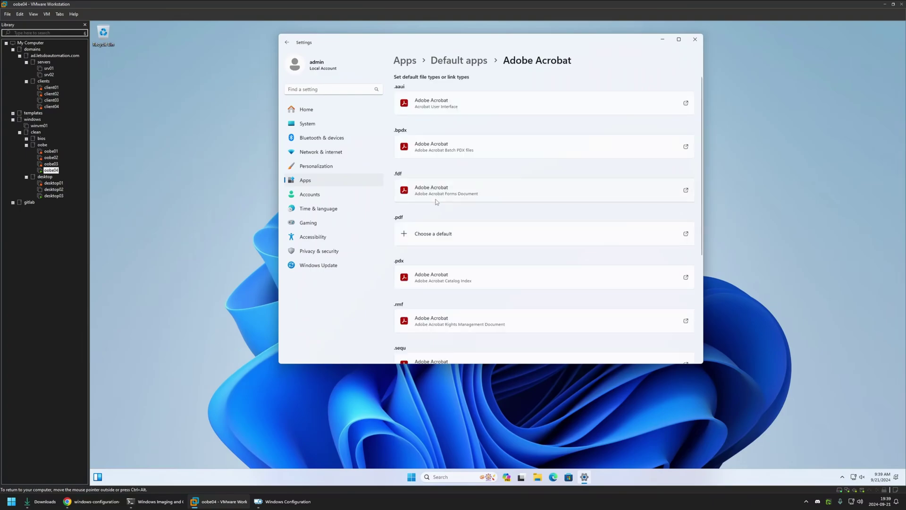
pyautogui.scroll(-2, 432, 116)
pyautogui.scroll(2, 458, 130)
pyautogui.hotkey('alt', 'Left')
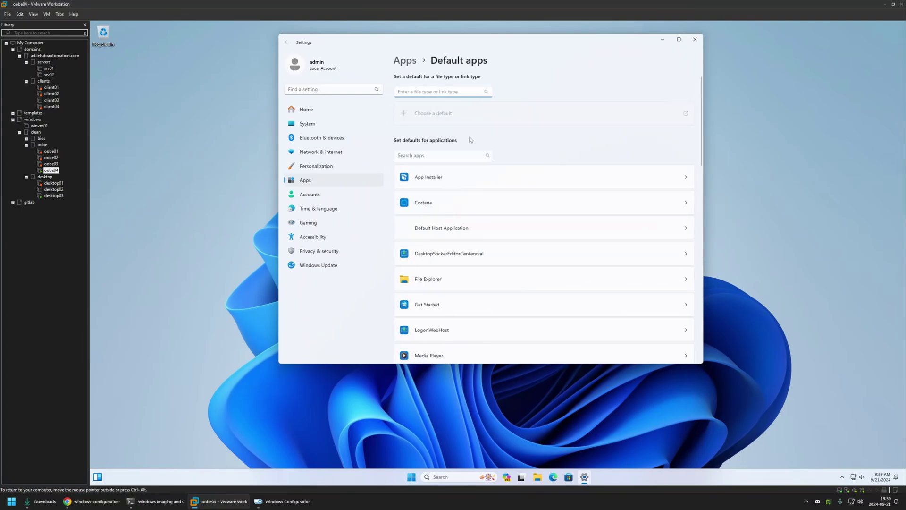
# - Examine the default file and link types assigned to Google Chrome and return to the Default apps list
pyautogui.scroll(-2, 470, 139)
pyautogui.scroll(-2, 469, 140)
pyautogui.click(434, 273)
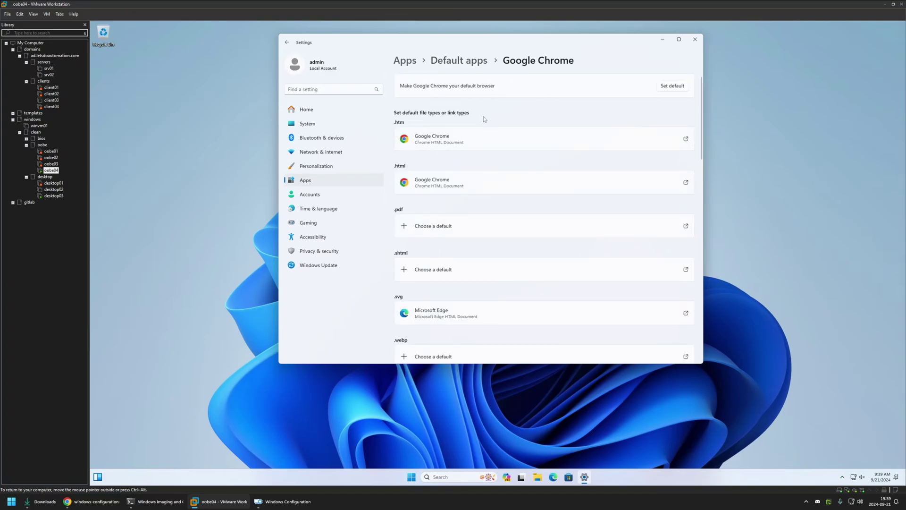
pyautogui.hotkey('alt', 'Left')
# - Examine Outlook's default file and link types in oobe04, checking MAILTO against the updated request in the readme
pyautogui.scroll(-8, 464, 137)
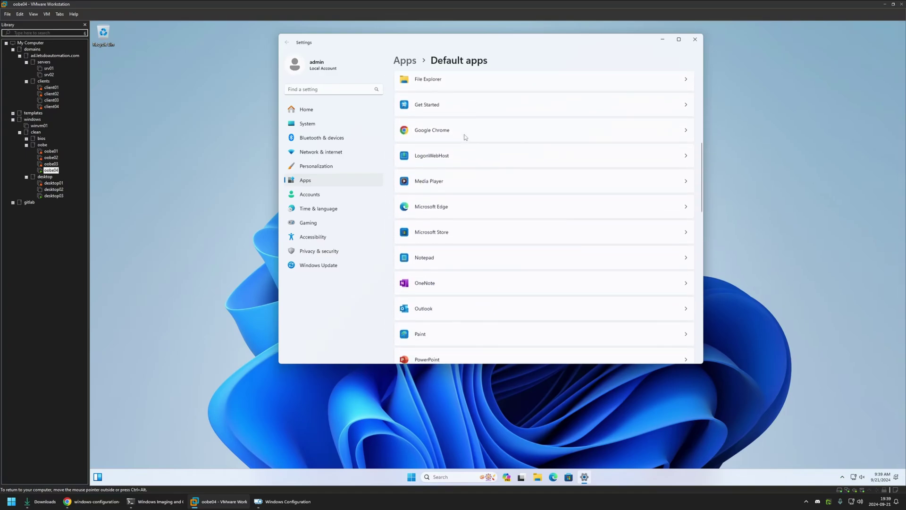
pyautogui.click(437, 234)
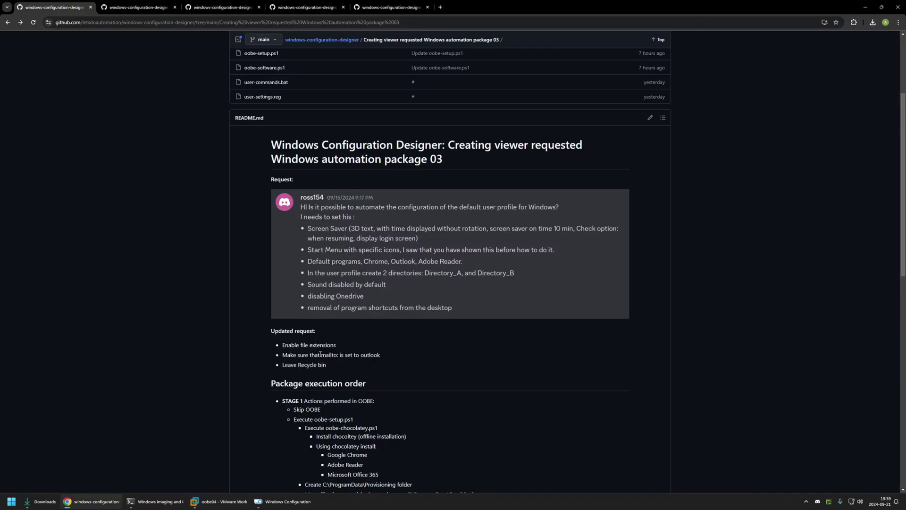
pyautogui.moveTo(321, 354); pyautogui.dragTo(343, 352)
pyautogui.click(213, 500)
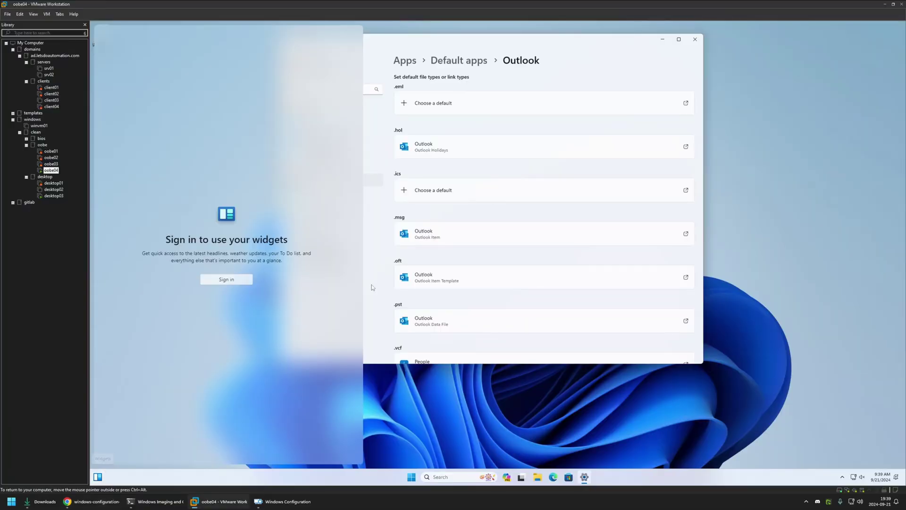
pyautogui.scroll(1, 513, 247)
pyautogui.scroll(-5, 514, 247)
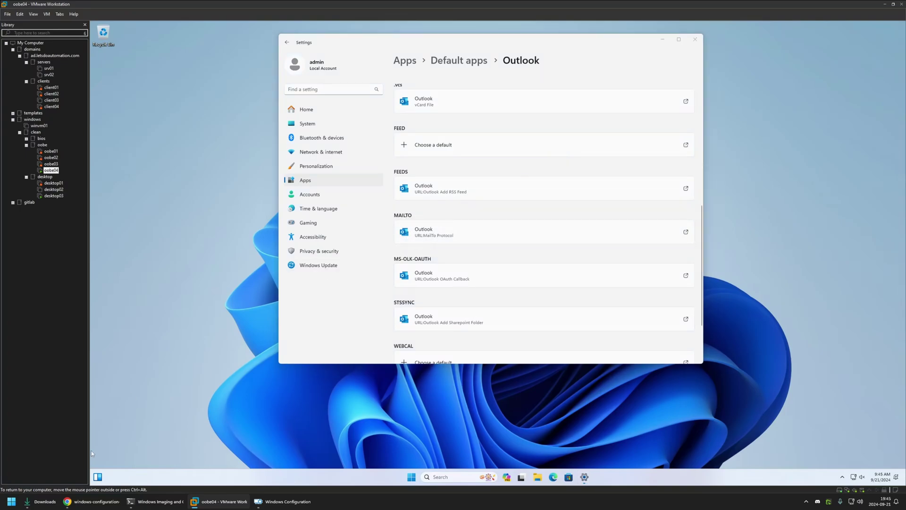
# - Check the directory requirement in the readme and look for Directory_A and Directory_B in the admin profile folder under C:\Users
pyautogui.click(69, 501)
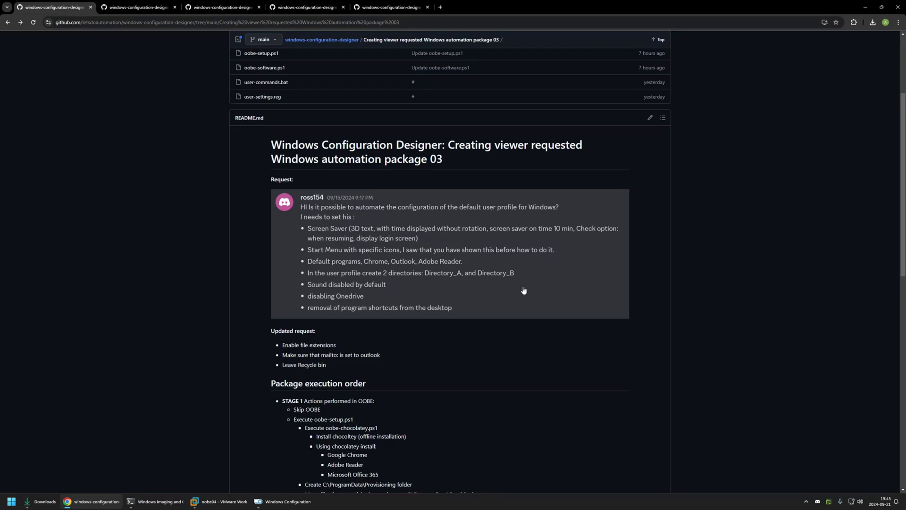
pyautogui.click(215, 502)
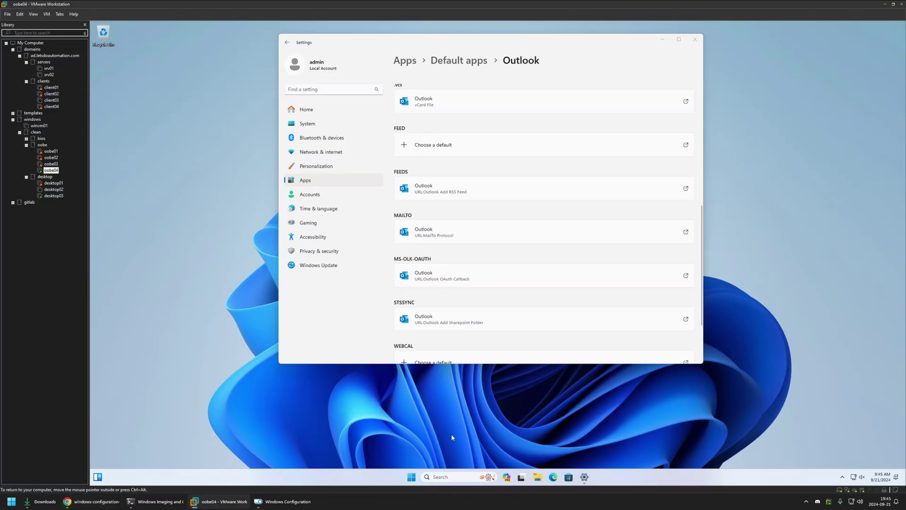
pyautogui.click(537, 476)
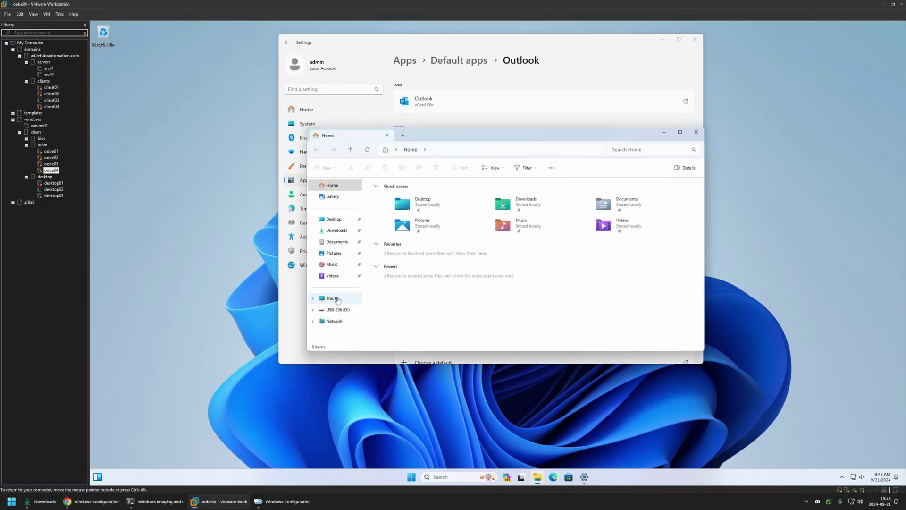
pyautogui.click(337, 298)
pyautogui.doubleClick(414, 203)
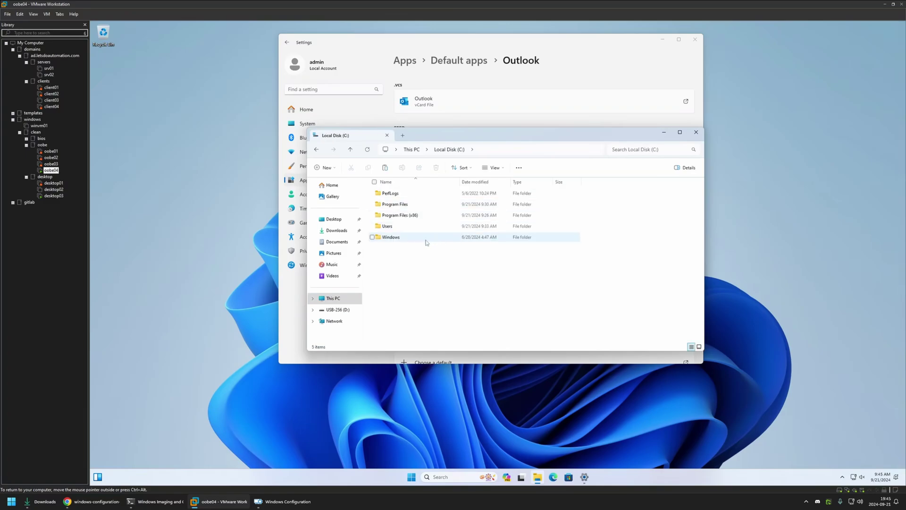
pyautogui.doubleClick(415, 226)
pyautogui.doubleClick(425, 193)
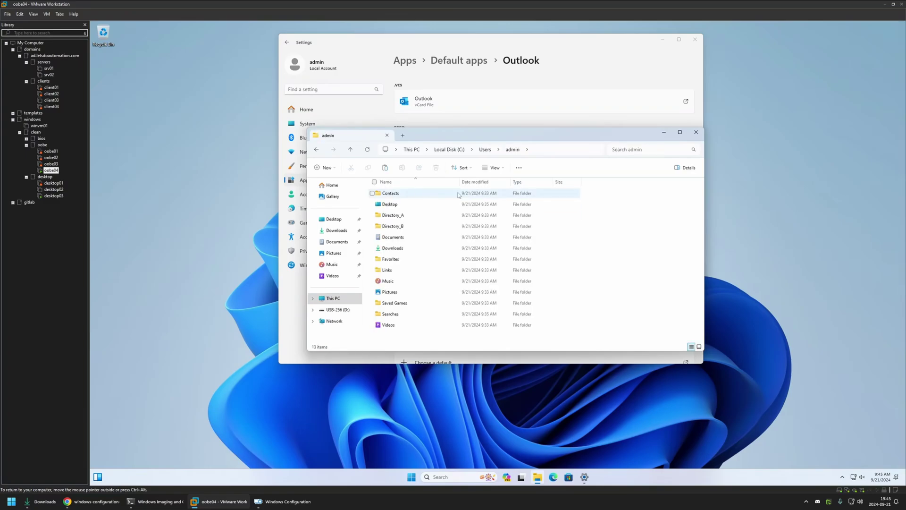
pyautogui.moveTo(612, 216); pyautogui.dragTo(427, 232)
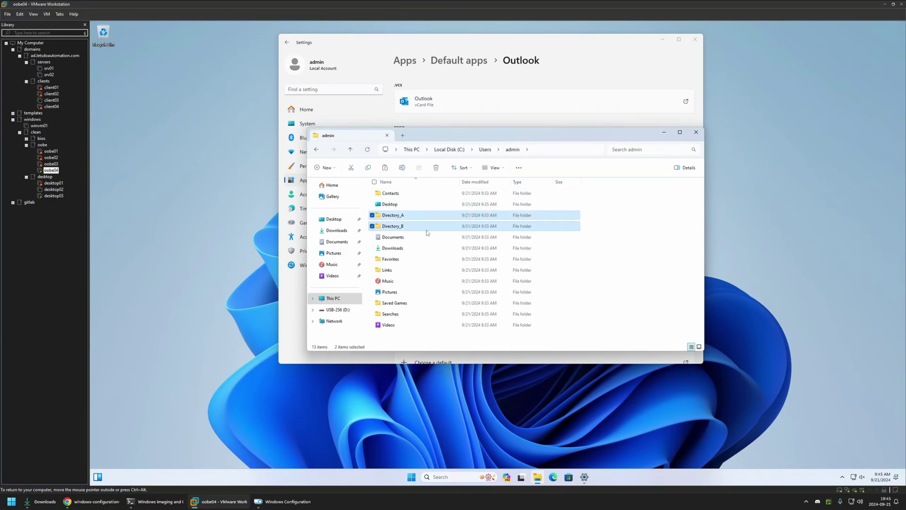
pyautogui.click(601, 217)
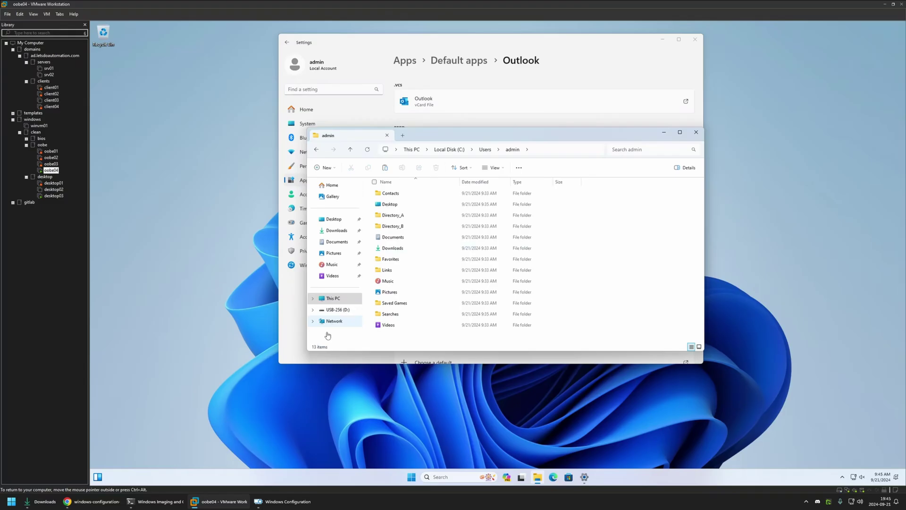
# - Check the sound and OneDrive requirements in the readme against the volume status and notification area of oobe04
pyautogui.click(109, 500)
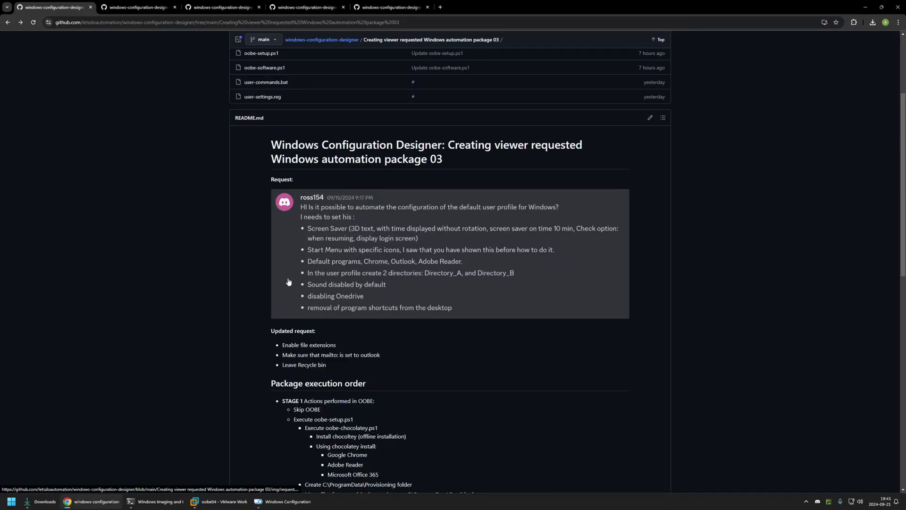
pyautogui.click(219, 501)
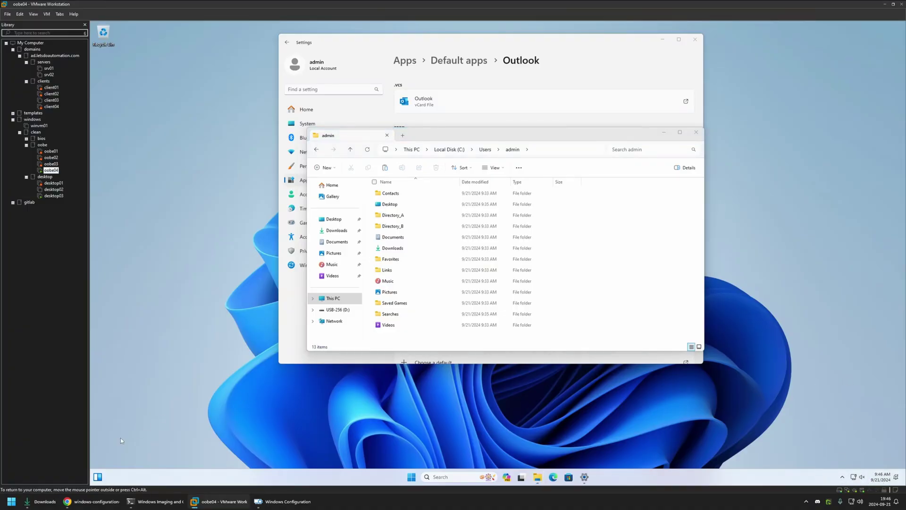
pyautogui.click(93, 501)
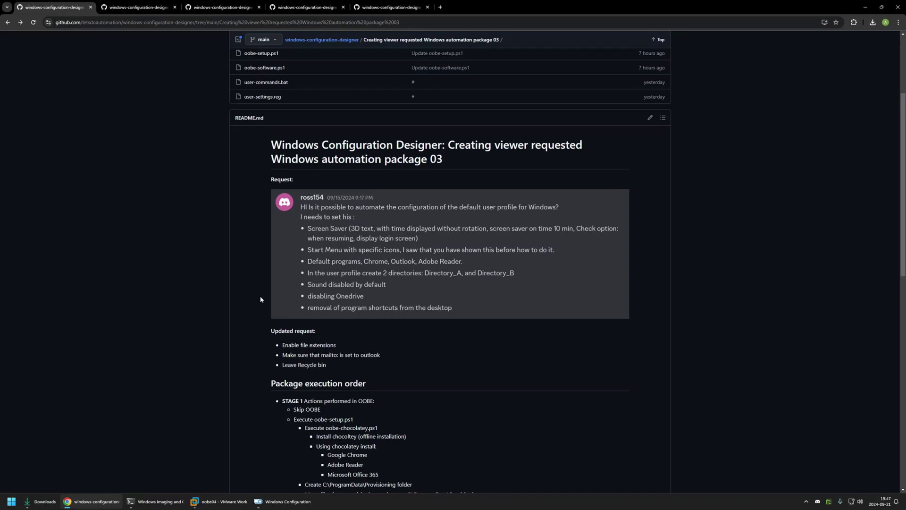
pyautogui.click(212, 500)
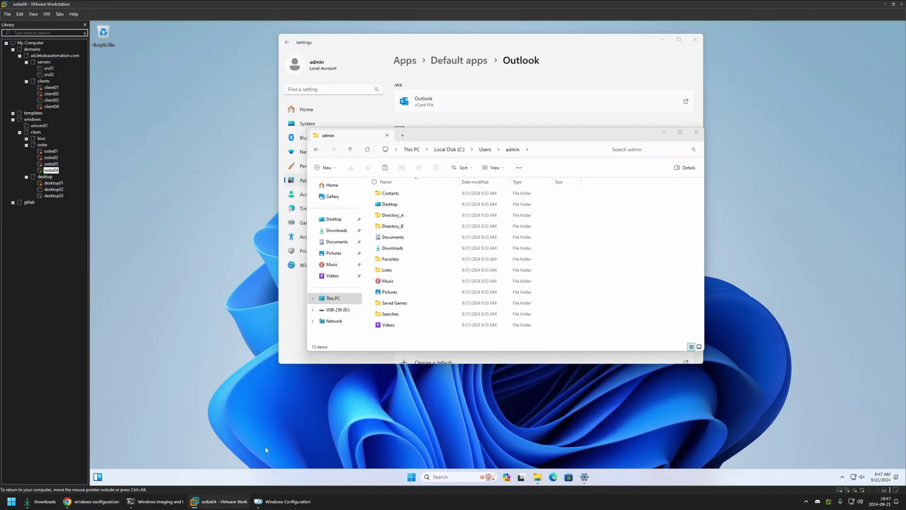
pyautogui.click(842, 475)
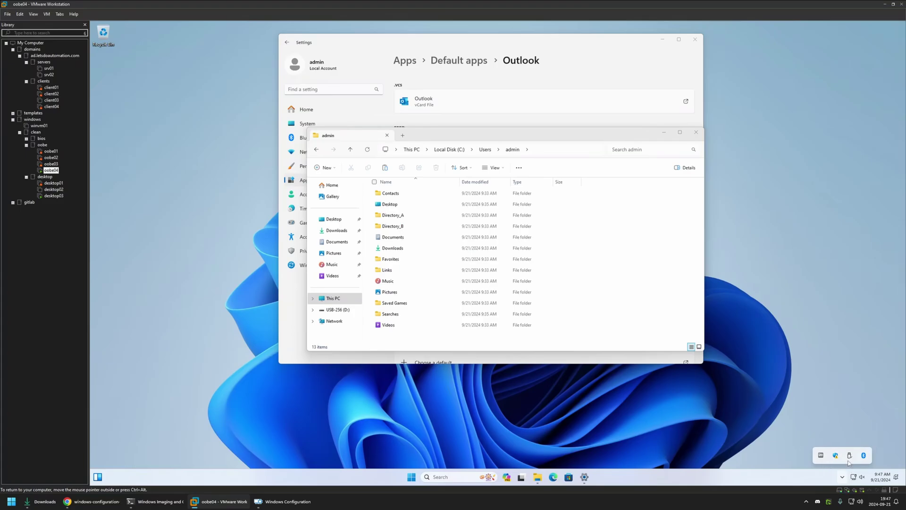
# - Search the installed apps in oobe04 for "one" and look for OneDrive in File Explorer
pyautogui.click(297, 180)
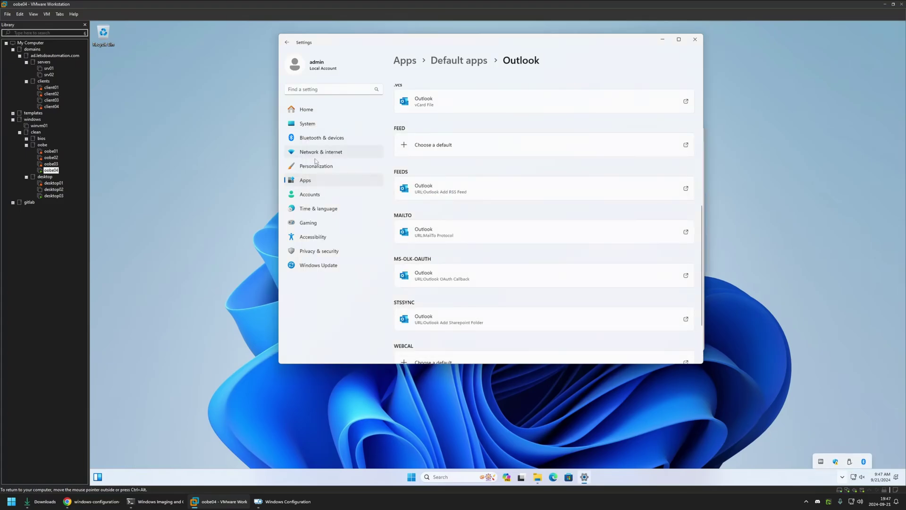
pyautogui.click(439, 92)
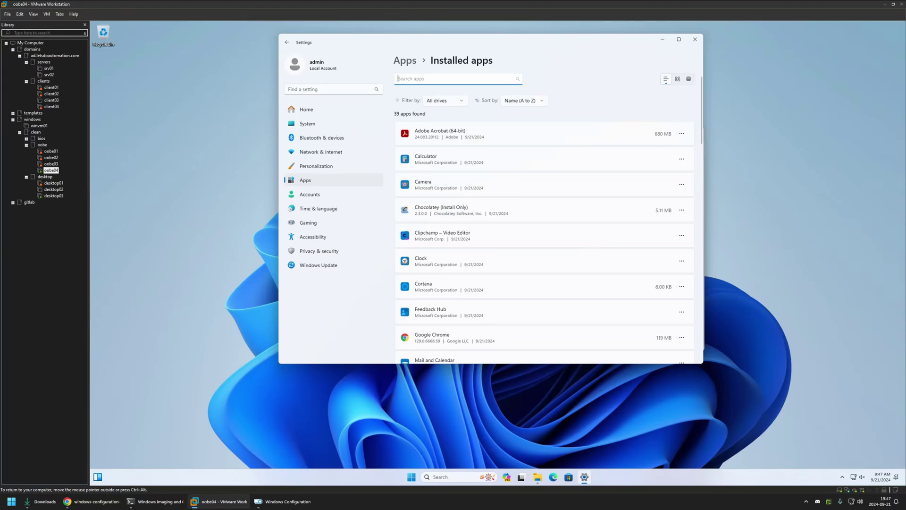
pyautogui.write('one')
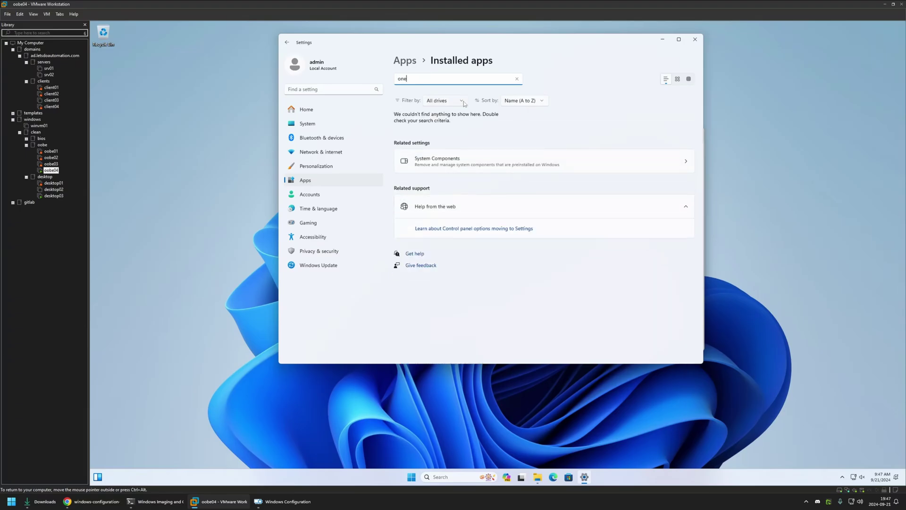
pyautogui.click(537, 477)
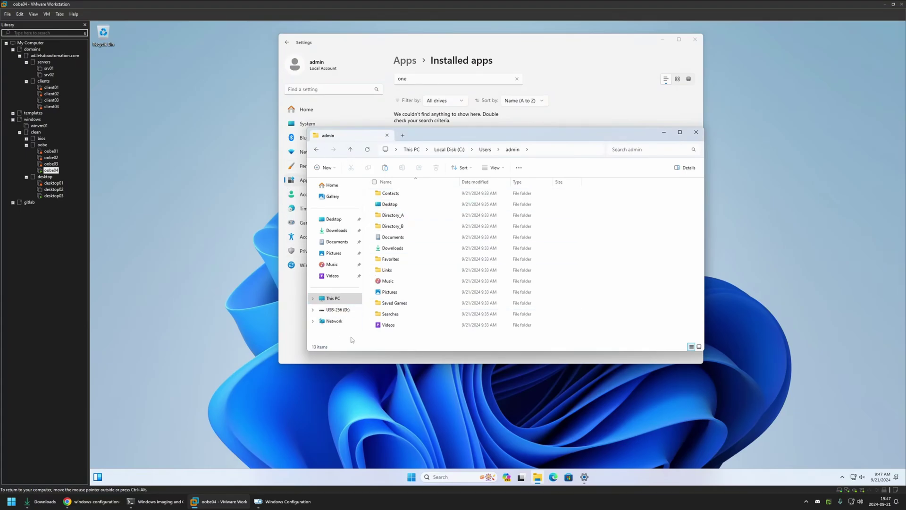
# - Check the readme's shortcut removal and Recycle Bin requirements against the oobe04 desktop, comparing it with the desktop03 virtual machine
pyautogui.click(92, 501)
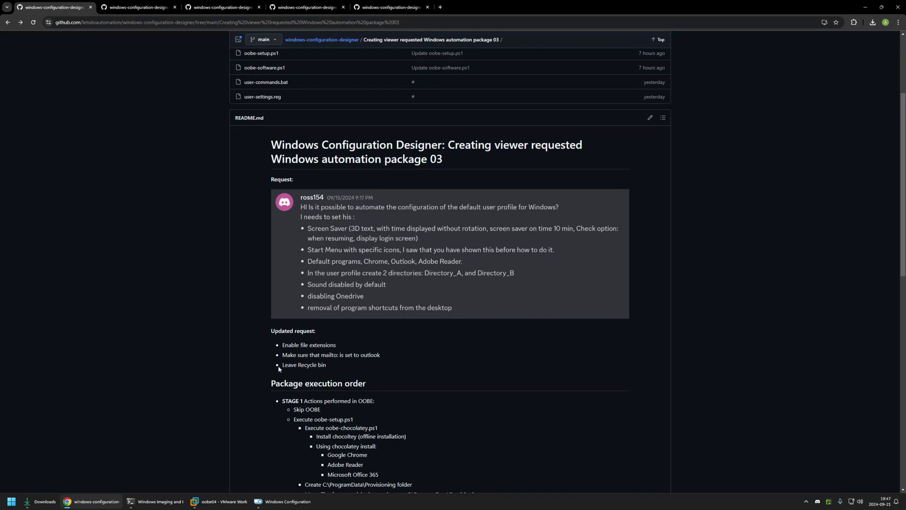
pyautogui.moveTo(279, 366); pyautogui.dragTo(317, 365)
pyautogui.click(220, 501)
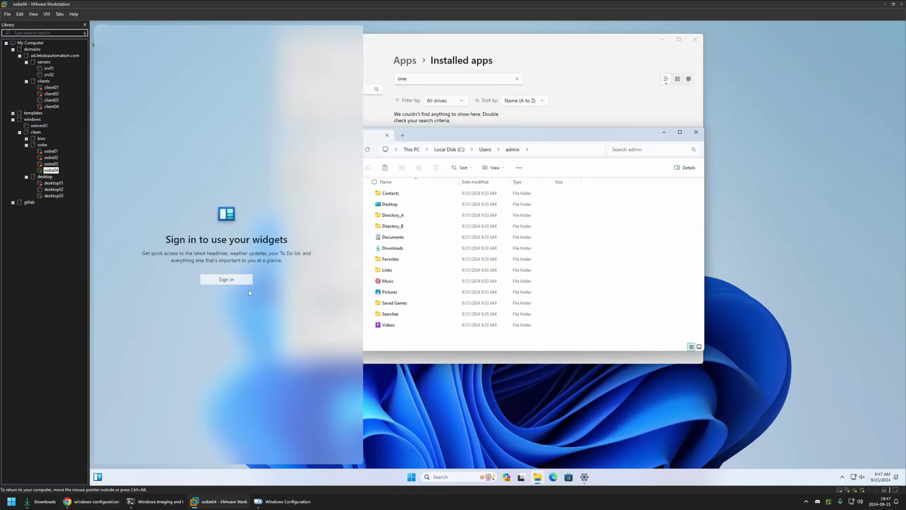
pyautogui.click(620, 384)
pyautogui.moveTo(165, 47); pyautogui.dragTo(95, 149)
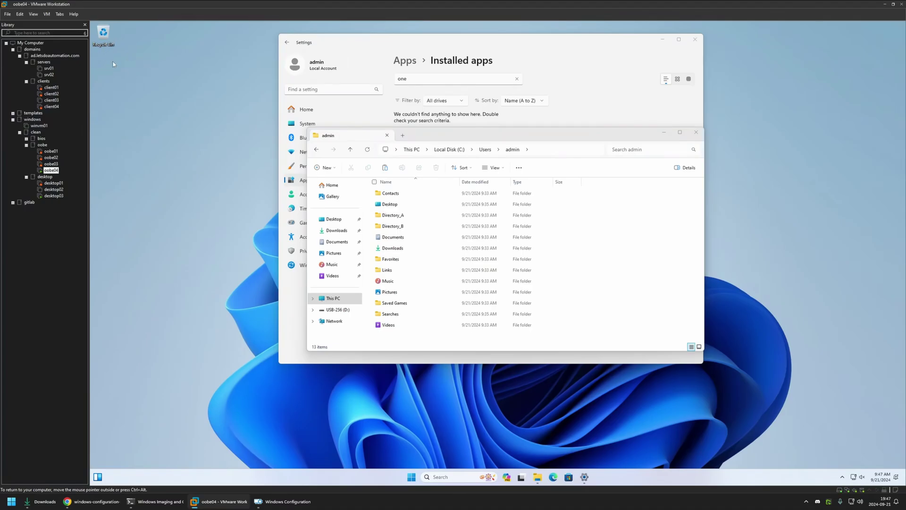
pyautogui.click(53, 195)
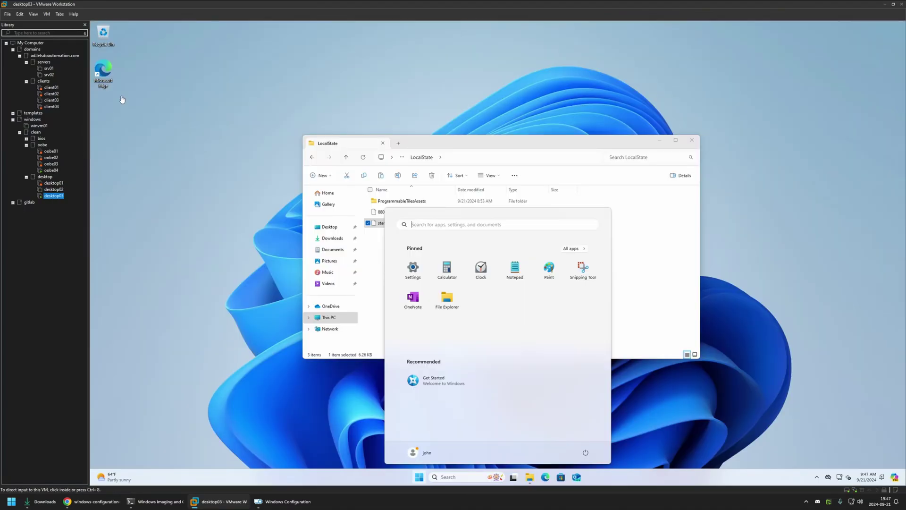
pyautogui.click(53, 170)
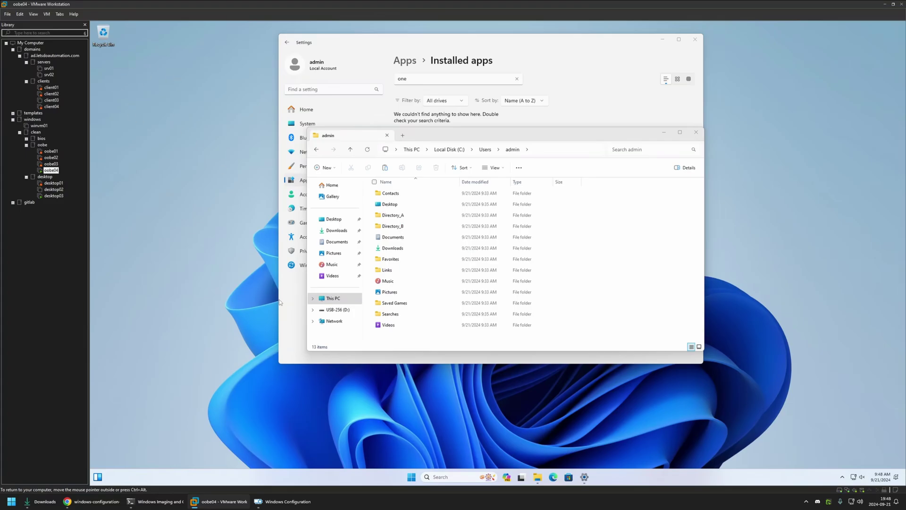
# - Check the file extensions requirement in the readme and restart Windows in oobe04
pyautogui.click(92, 501)
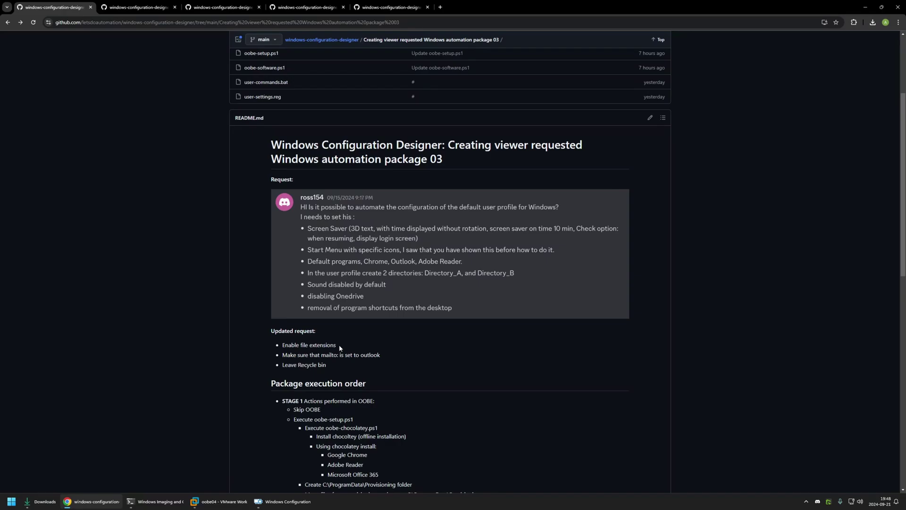
pyautogui.click(218, 501)
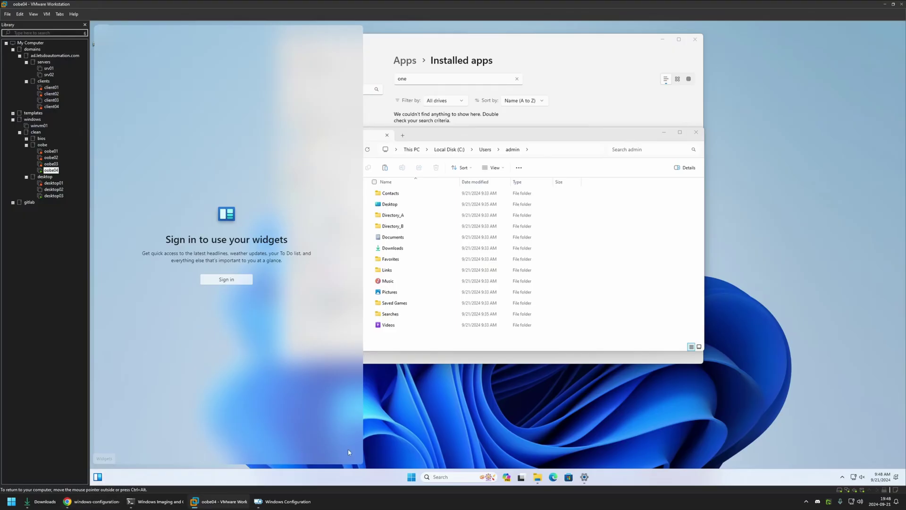
pyautogui.click(410, 477)
pyautogui.click(585, 452)
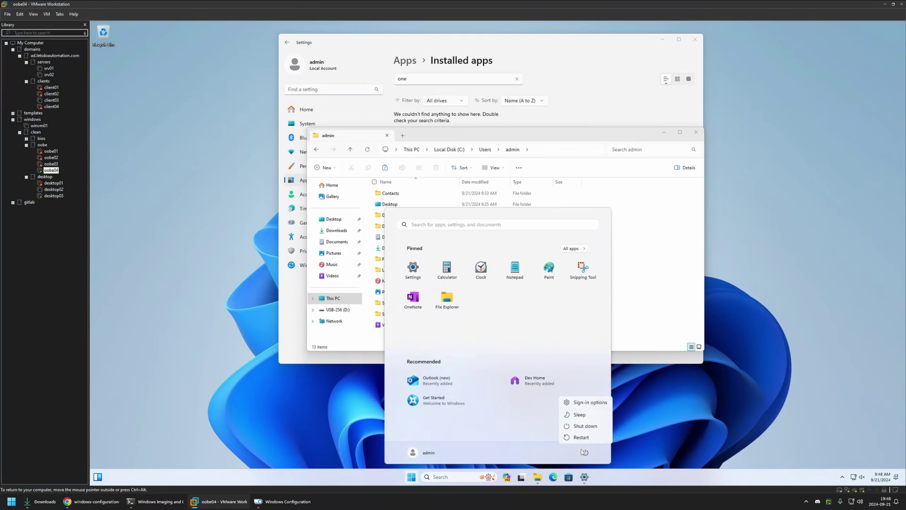
pyautogui.click(582, 437)
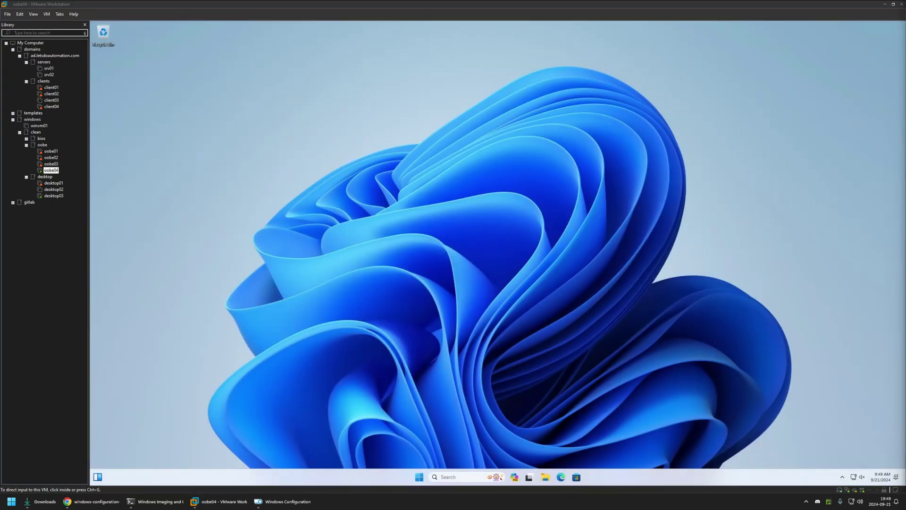
# - Examine the advanced Folder Options in oobe04 for the state of "Hide extensions for known file types"
pyautogui.click(546, 477)
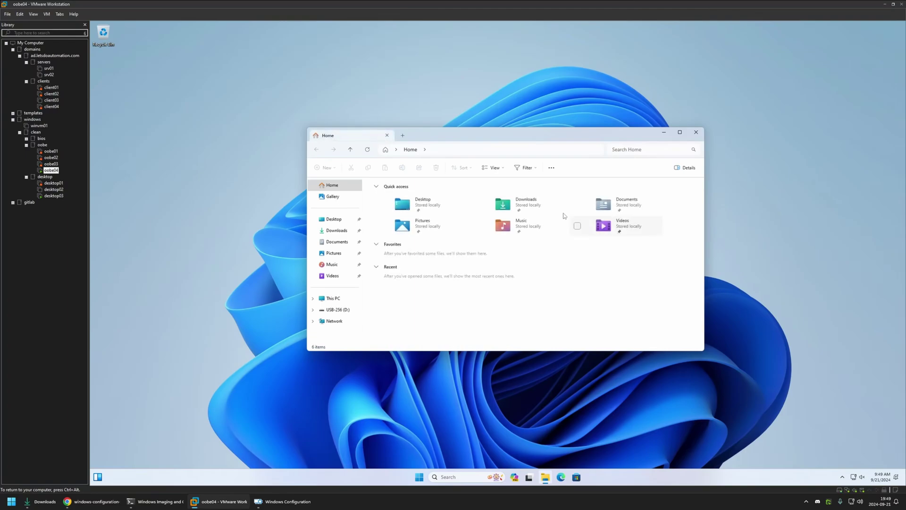
pyautogui.click(551, 168)
pyautogui.click(538, 227)
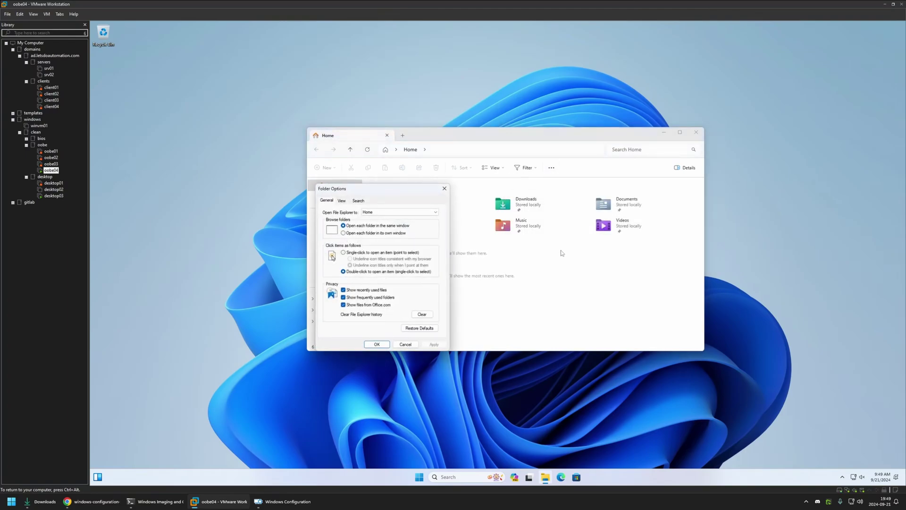
pyautogui.click(343, 203)
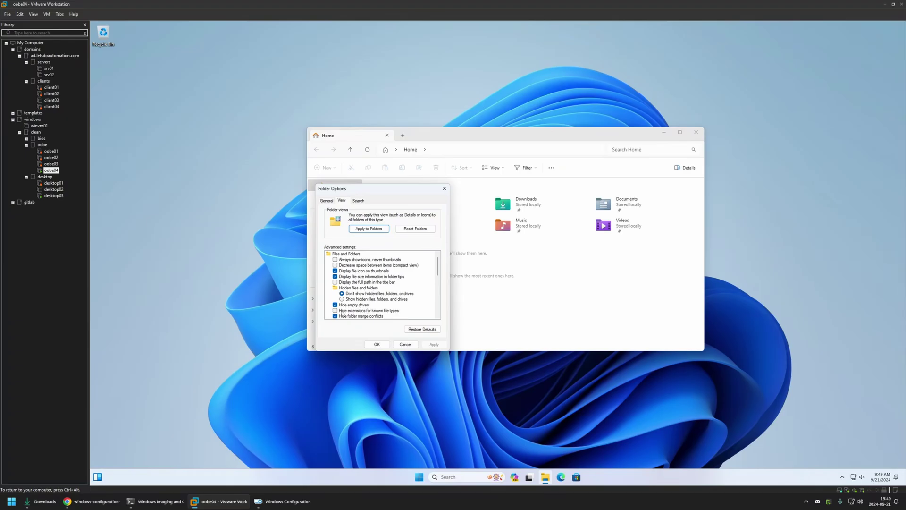
pyautogui.click(443, 189)
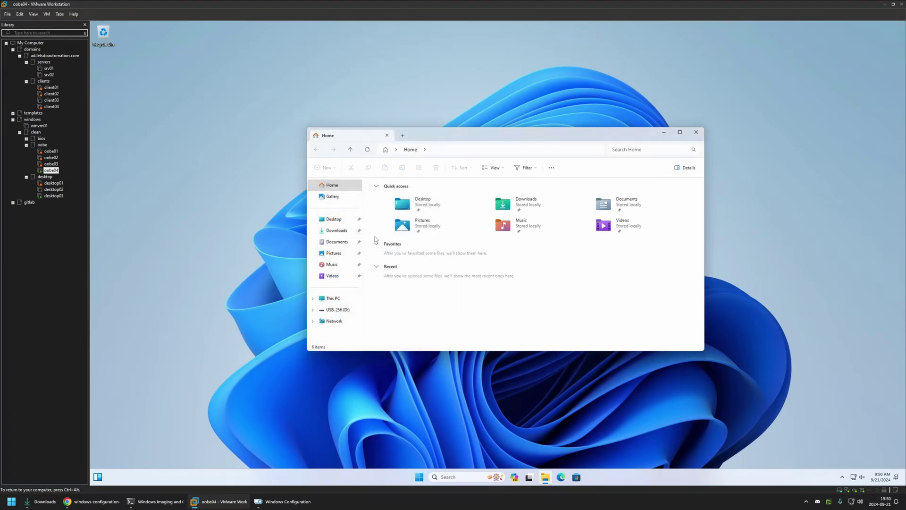
# - Create a text document with its default name in oobe04's Downloads folder to check file extension display
pyautogui.click(336, 233)
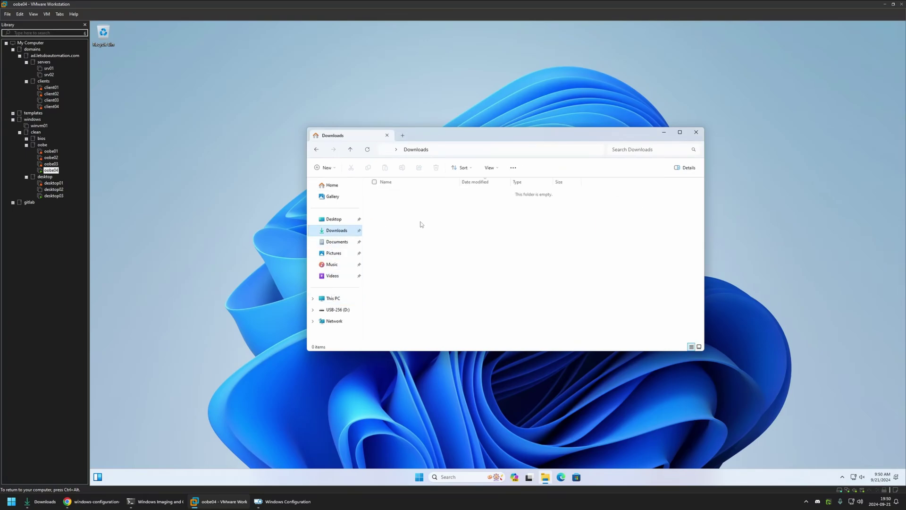
pyautogui.rightClick(381, 203)
pyautogui.click(425, 251)
pyautogui.rightClick(425, 251)
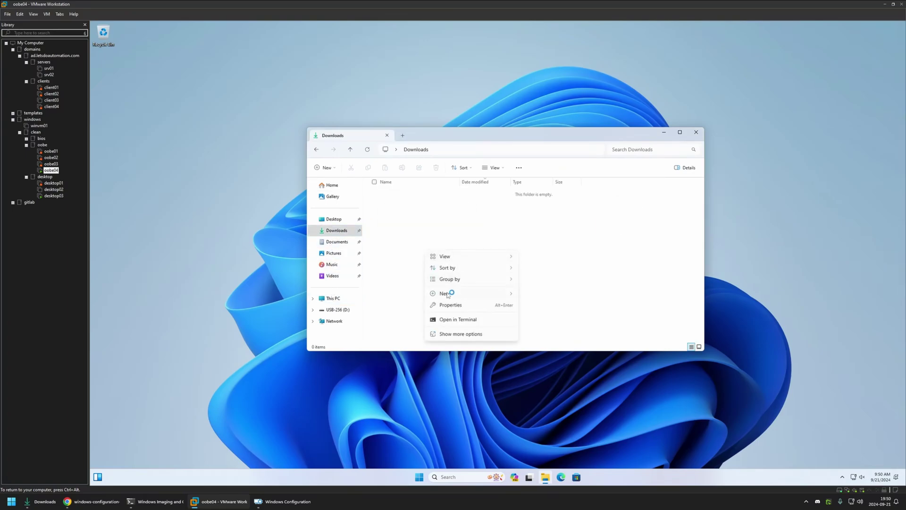
pyautogui.moveTo(446, 293)
pyautogui.click(546, 385)
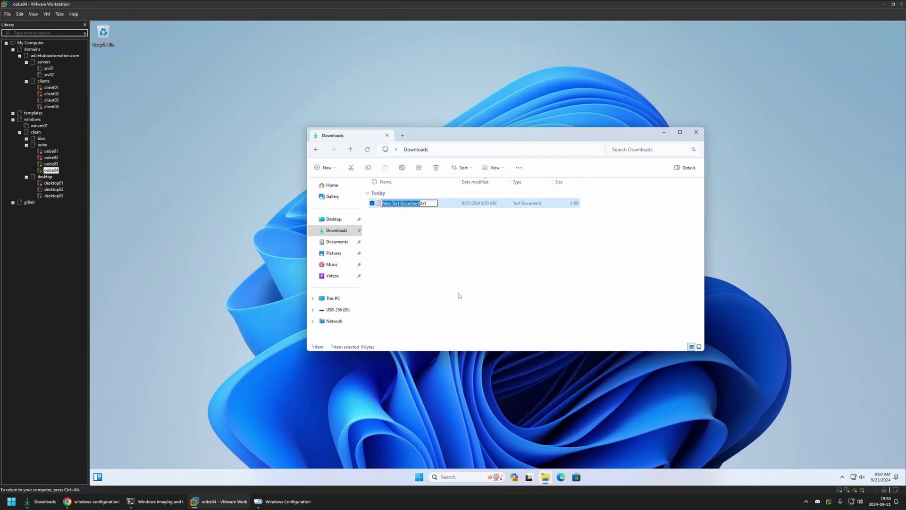
pyautogui.click(437, 241)
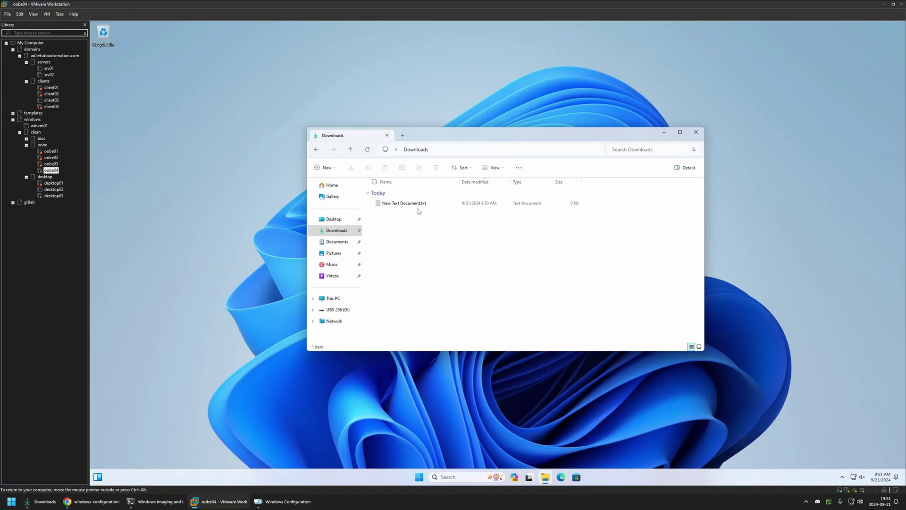
# - Check the screen saver requirement in the readme by leaving oobe04 idle and resuming it to the sign-in screen
pyautogui.hotkey('alt', 'Tab')
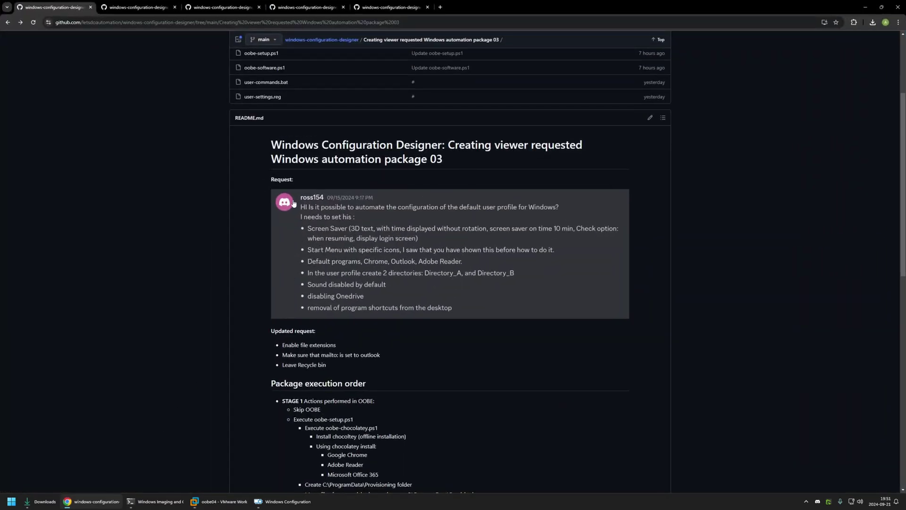
pyautogui.click(91, 504)
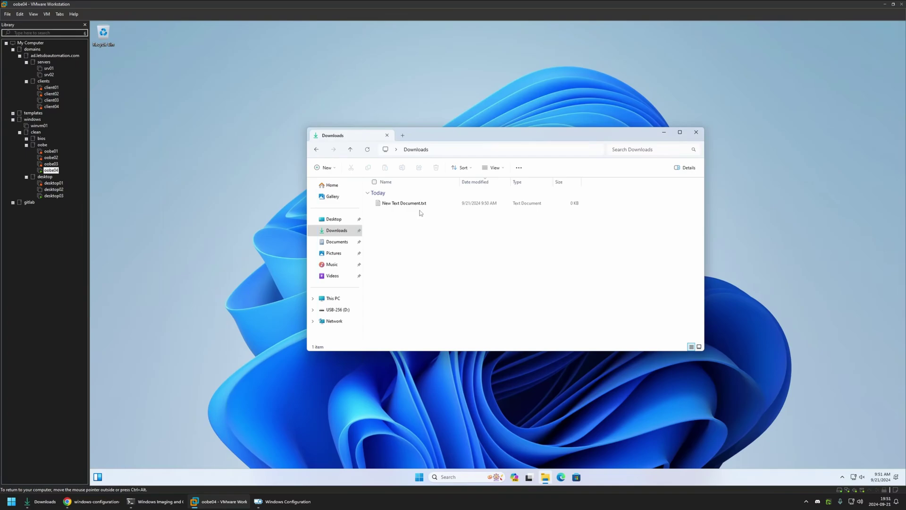
pyautogui.hotkey('ctrl', 'alt')
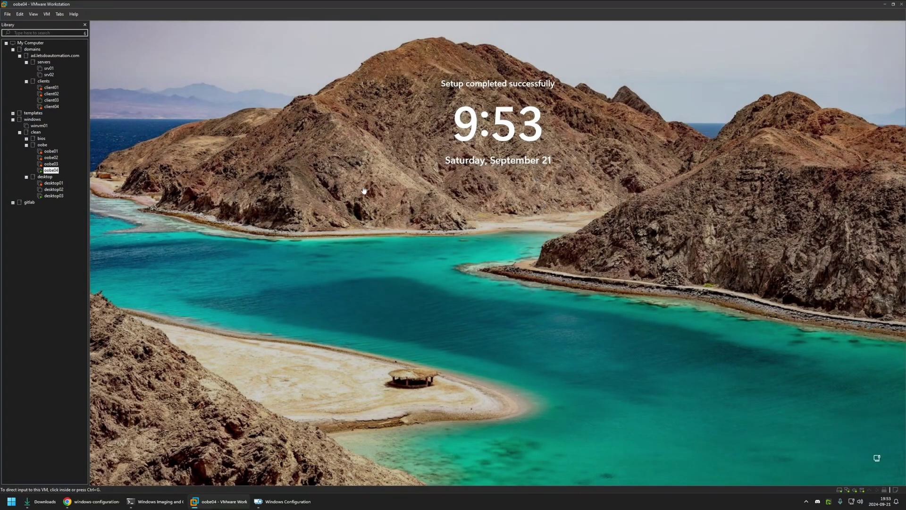
pyautogui.click(566, 199)
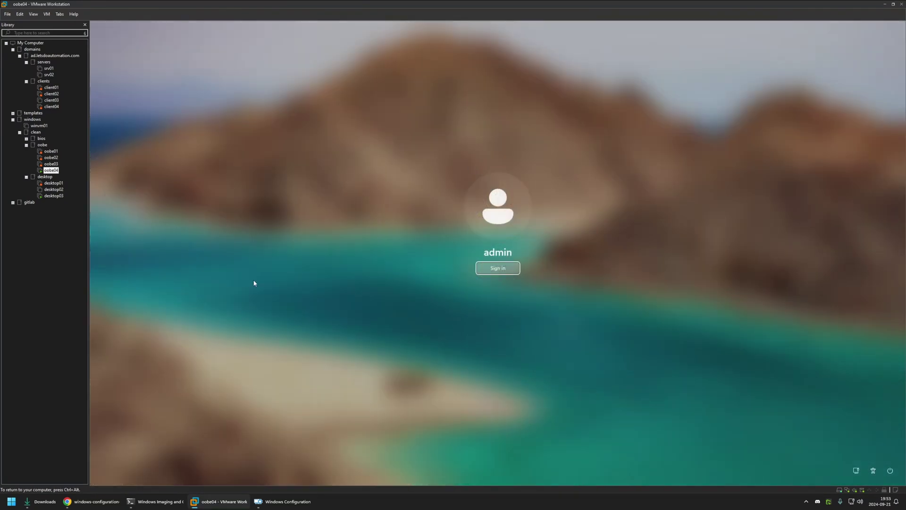
pyautogui.click(92, 501)
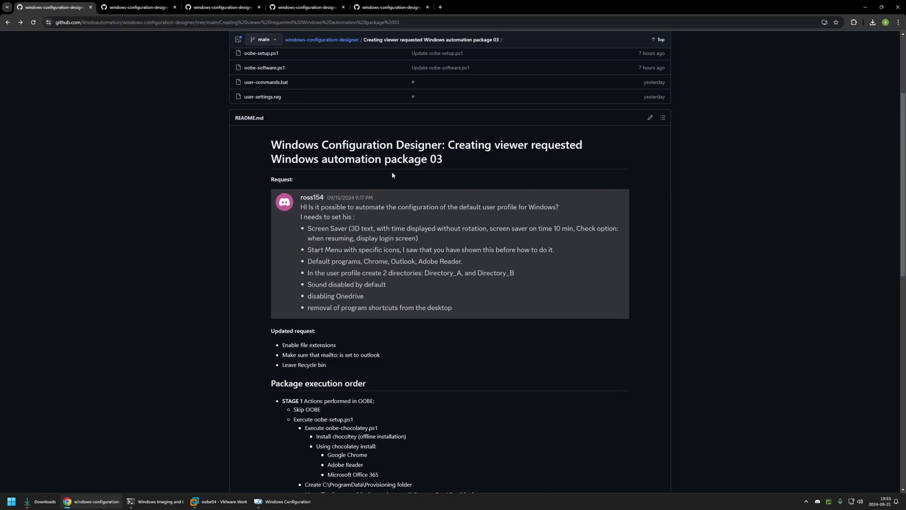